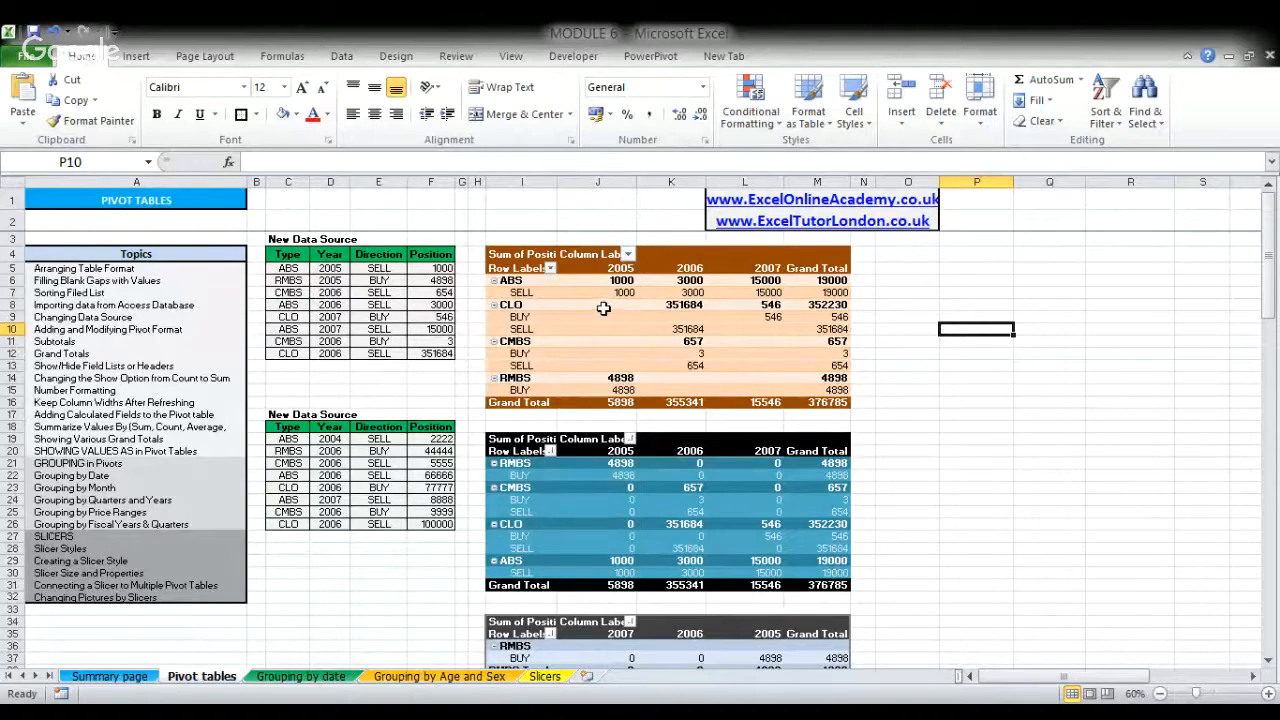
click(664, 315)
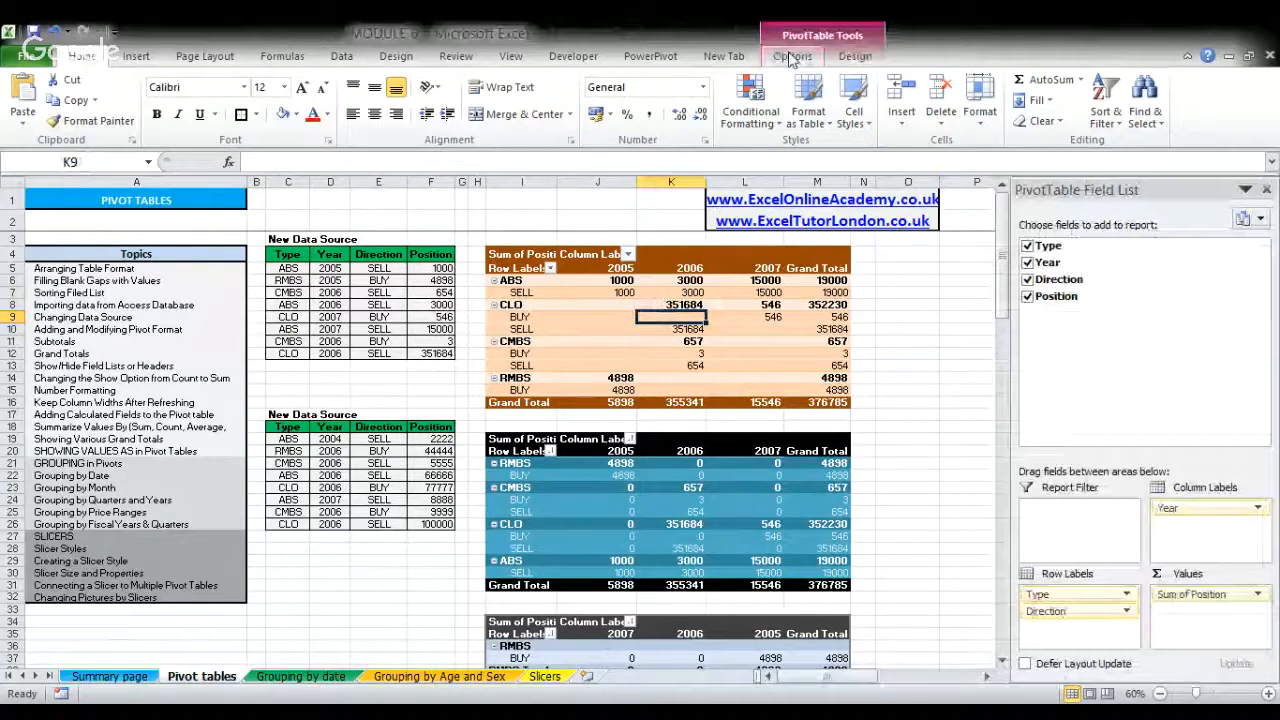
click(791, 57)
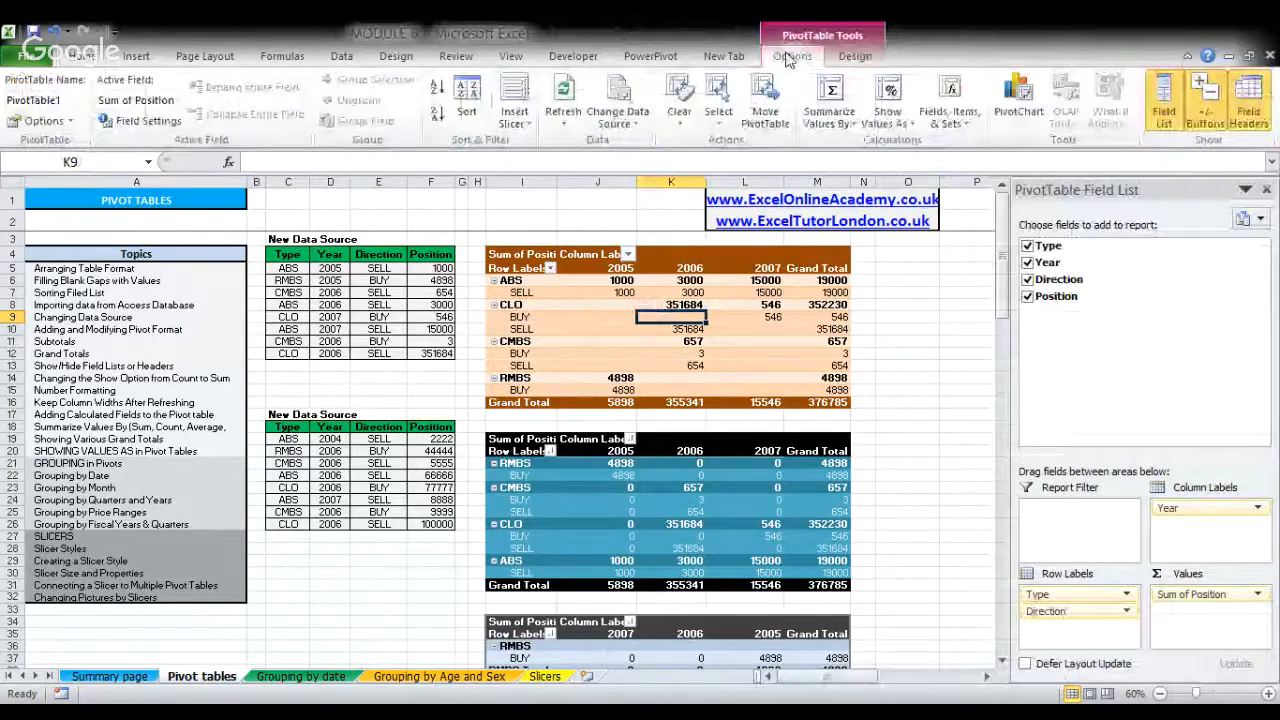
click(855, 56)
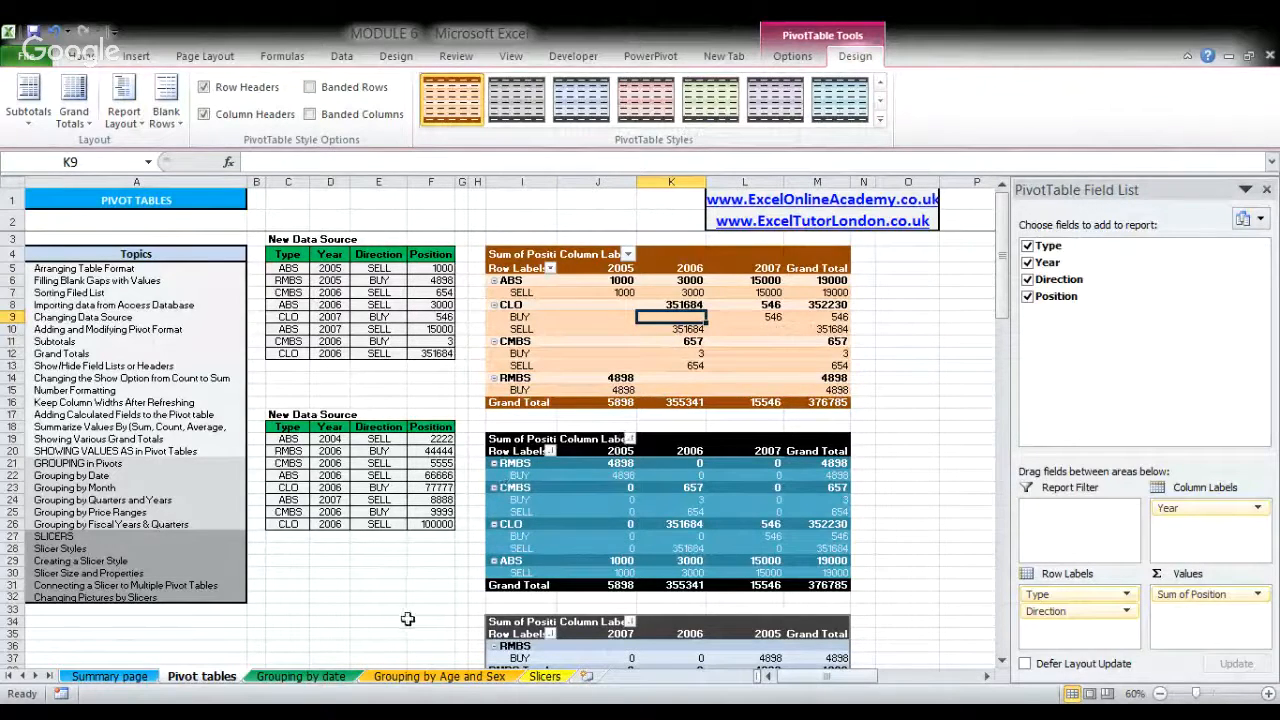
click(894, 291)
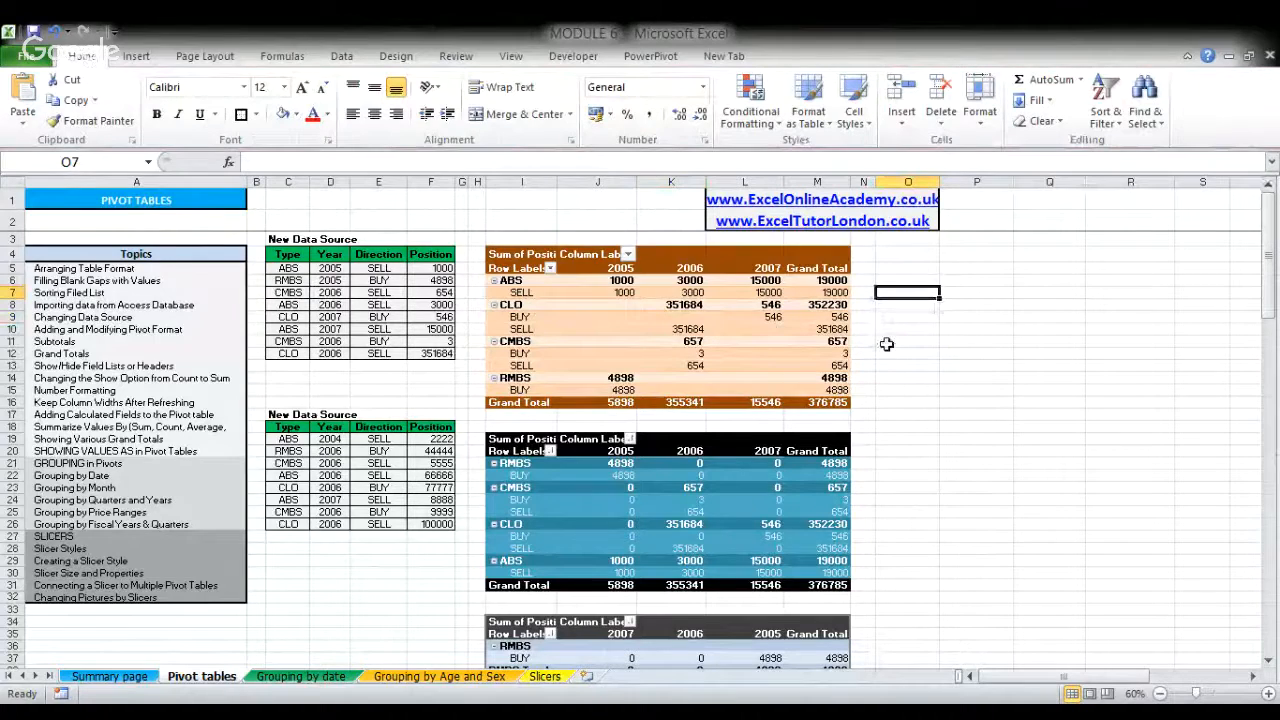
click(903, 280)
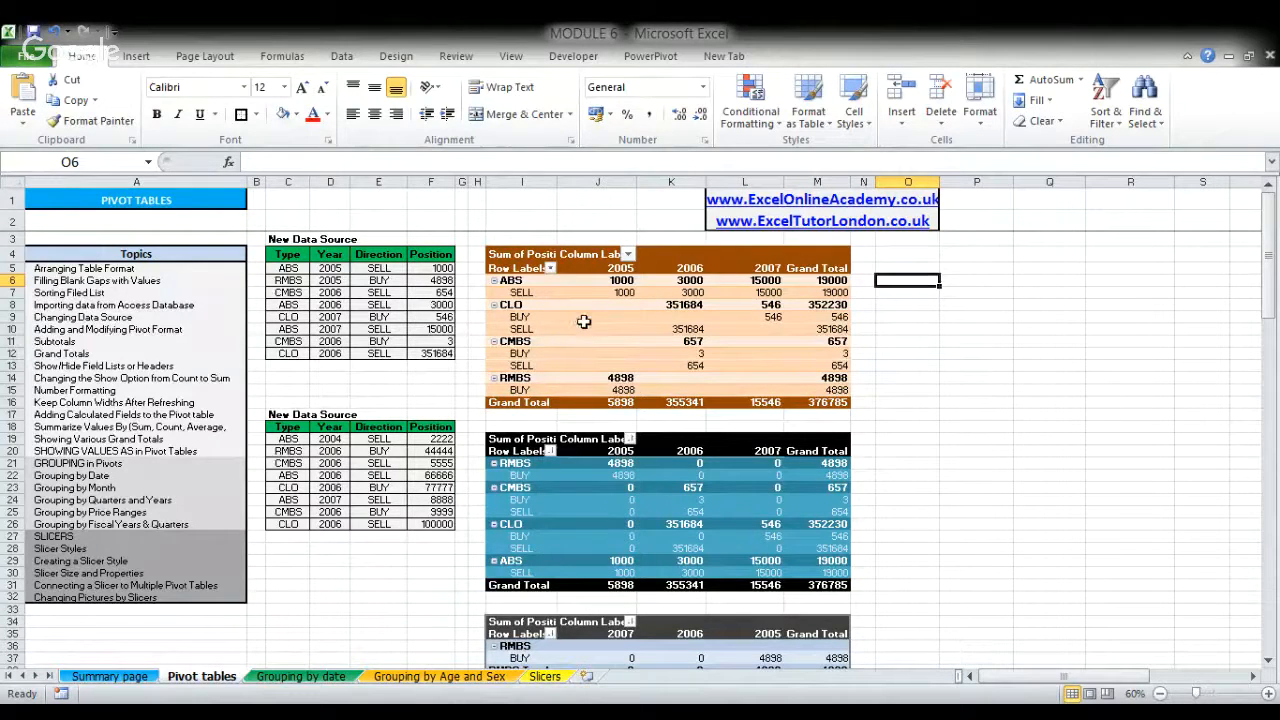
- Insert a pivot table from the first data source C4:F12 on the existing worksheet at cell O4
drag(311, 258, 426, 355)
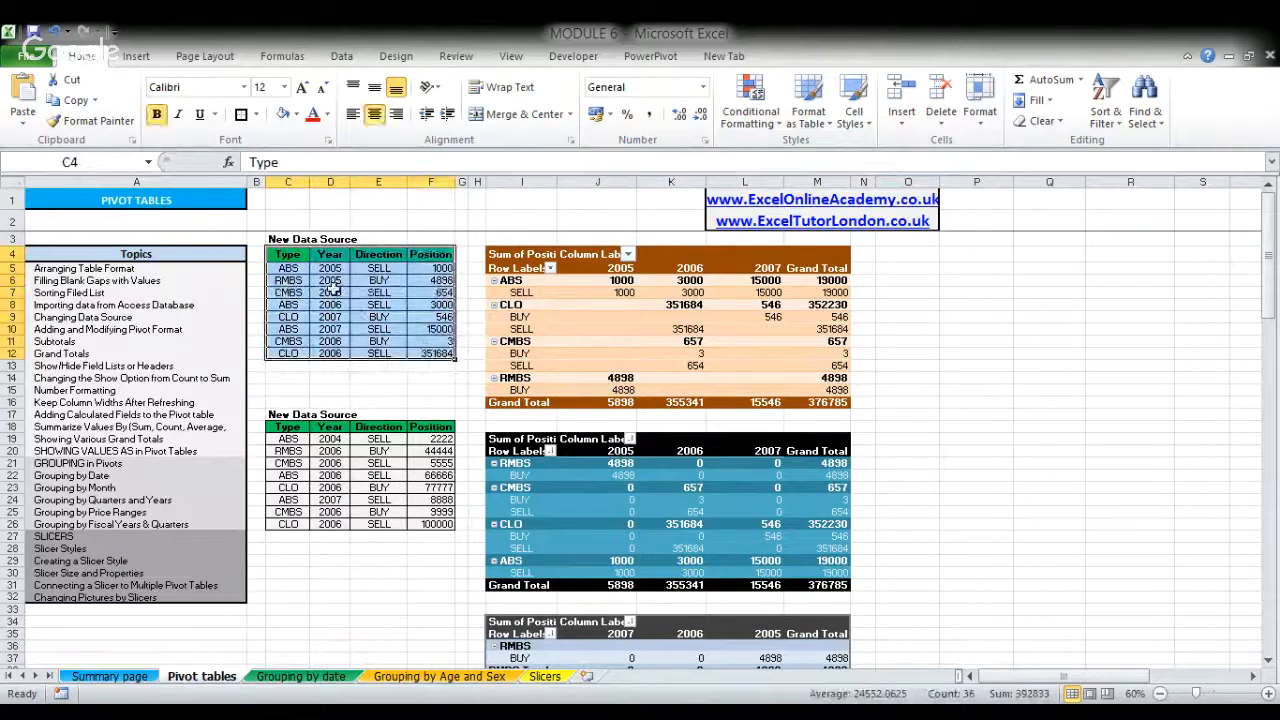
click(140, 60)
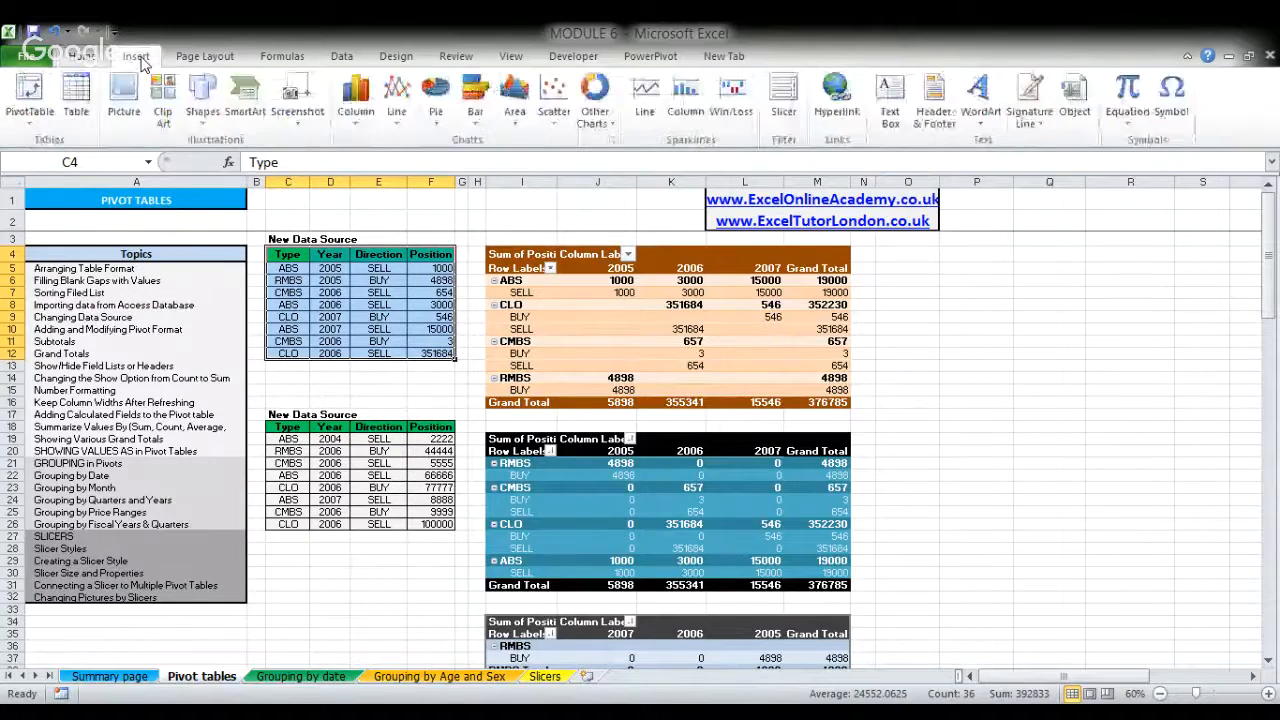
click(46, 93)
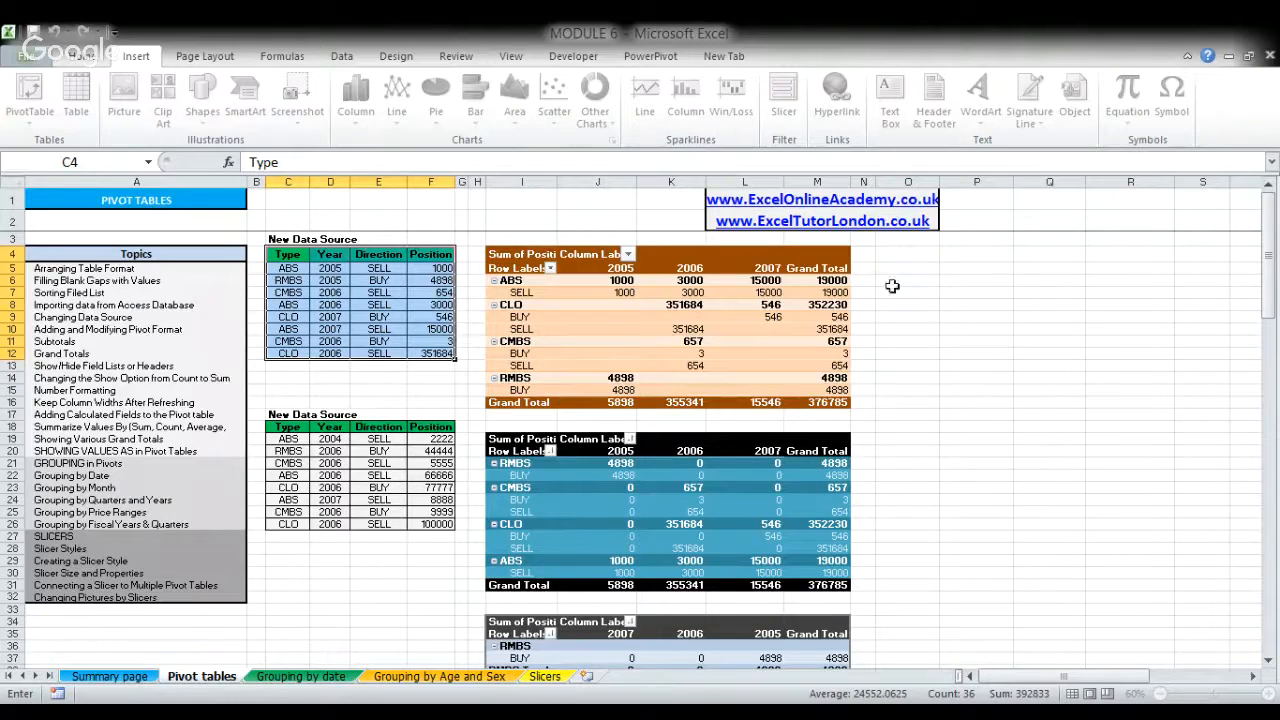
click(897, 254)
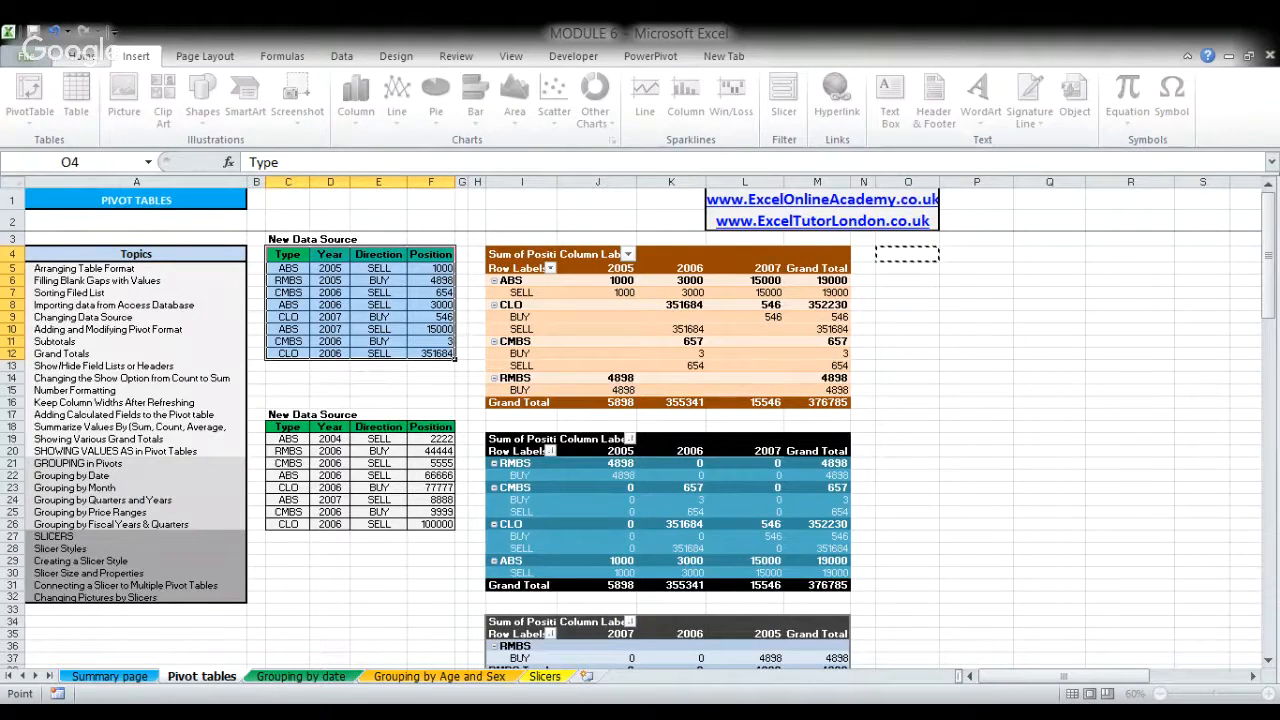
key(Return)
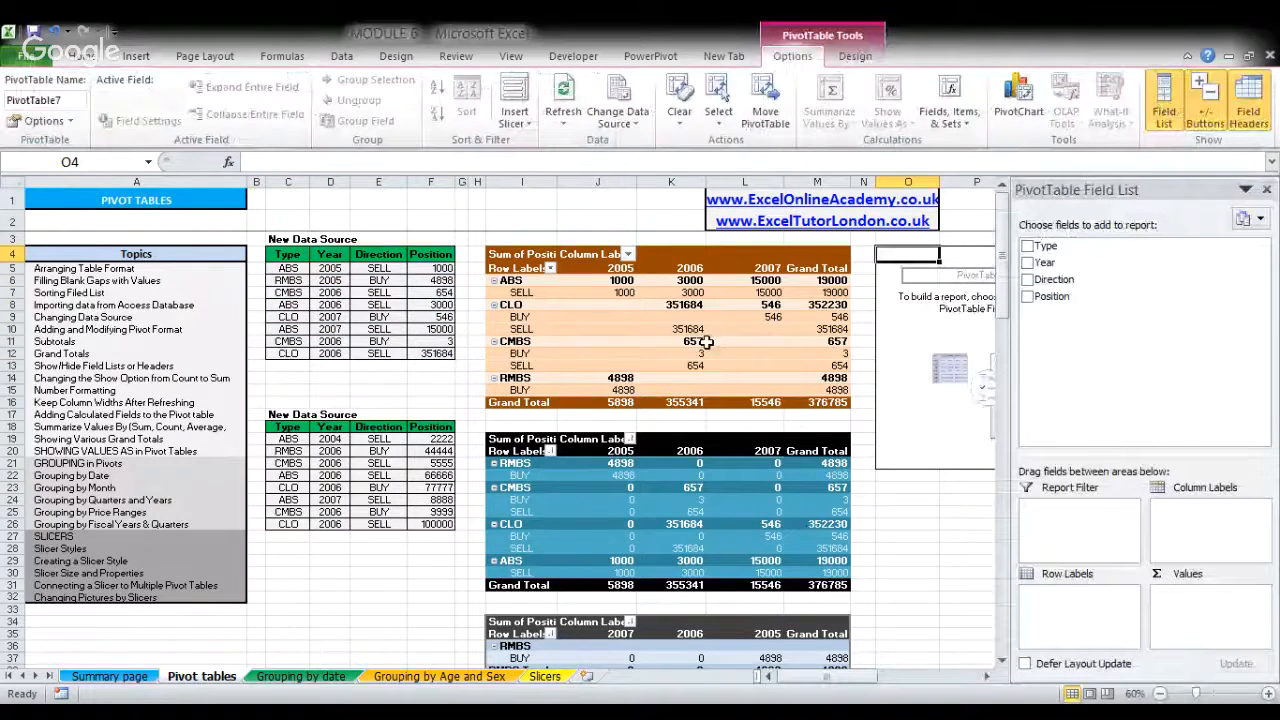
- Hide the new pivot table's field list and show it again
click(987, 677)
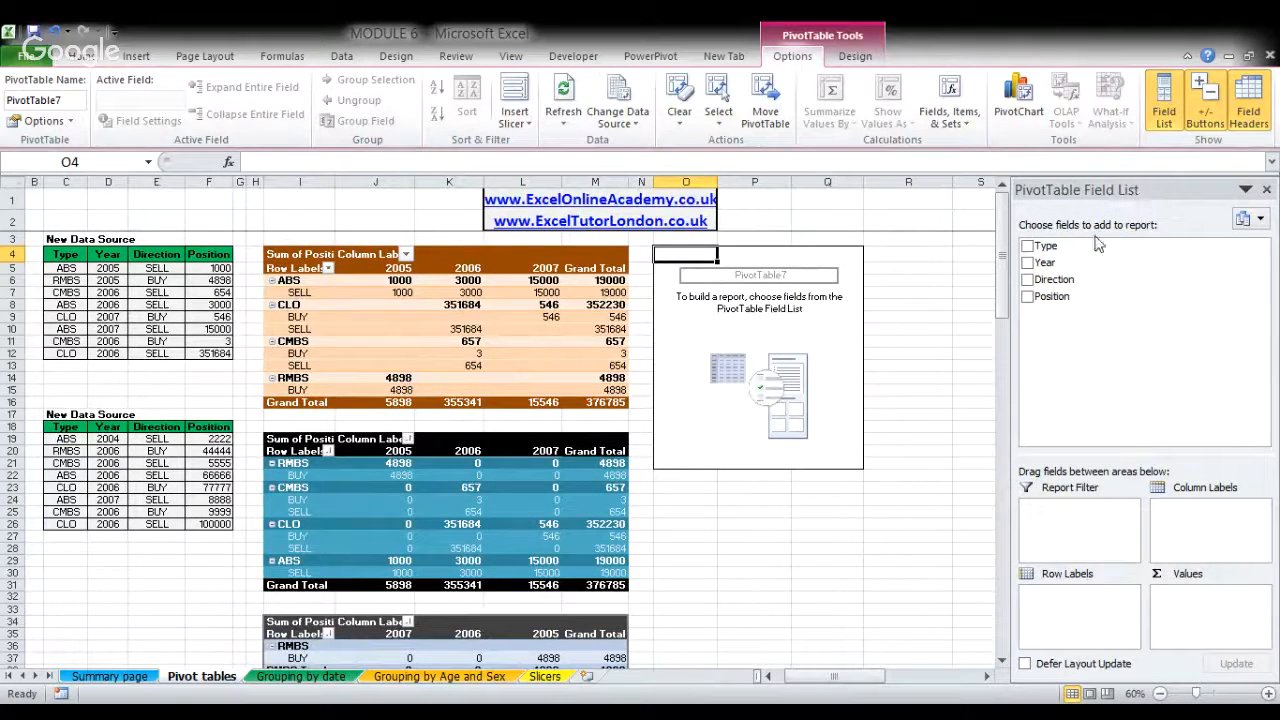
click(708, 330)
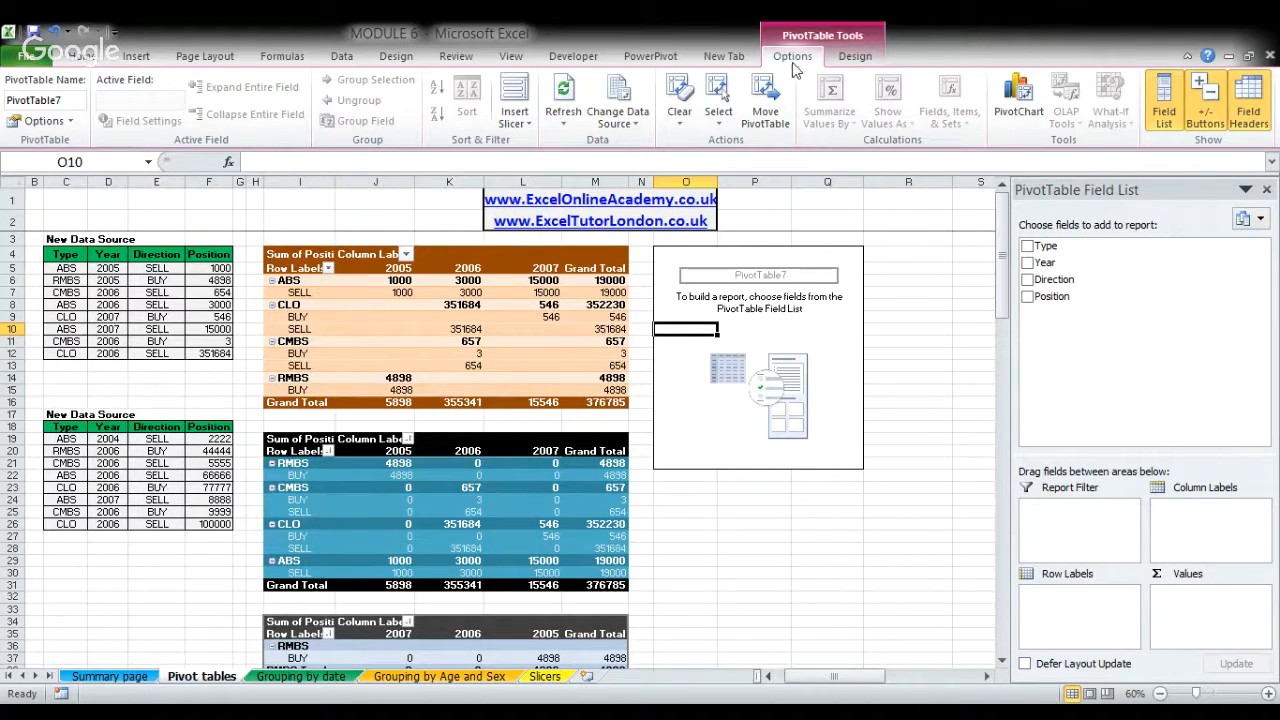
click(1165, 100)
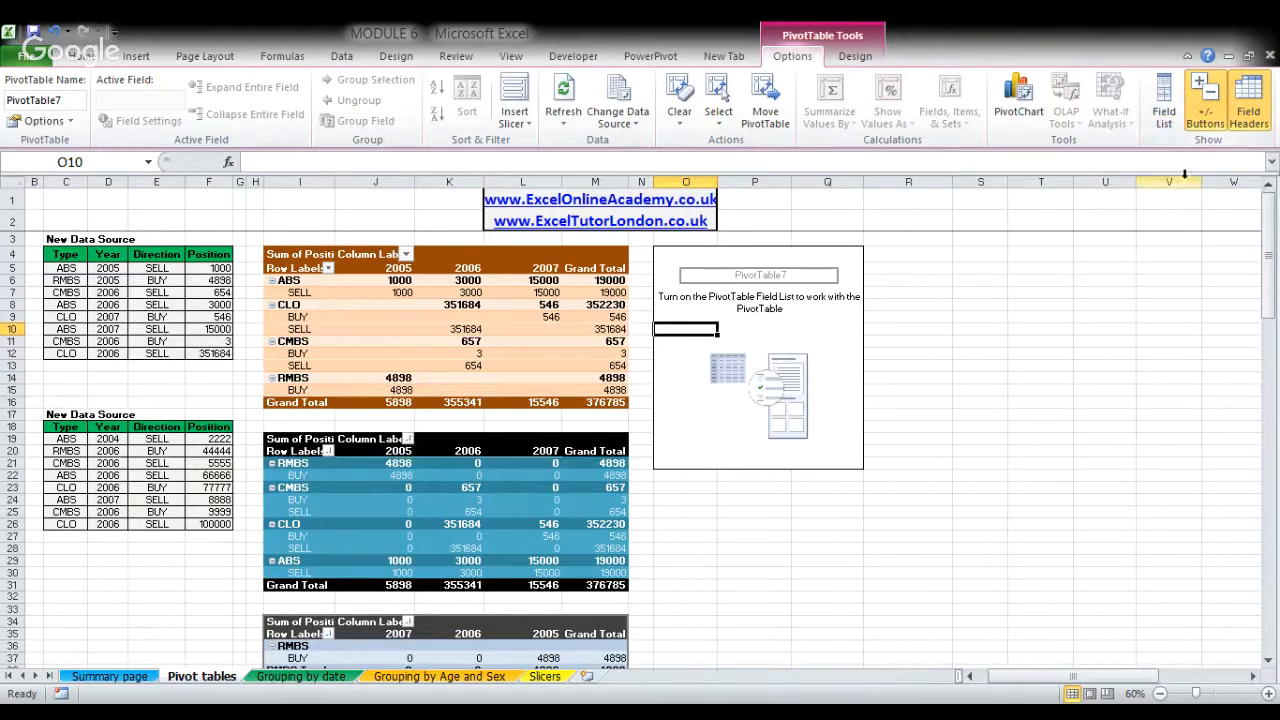
click(1165, 98)
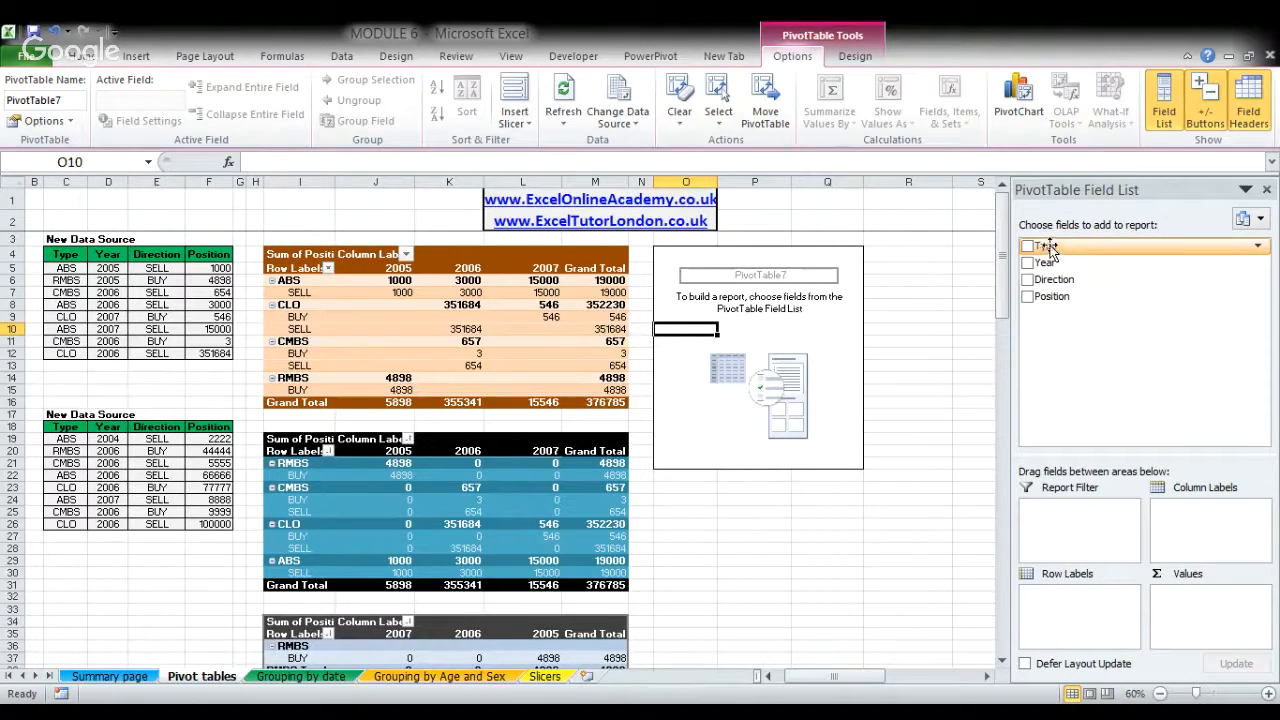
- Lay out the new pivot table with Type as row labels, Year as column labels and Position summed as values
drag(1050, 250, 1056, 613)
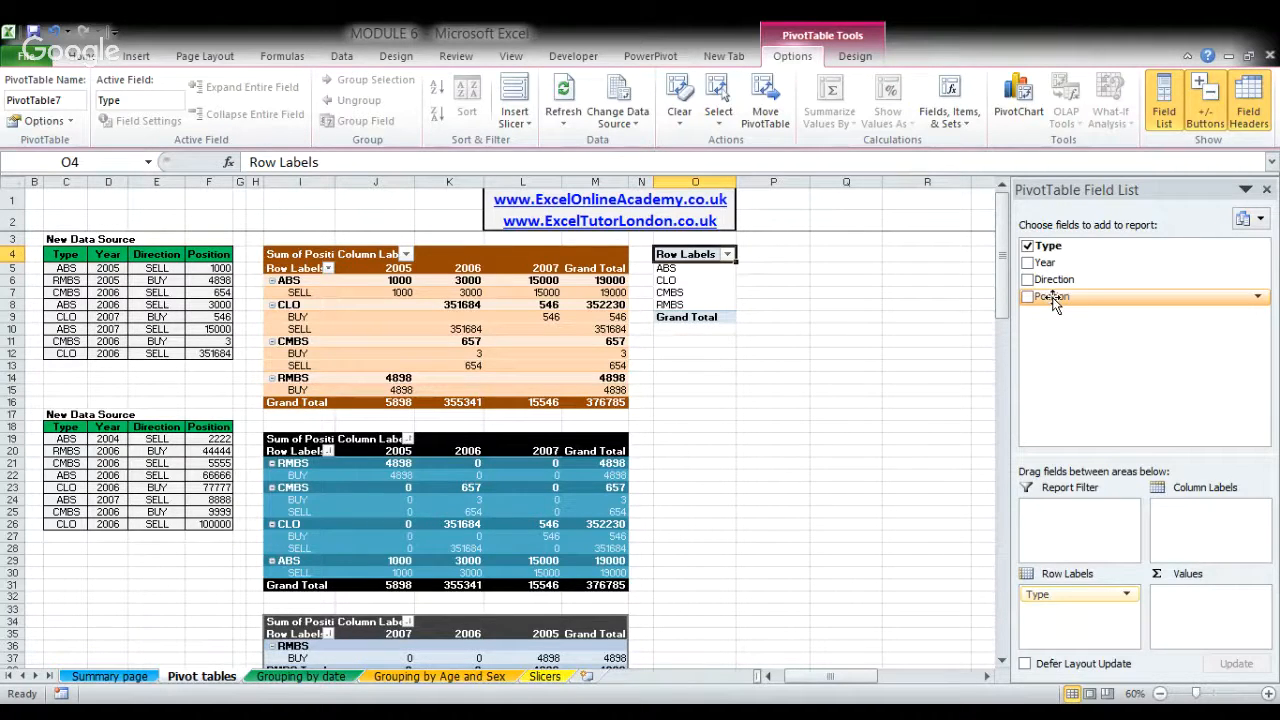
drag(1057, 298, 1210, 615)
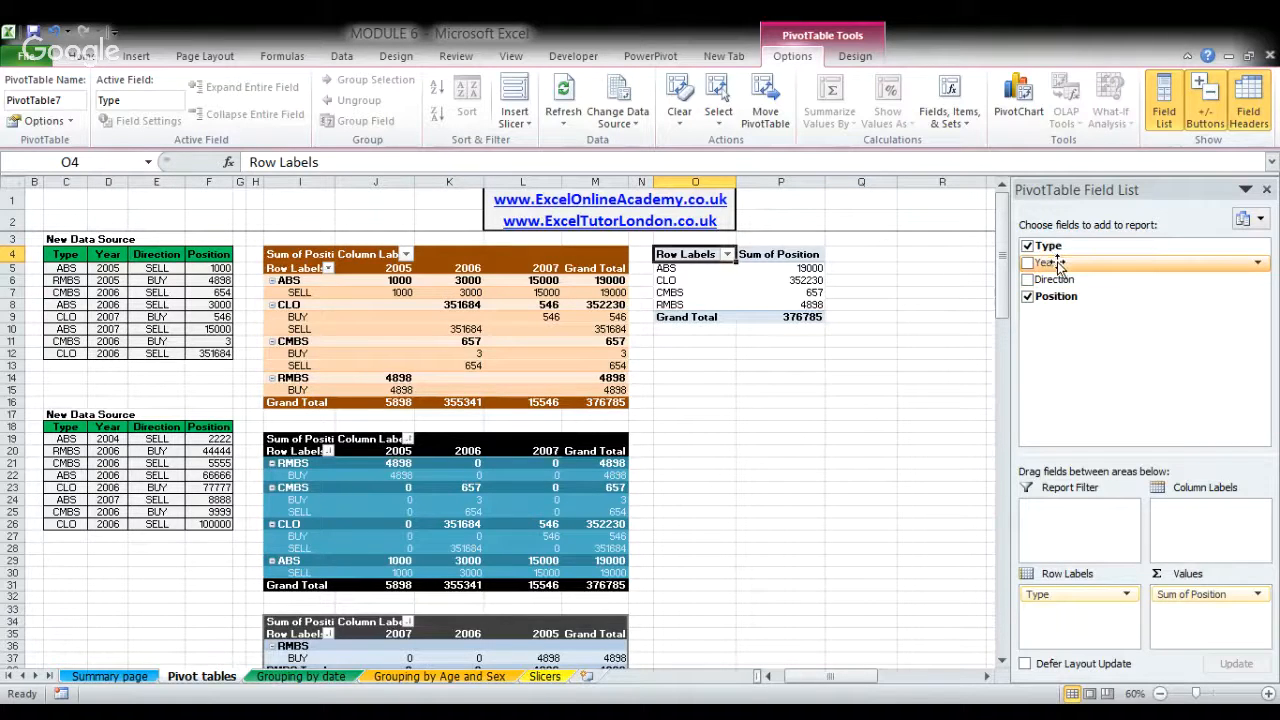
drag(1058, 264, 1189, 530)
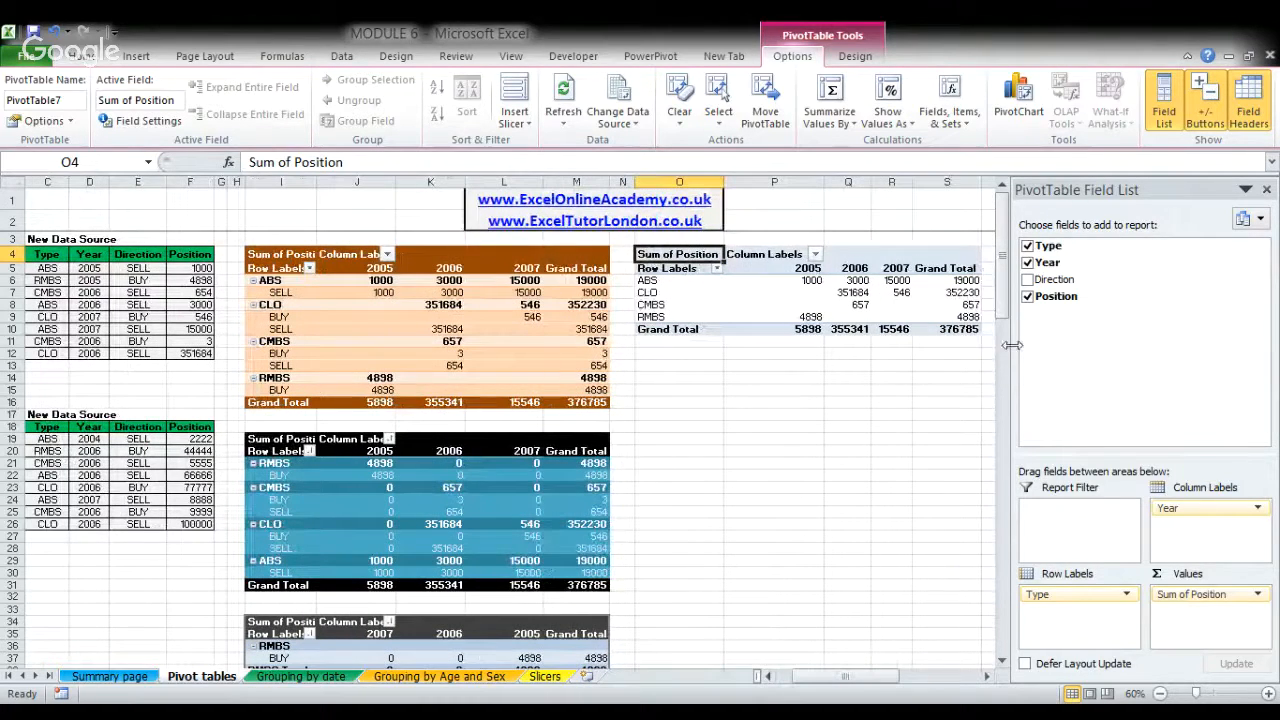
- Narrow the field list pane and add Direction to the row labels beneath Type
drag(1008, 352, 1045, 357)
click(790, 282)
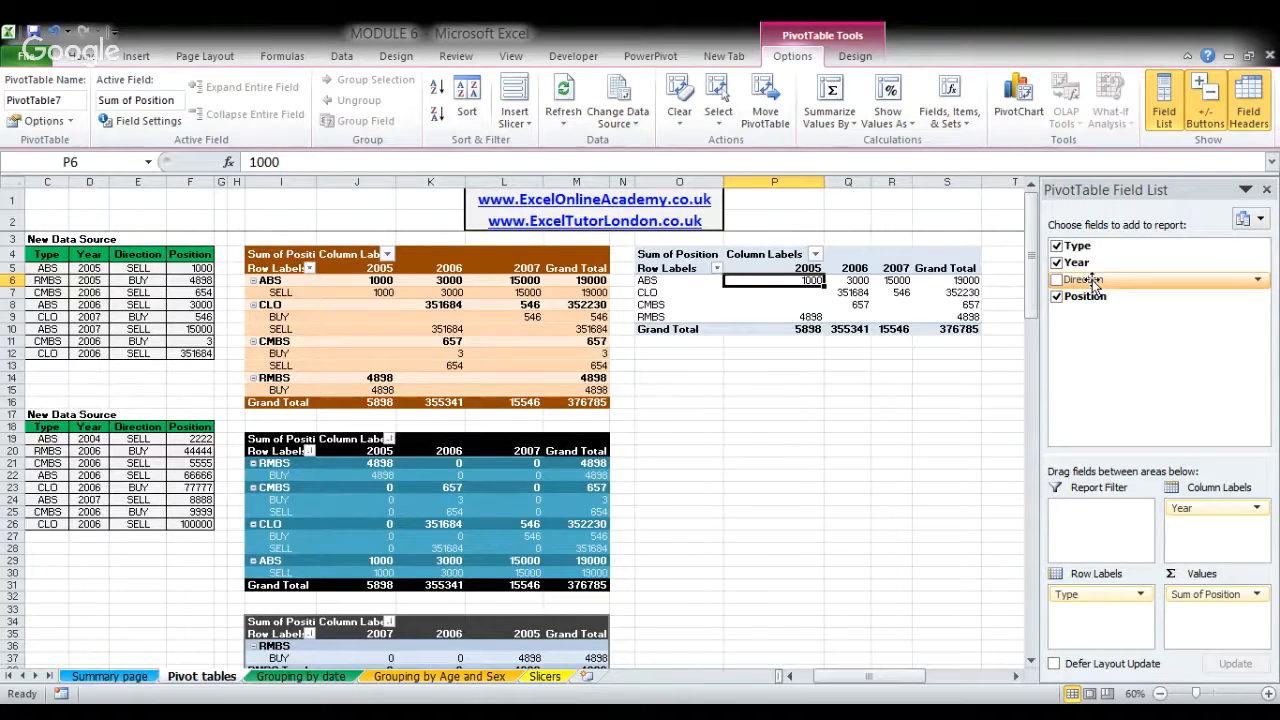
drag(1093, 285, 1095, 621)
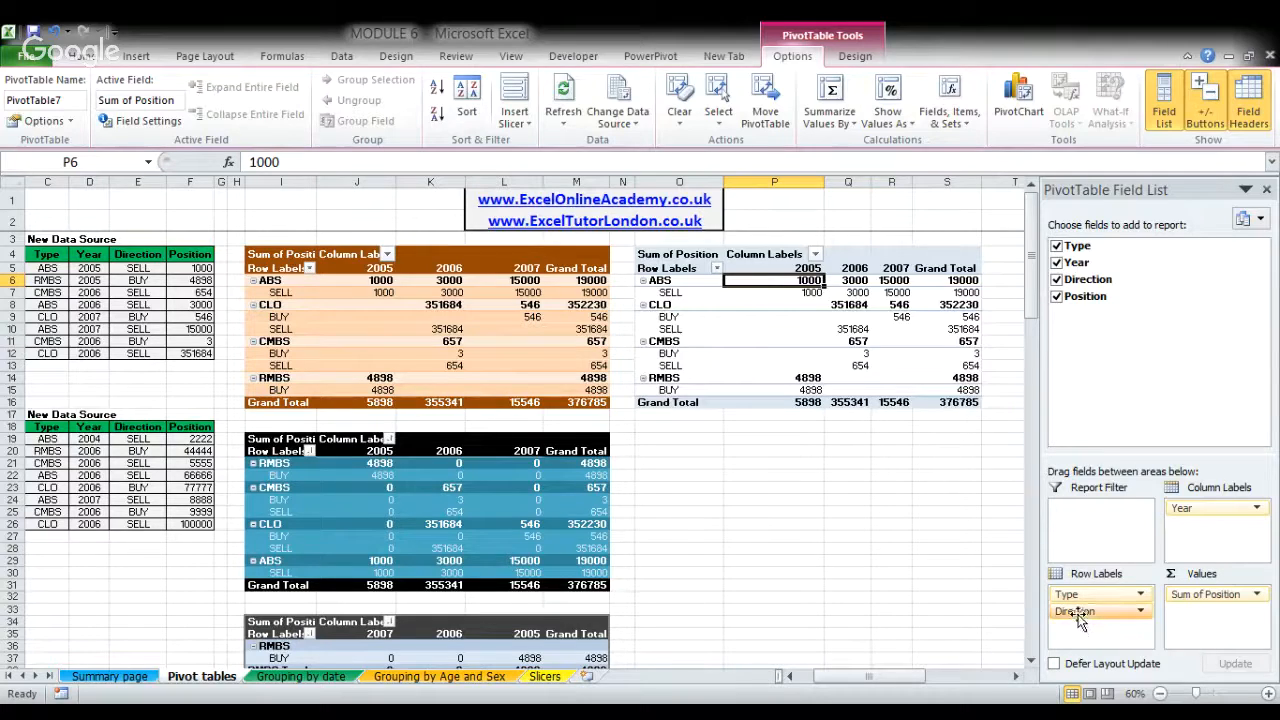
- Place Direction above Type in the row labels and return it below Type
mouse_move(1092, 615)
mouse_down()
mouse_move(1085, 590)
mouse_move(1094, 597)
mouse_up()
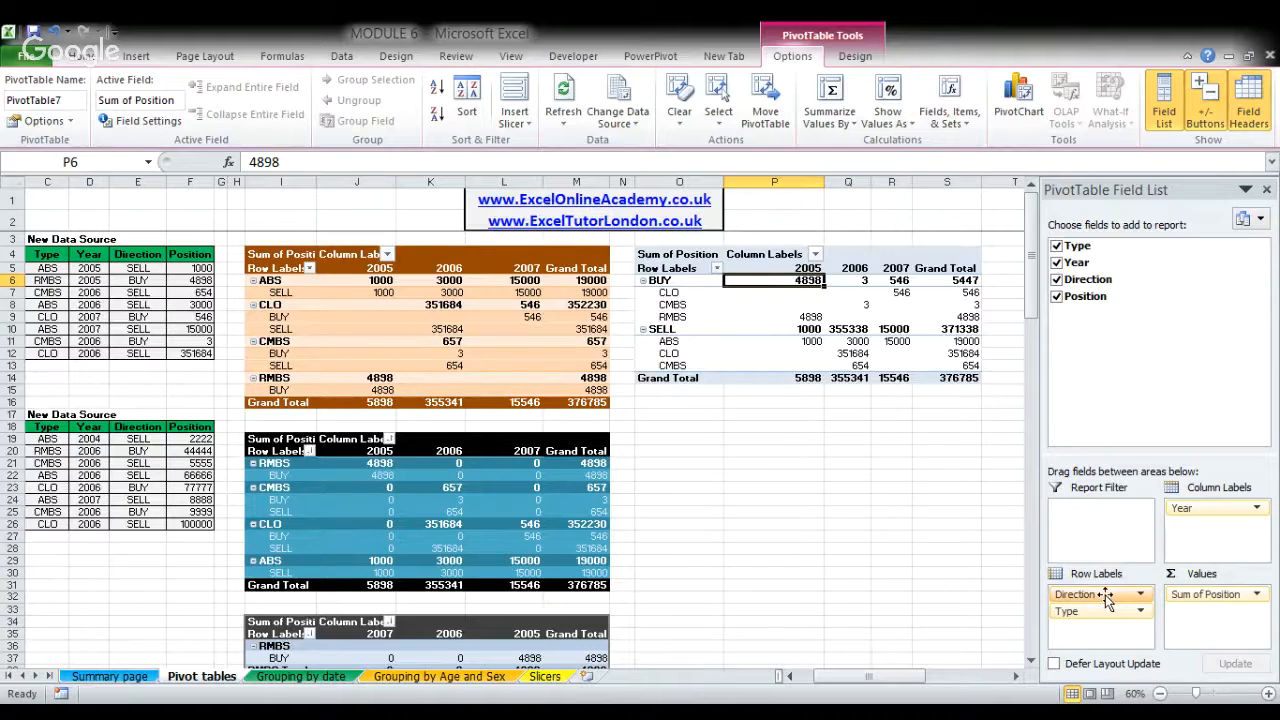
drag(1107, 598, 1105, 636)
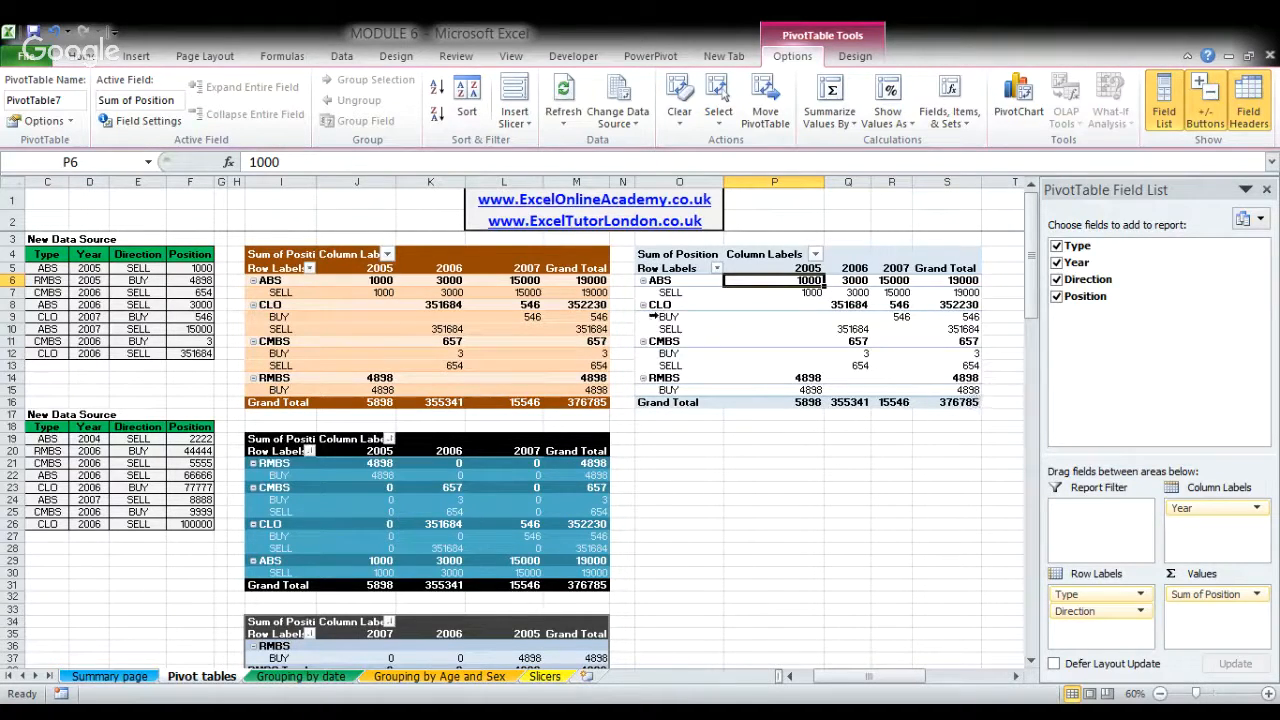
- Apply a red PivotTable style with a filled header and light red subtotal rows to the new pivot table
click(768, 328)
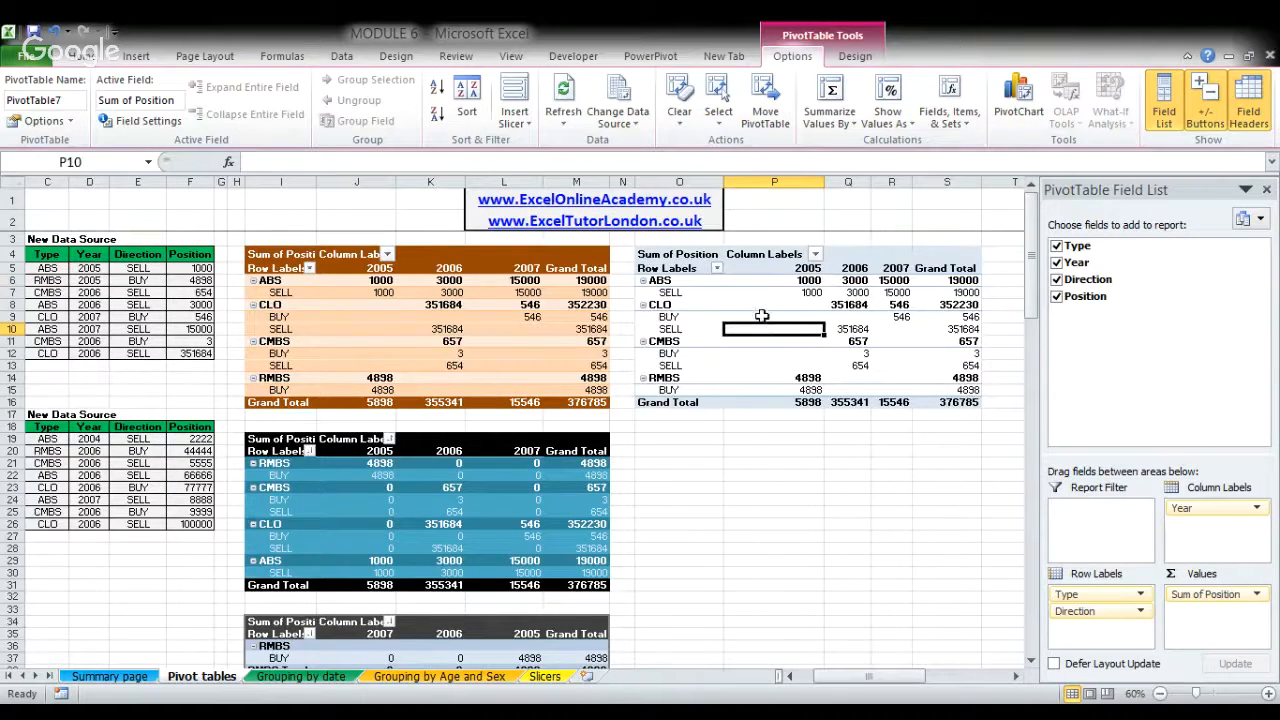
click(853, 60)
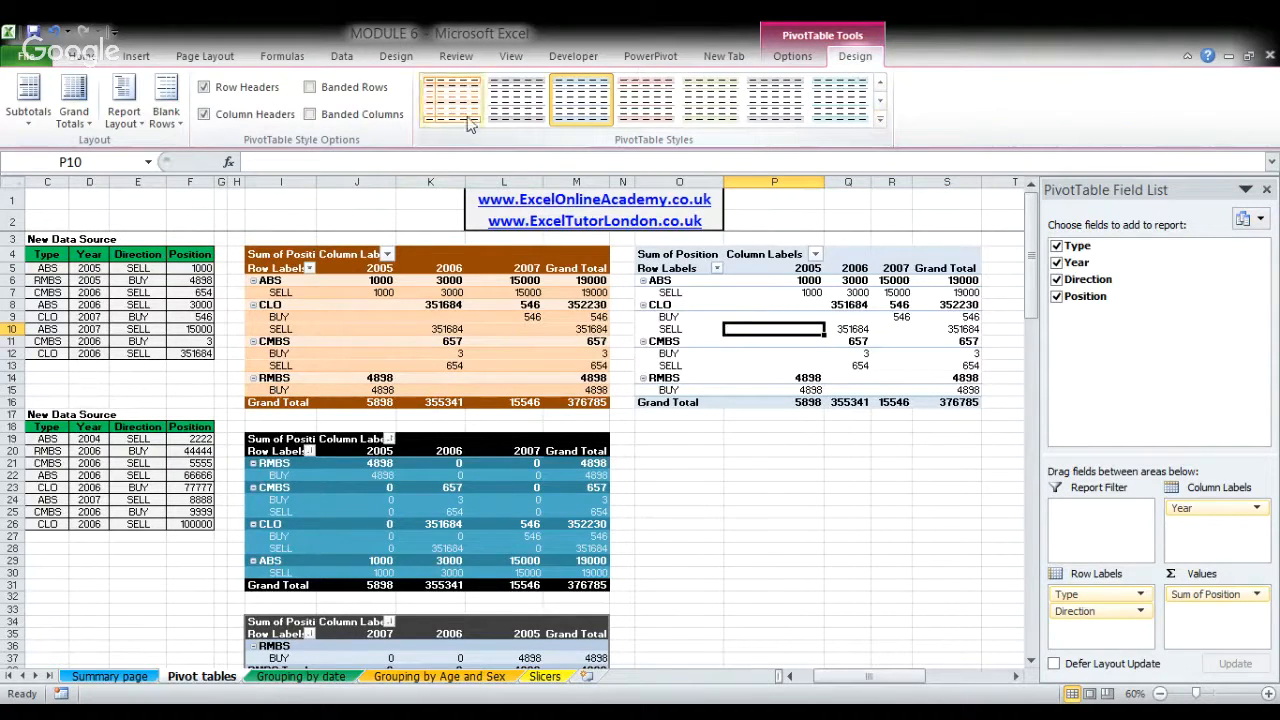
click(883, 121)
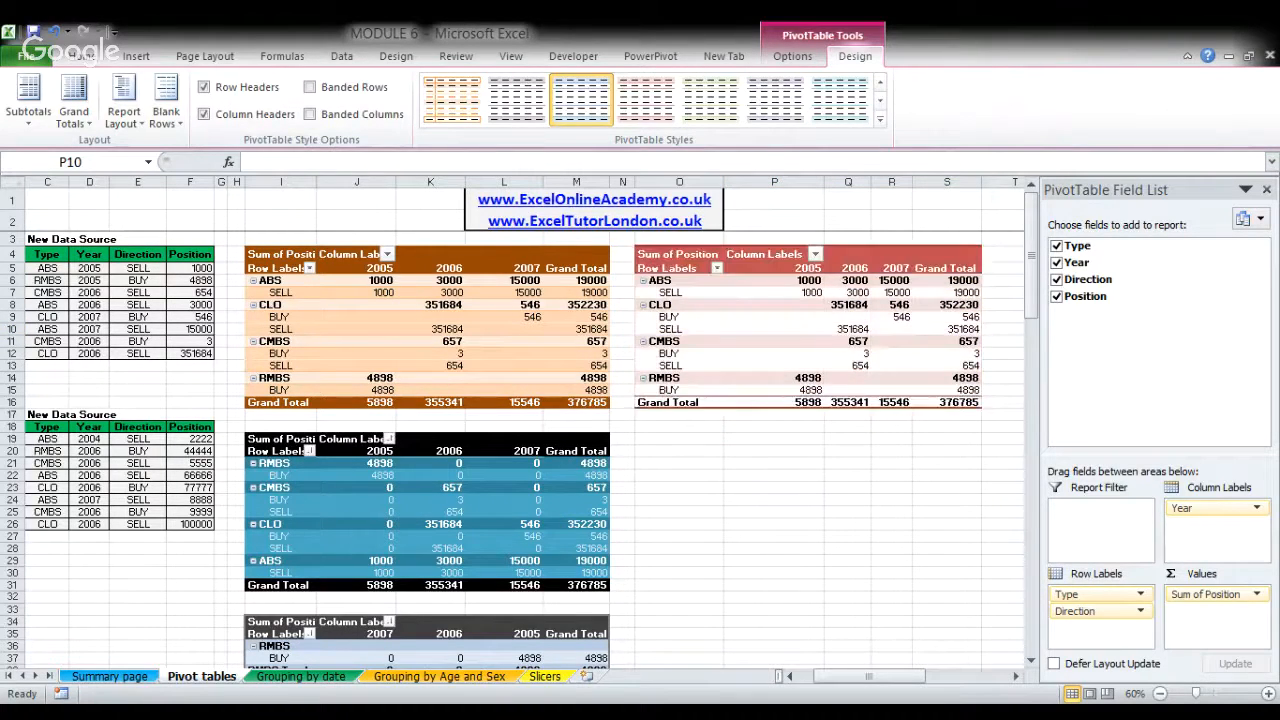
click(645, 98)
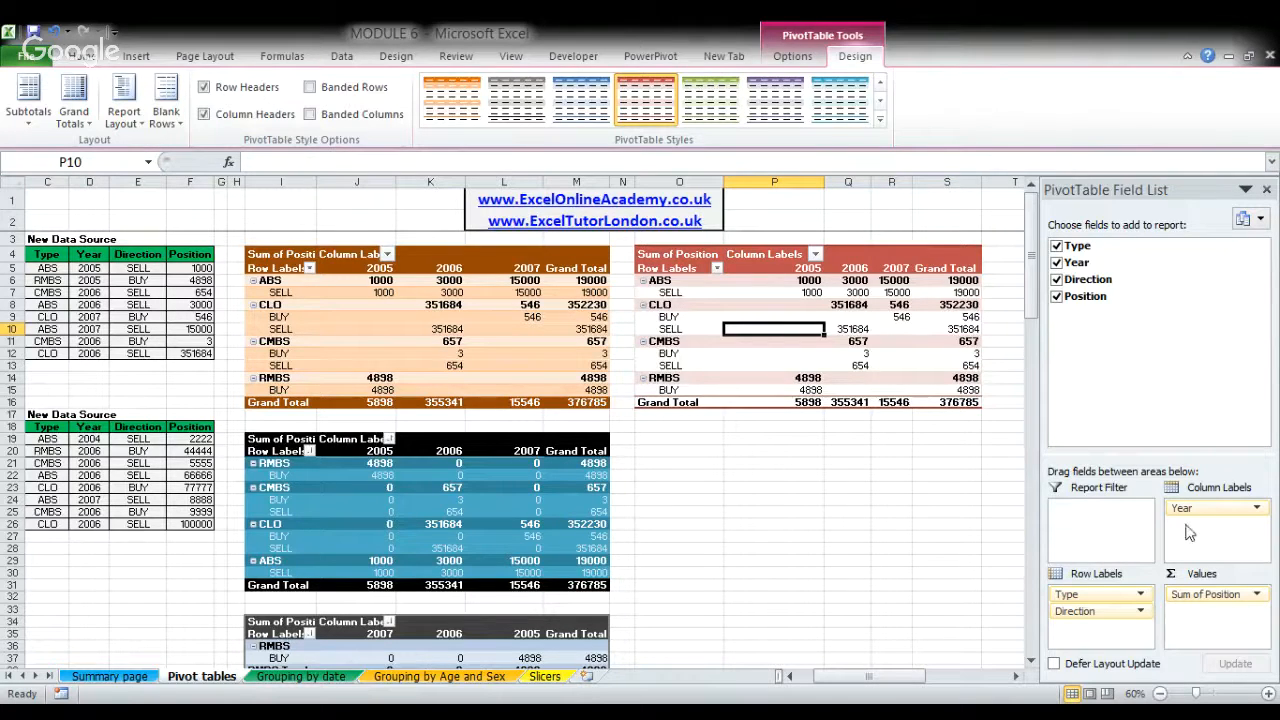
- Try to make Year the report filter, and relocate the red pivot table two rows down to start at cell O6
drag(1207, 513, 1097, 525)
drag(955, 401, 688, 254)
drag(748, 410, 752, 430)
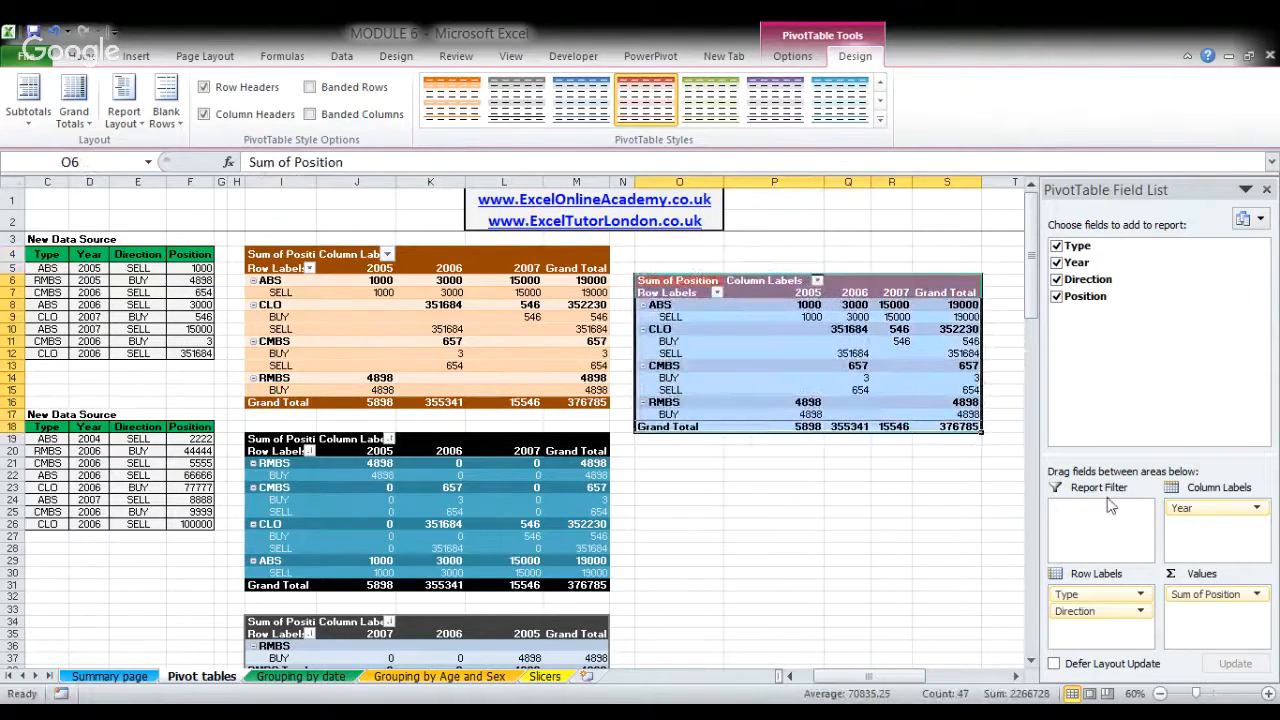
- Make Year the report filter of the red pivot table, limit it to 2006 and 2007, and clear that filter
click(812, 355)
drag(1216, 512, 1090, 527)
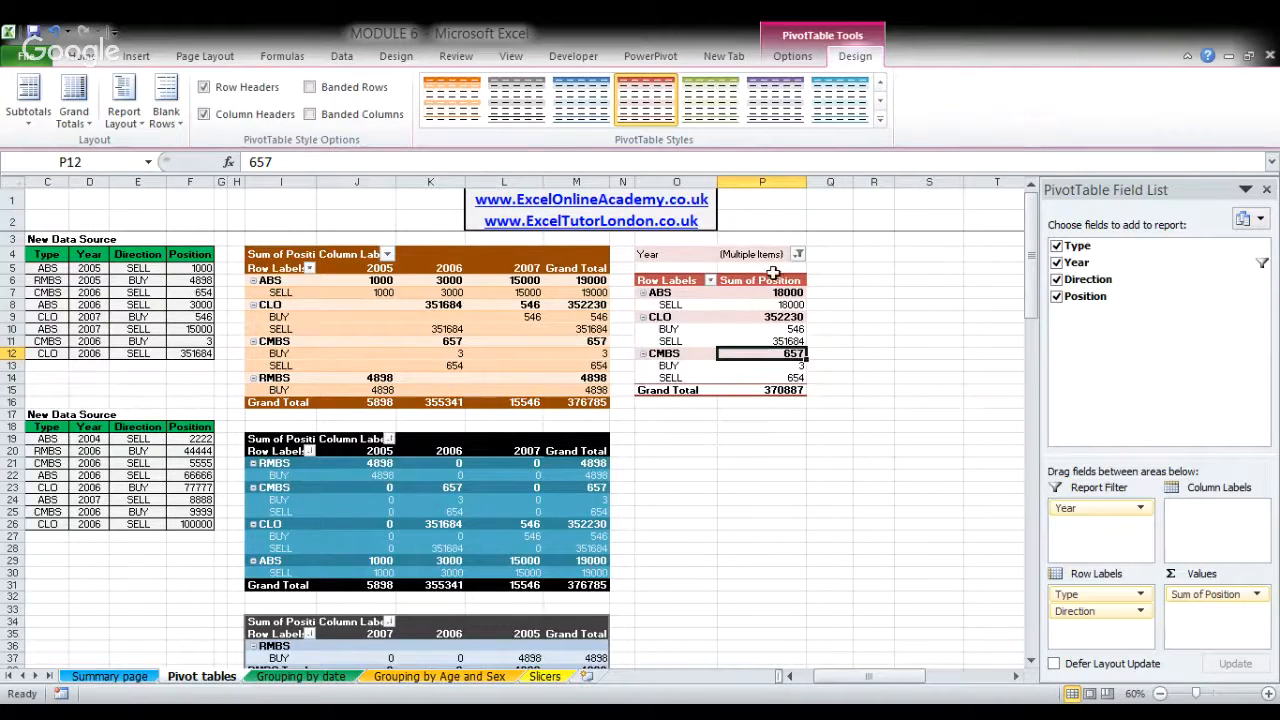
click(740, 306)
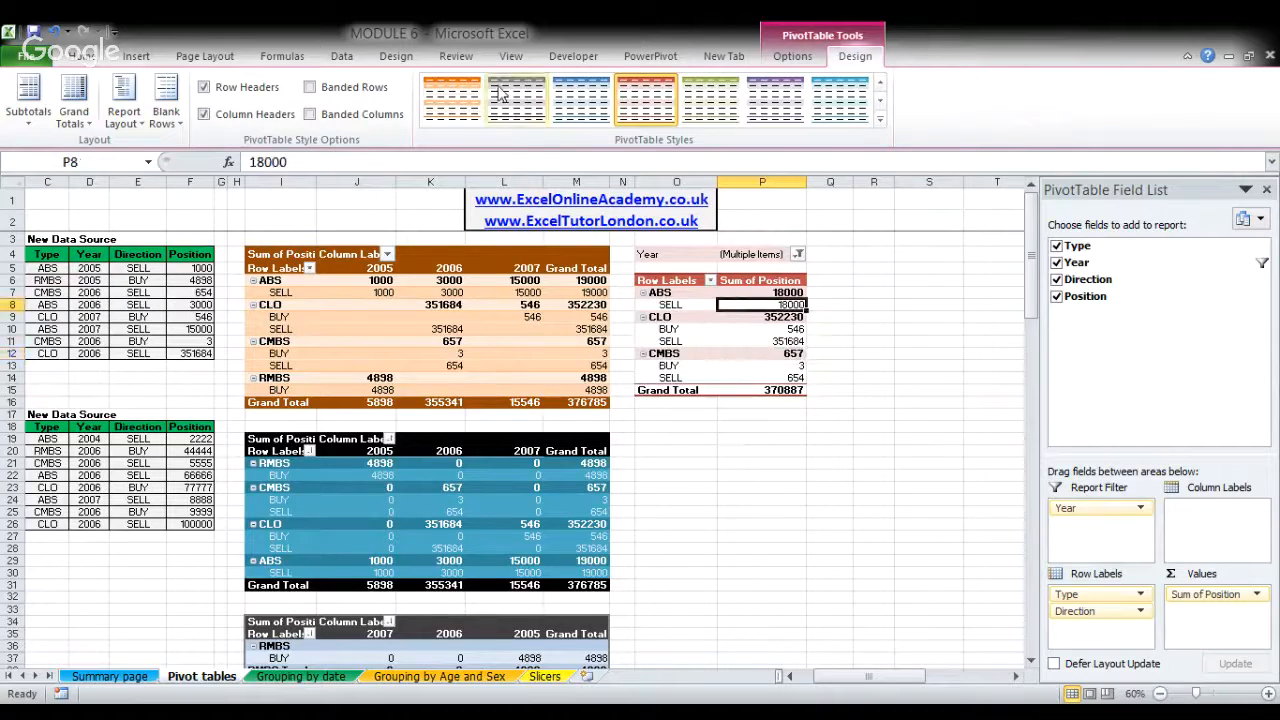
click(344, 58)
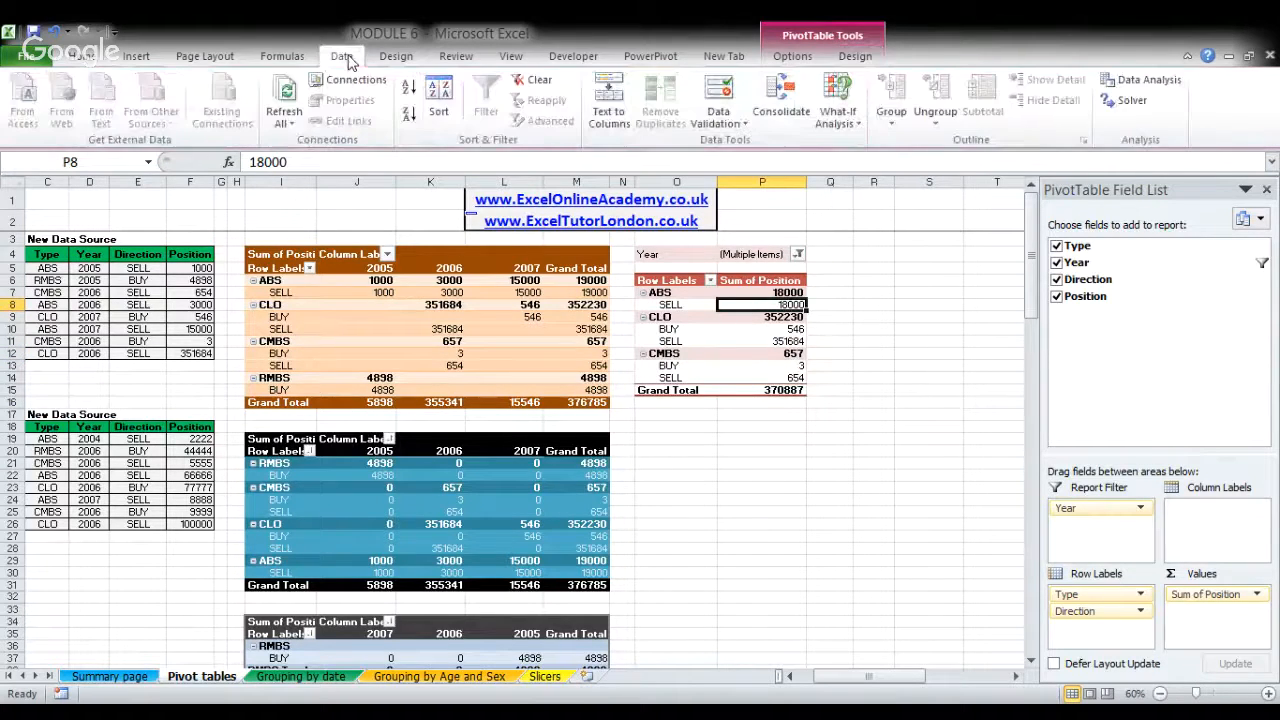
click(540, 85)
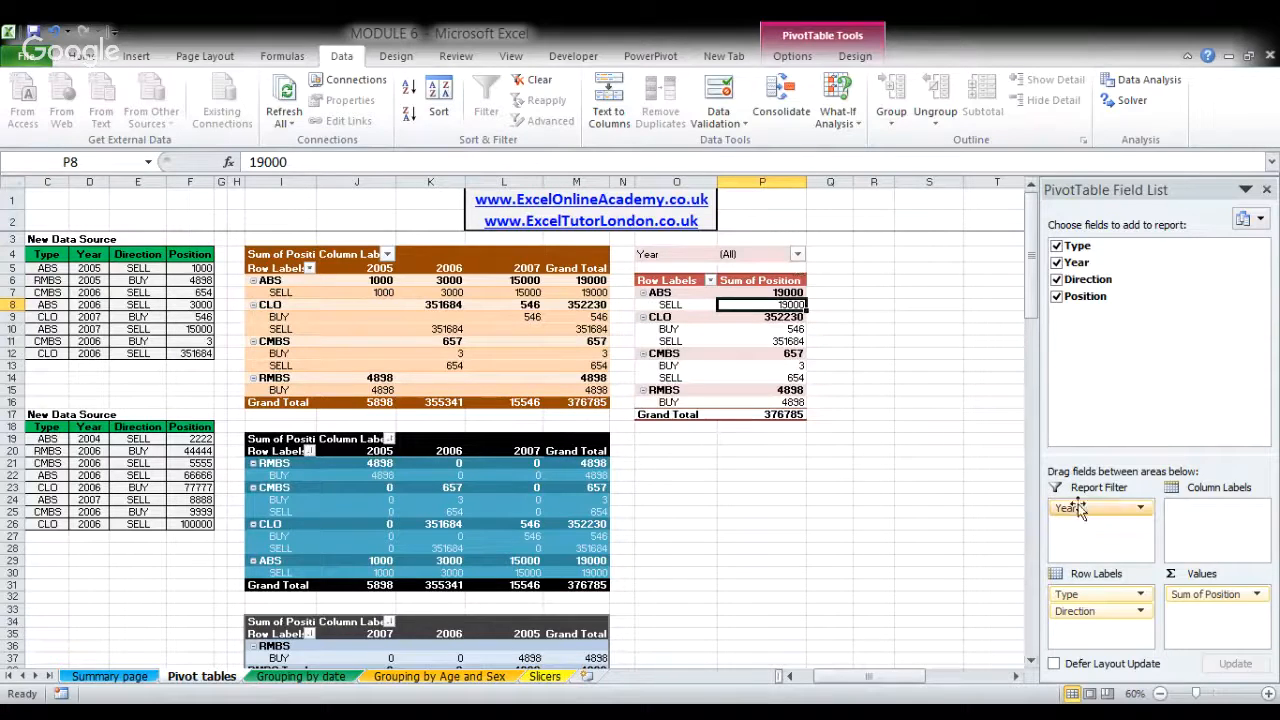
- Place Year in the column labels of the red pivot table and filter it to show only 2006
drag(1073, 508, 1205, 548)
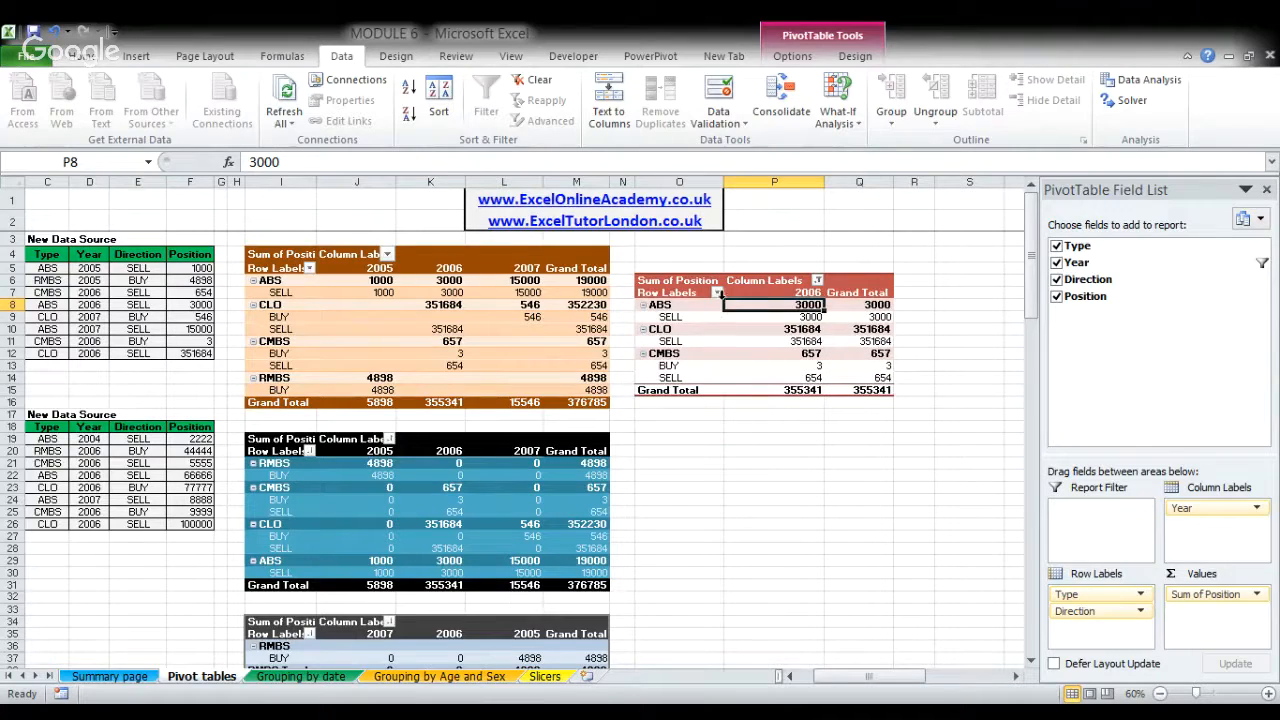
click(678, 317)
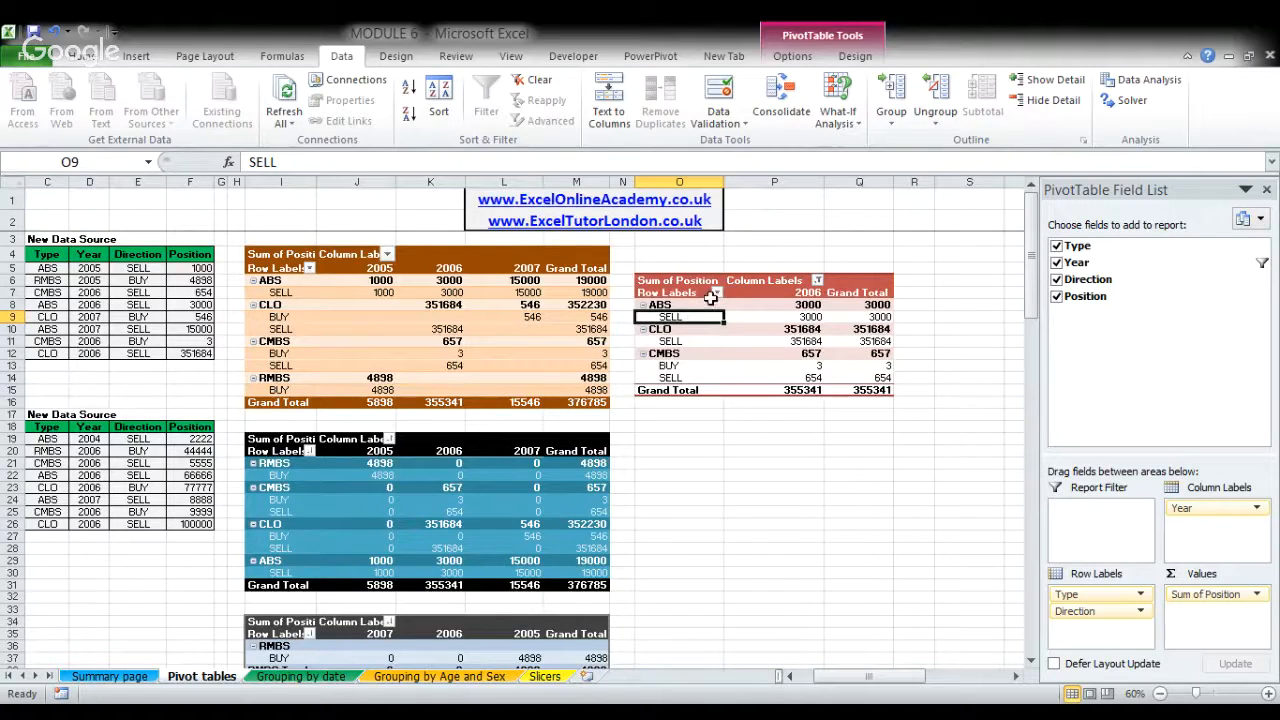
- Filter the row labels of the red pivot table to CMBS only and clear that row filter
click(676, 329)
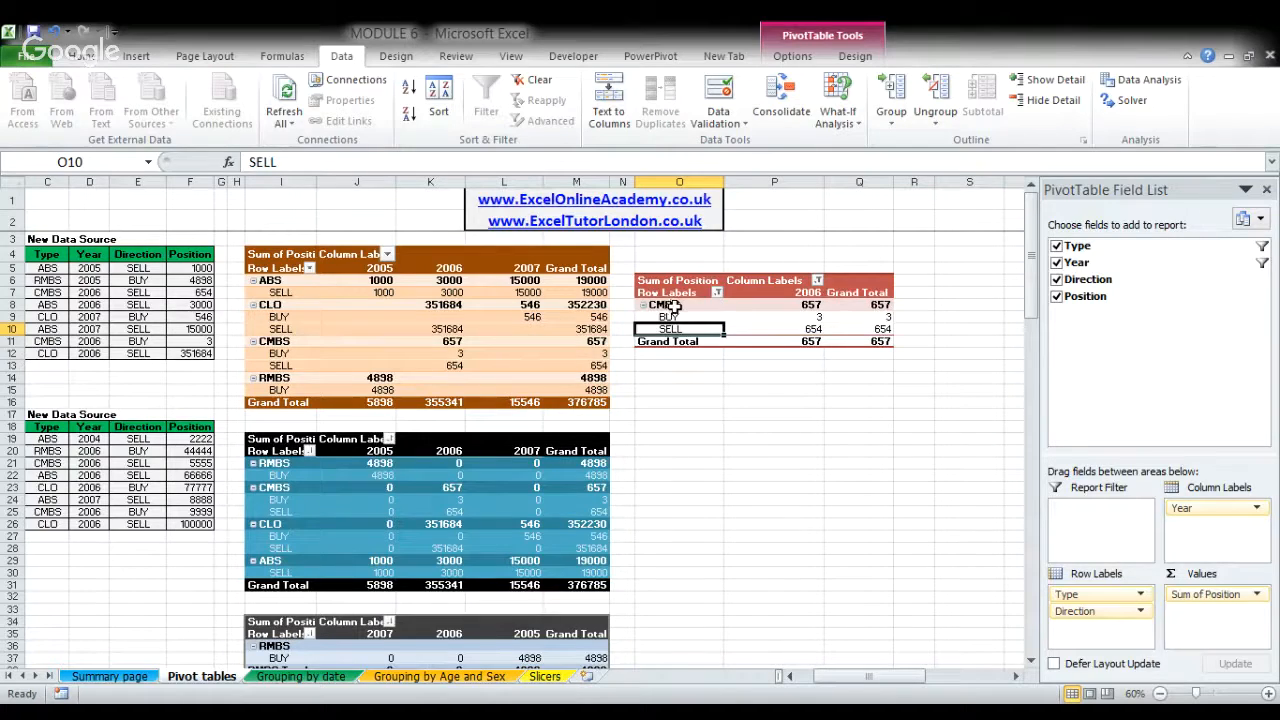
click(672, 304)
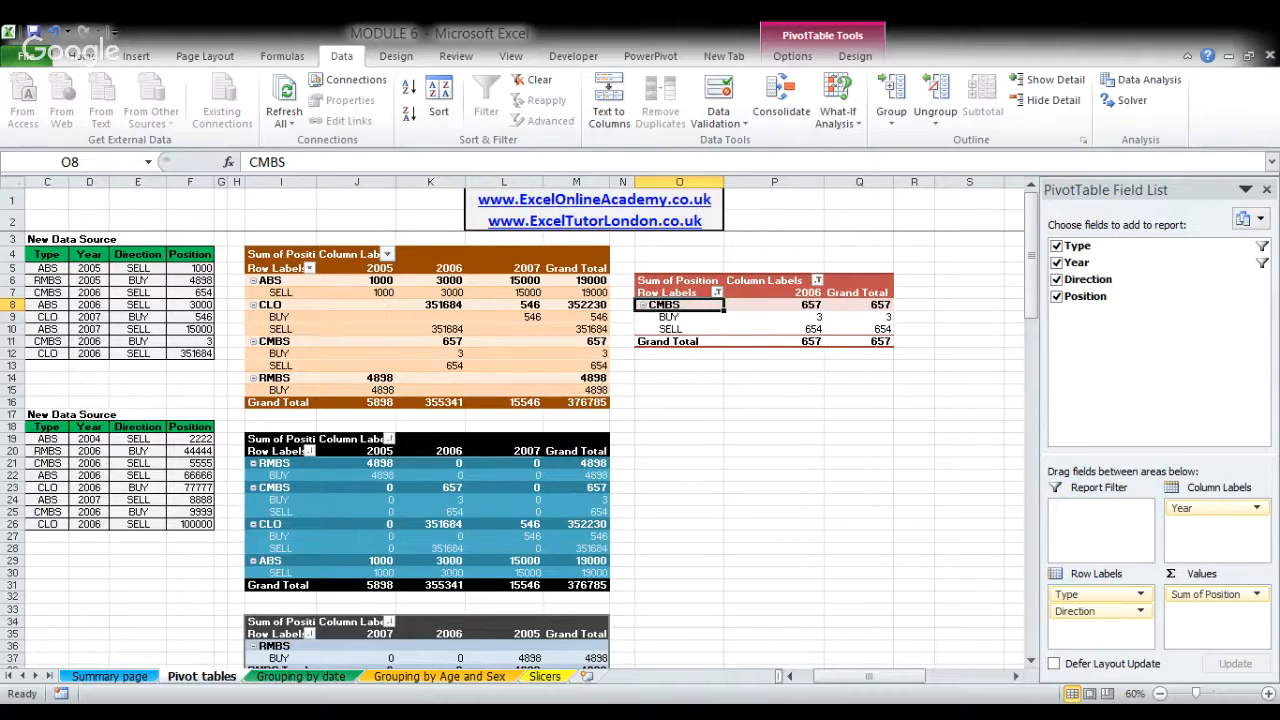
click(601, 411)
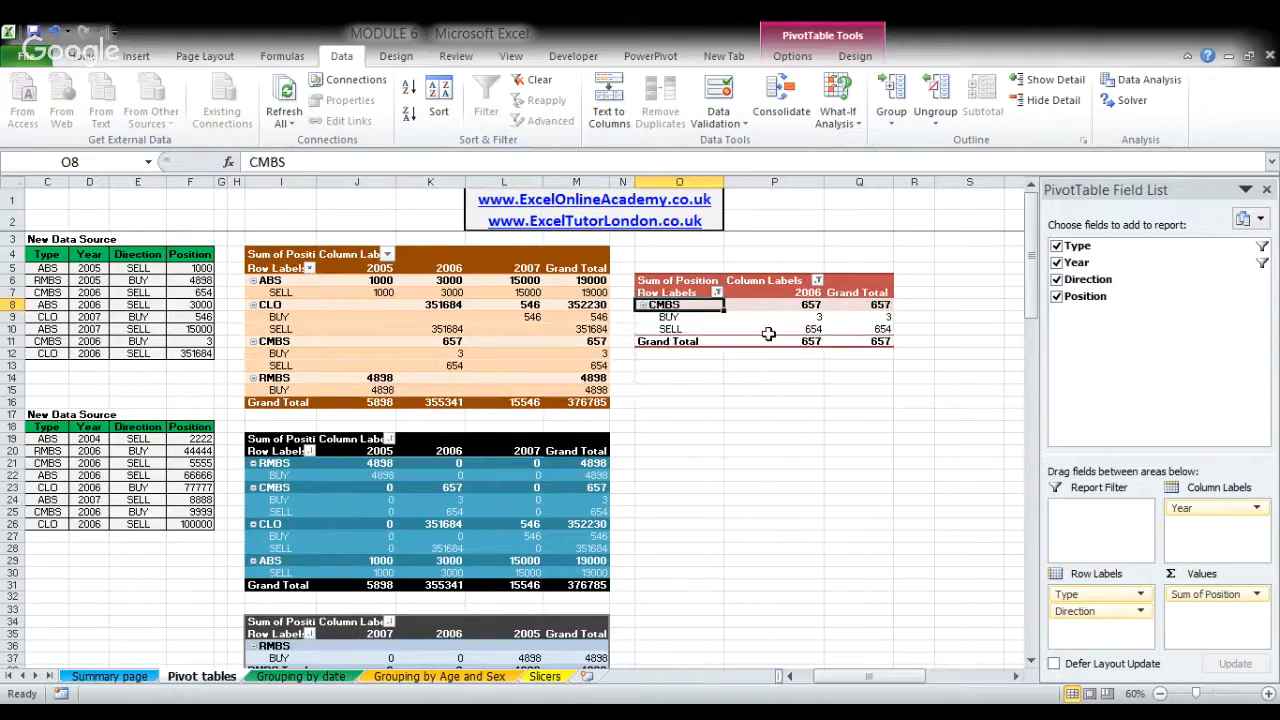
- Clear all active filters from the red pivot table at once
click(768, 331)
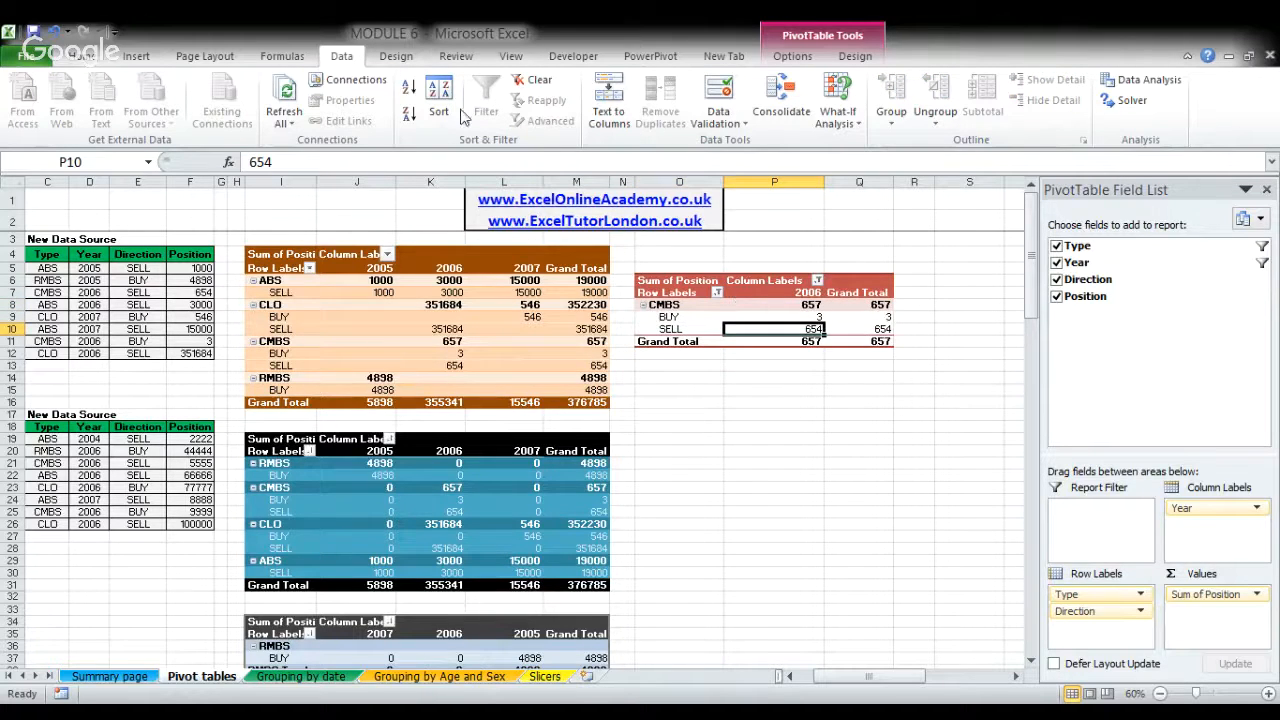
click(538, 84)
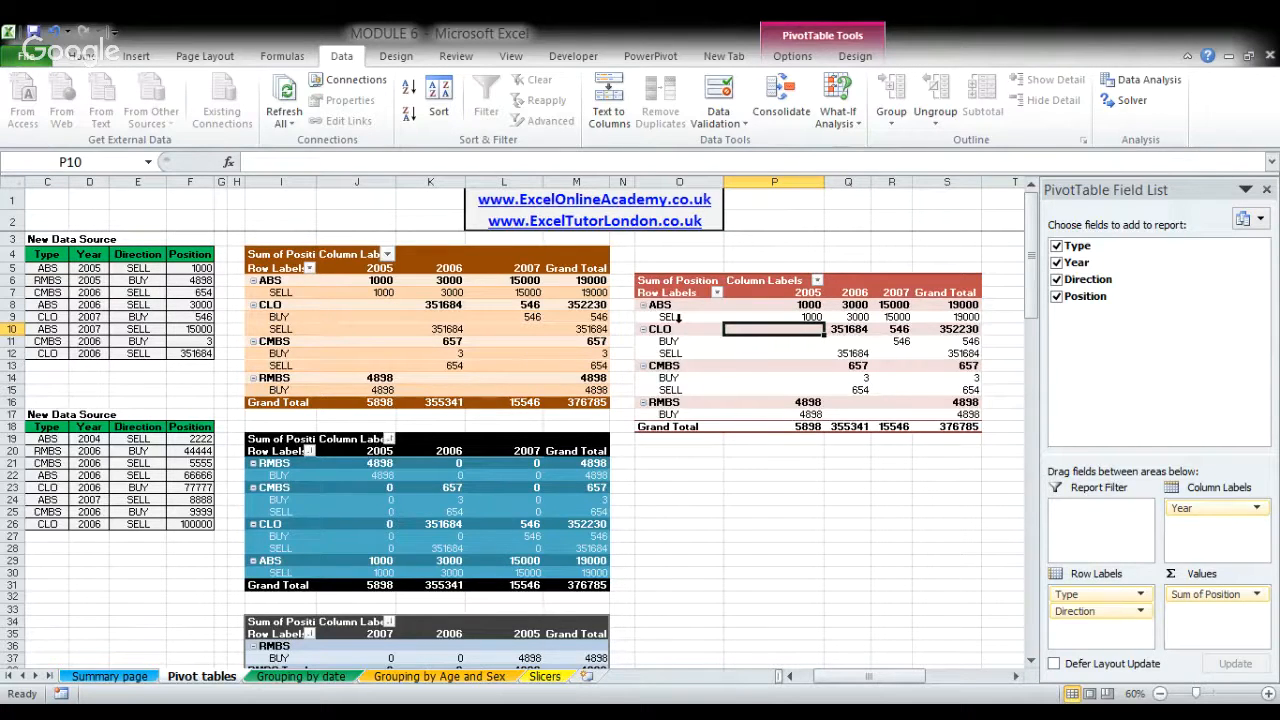
click(750, 317)
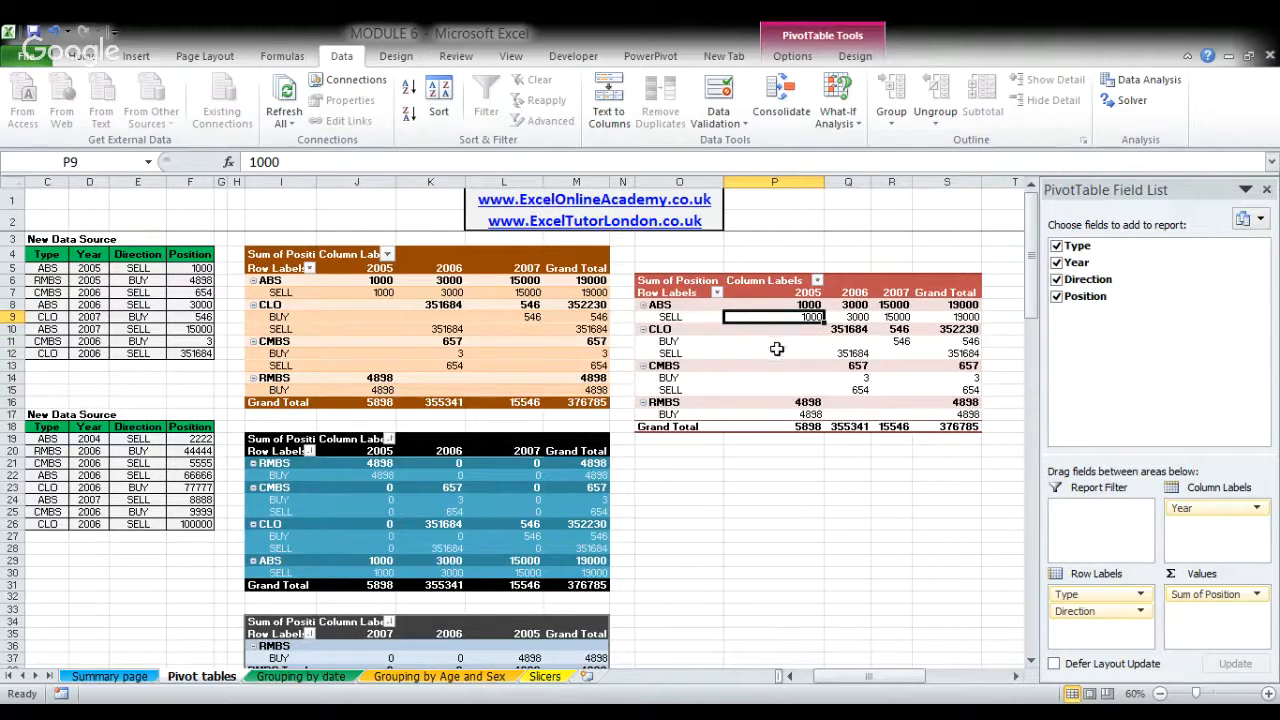
- Change the red pivot table's report layout to Outline Form, and switch it to Tabular Form
click(847, 58)
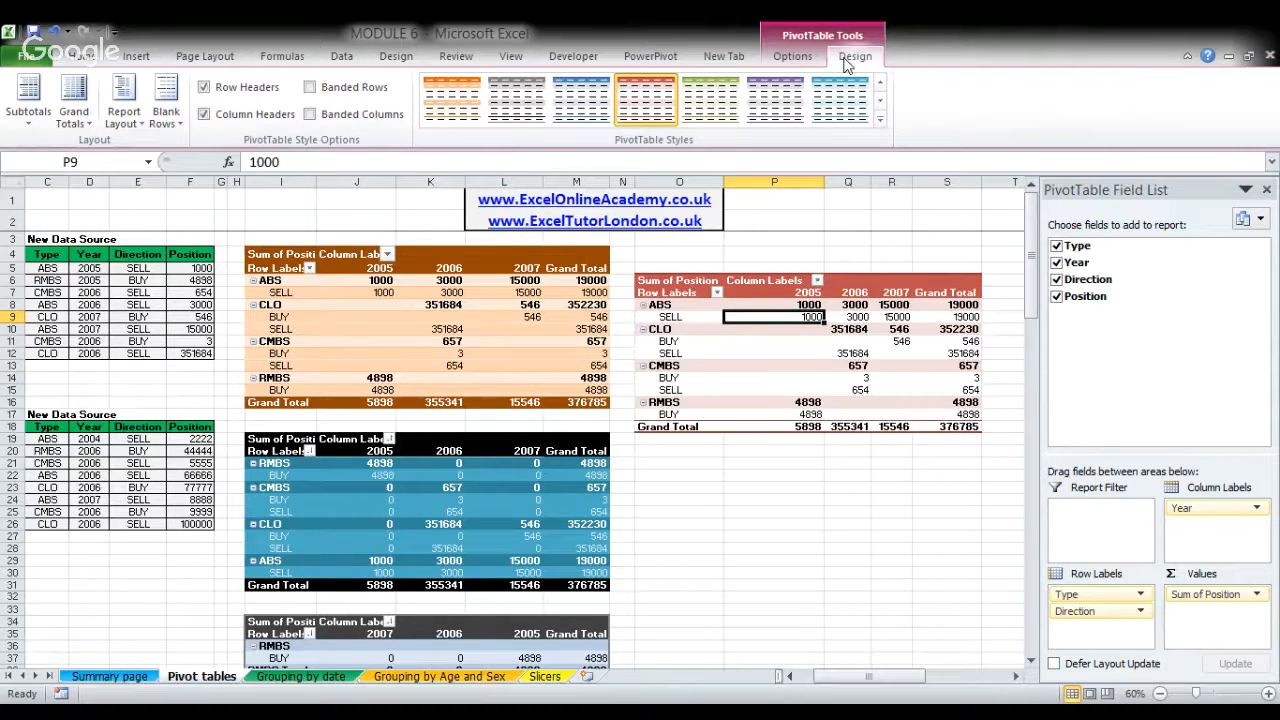
click(128, 100)
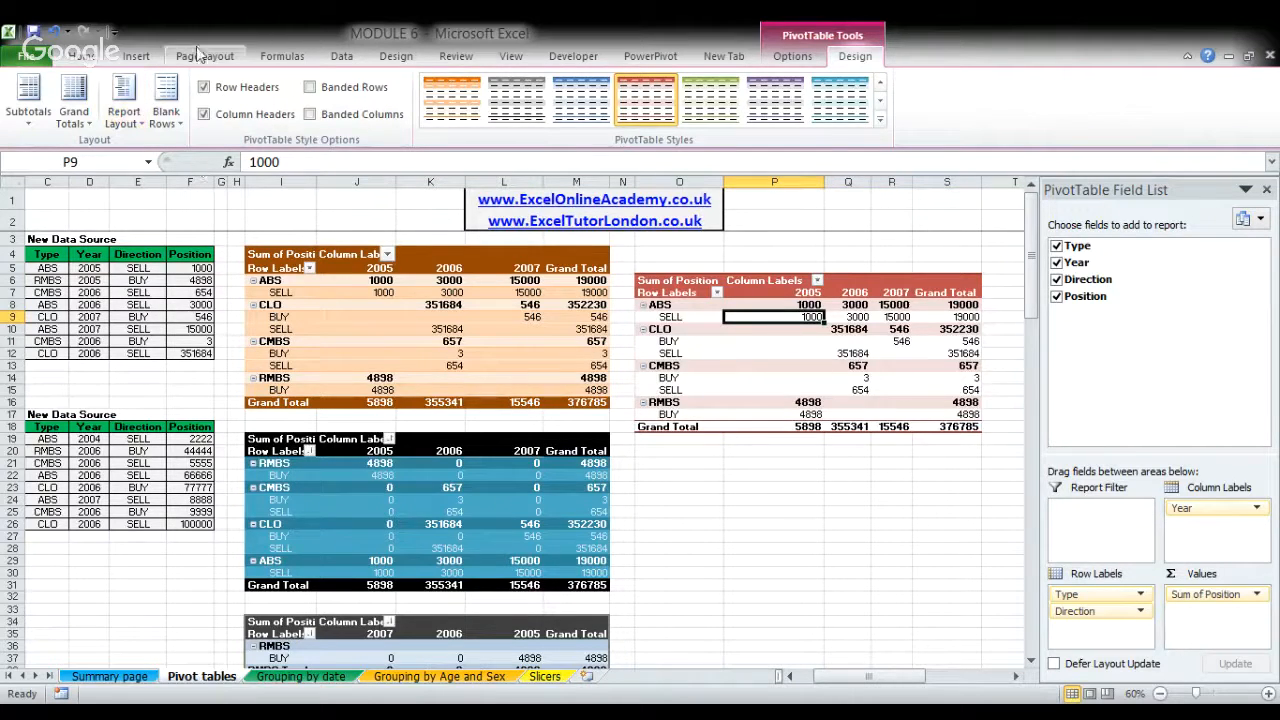
click(143, 131)
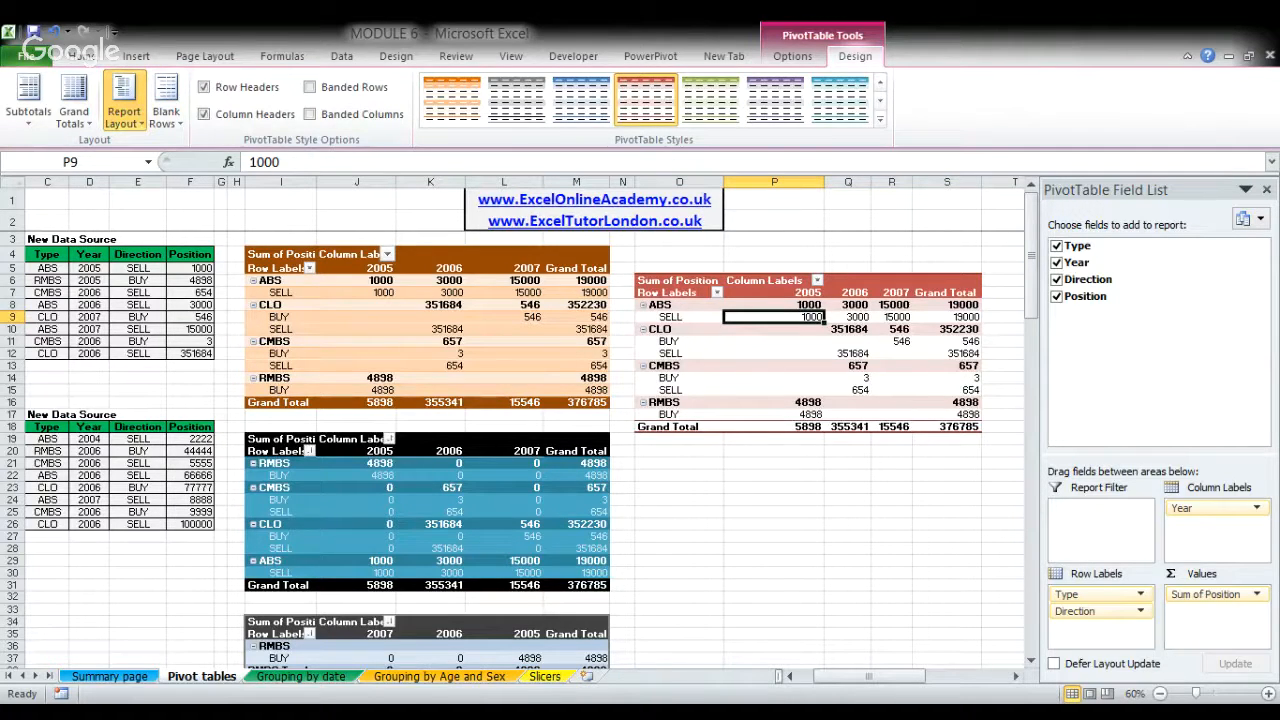
click(225, 197)
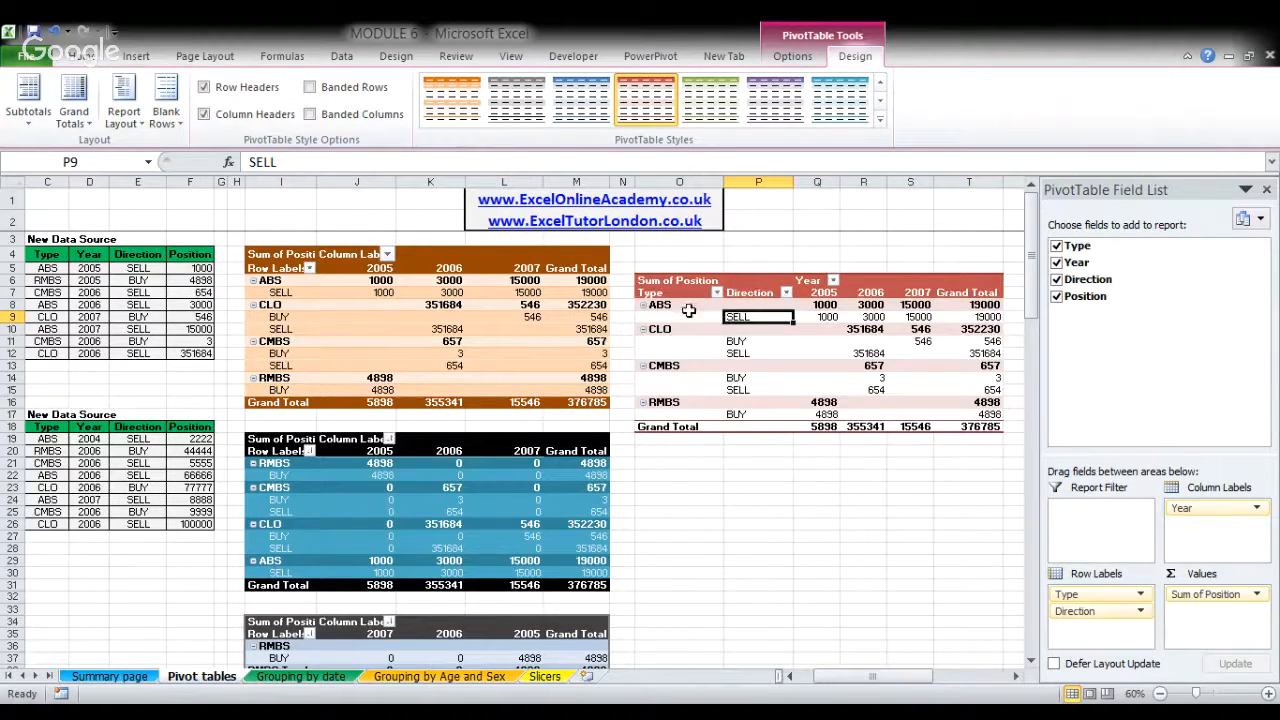
click(133, 128)
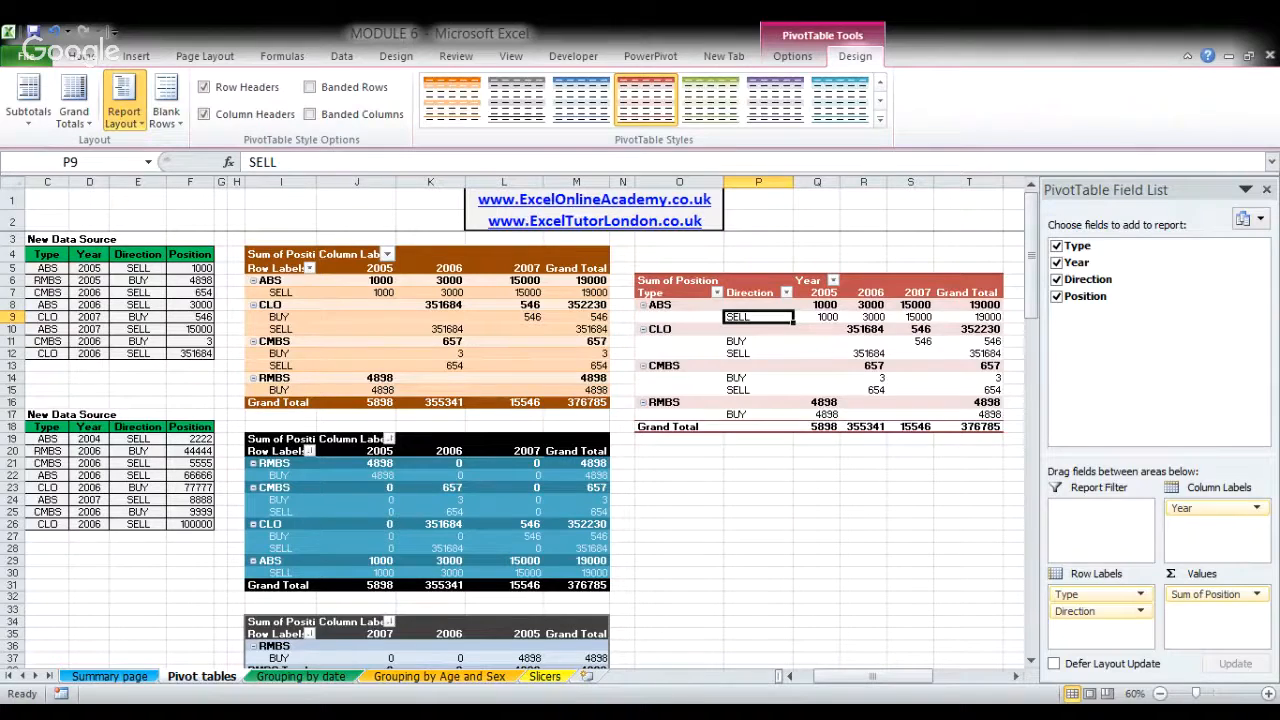
click(232, 246)
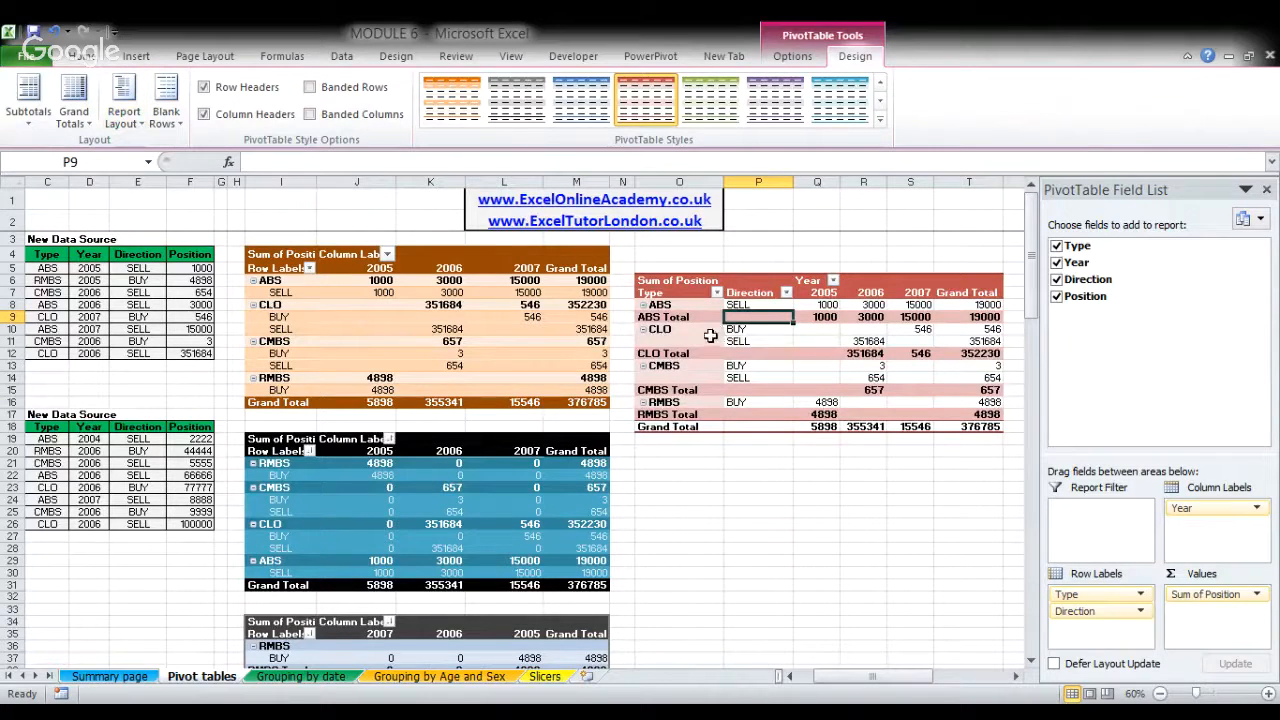
- Inspect the blank Type cells under CLO and CMBS in the red pivot table, and repeat all item labels
click(685, 330)
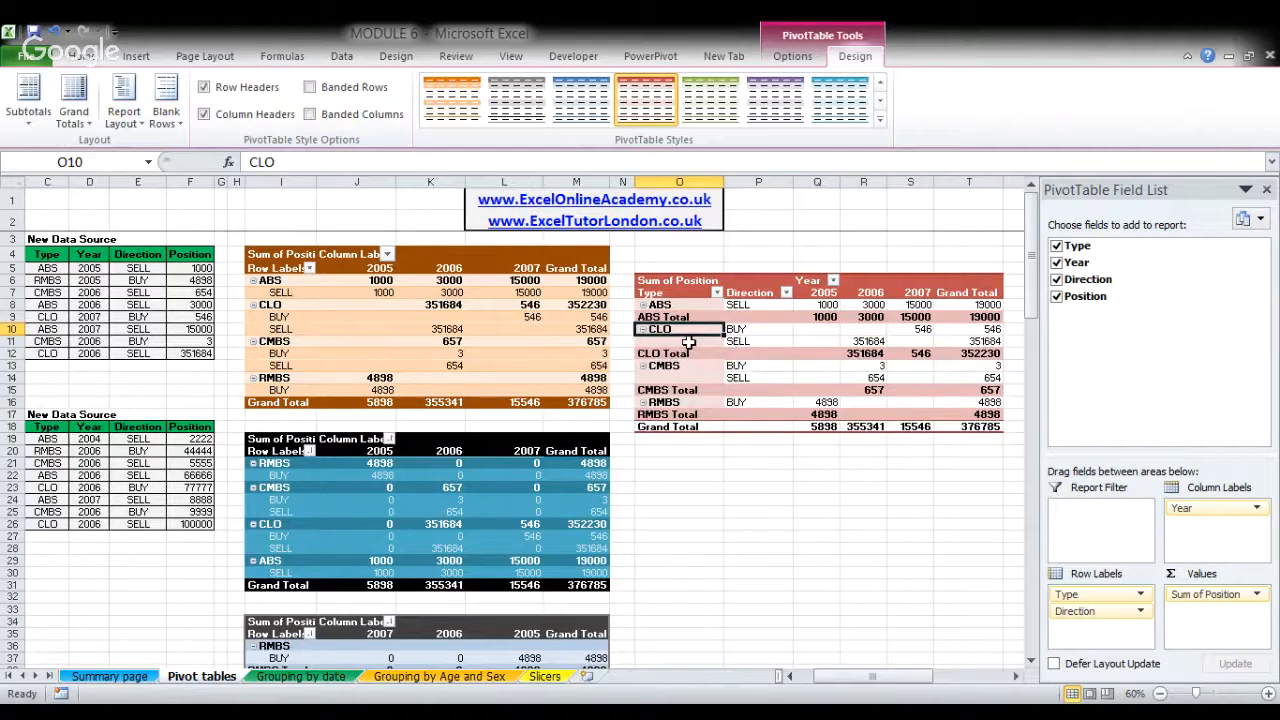
key(shift+Right)
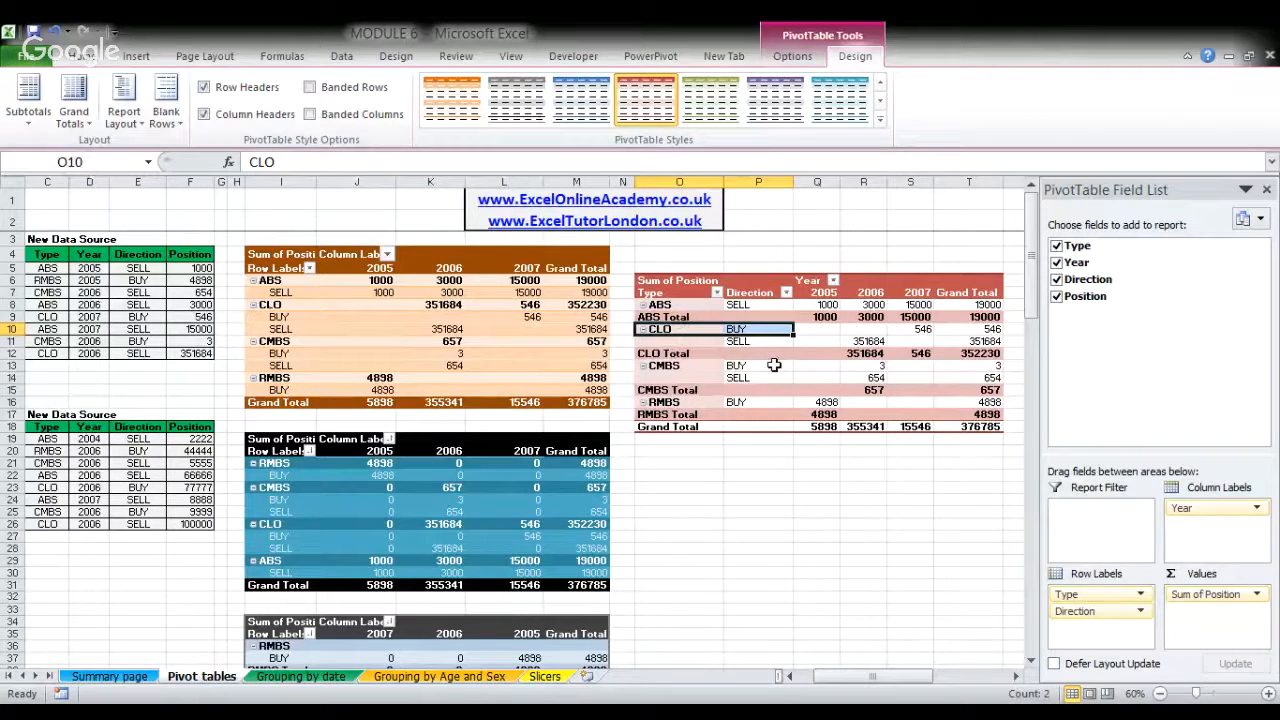
click(705, 344)
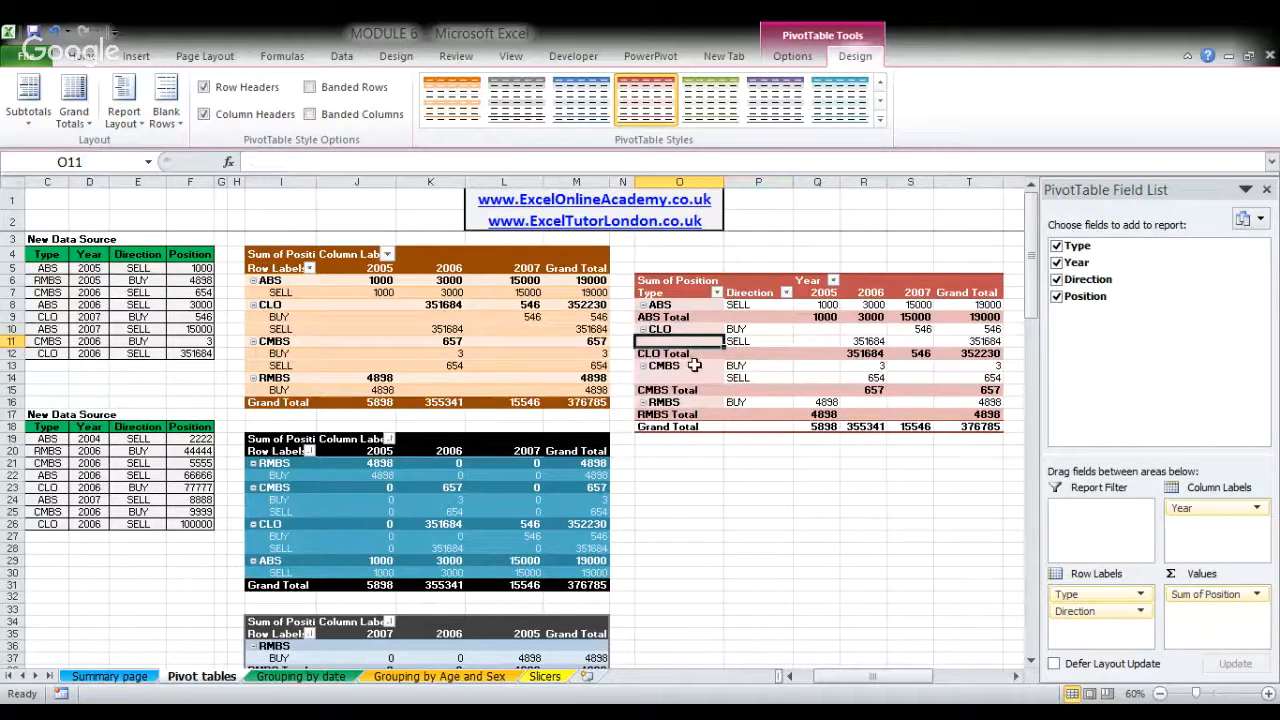
click(678, 378)
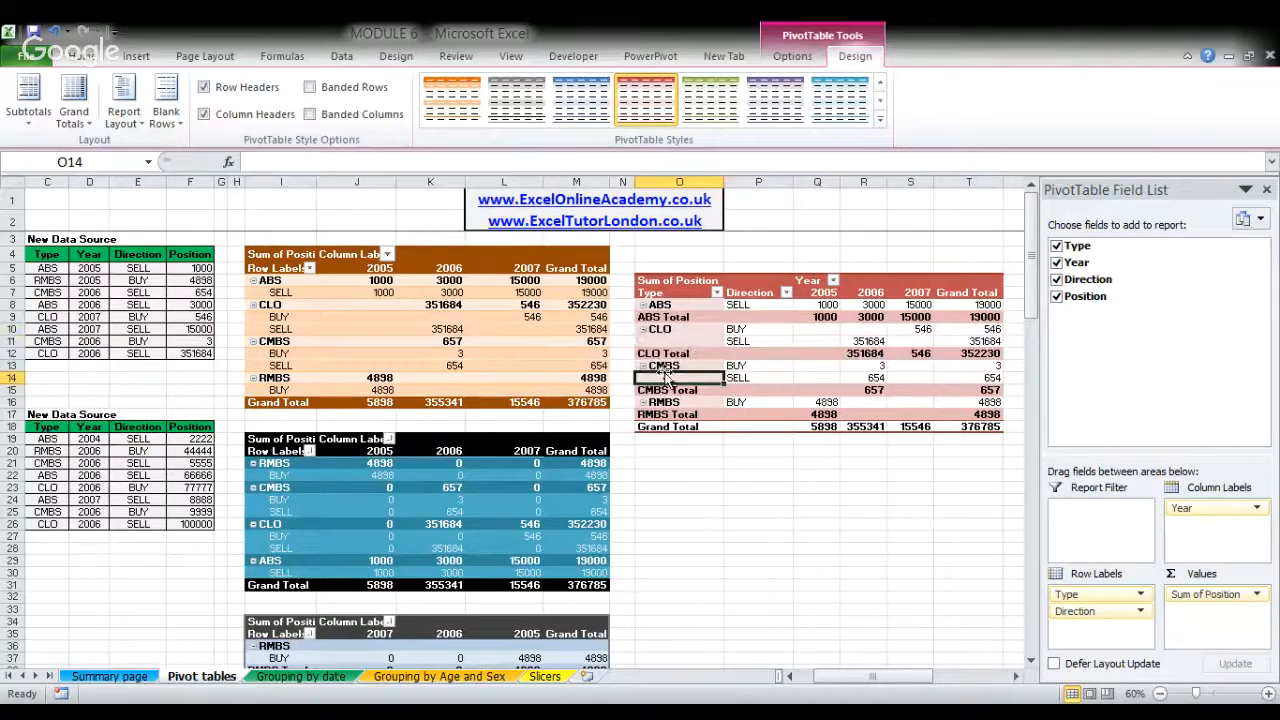
click(742, 332)
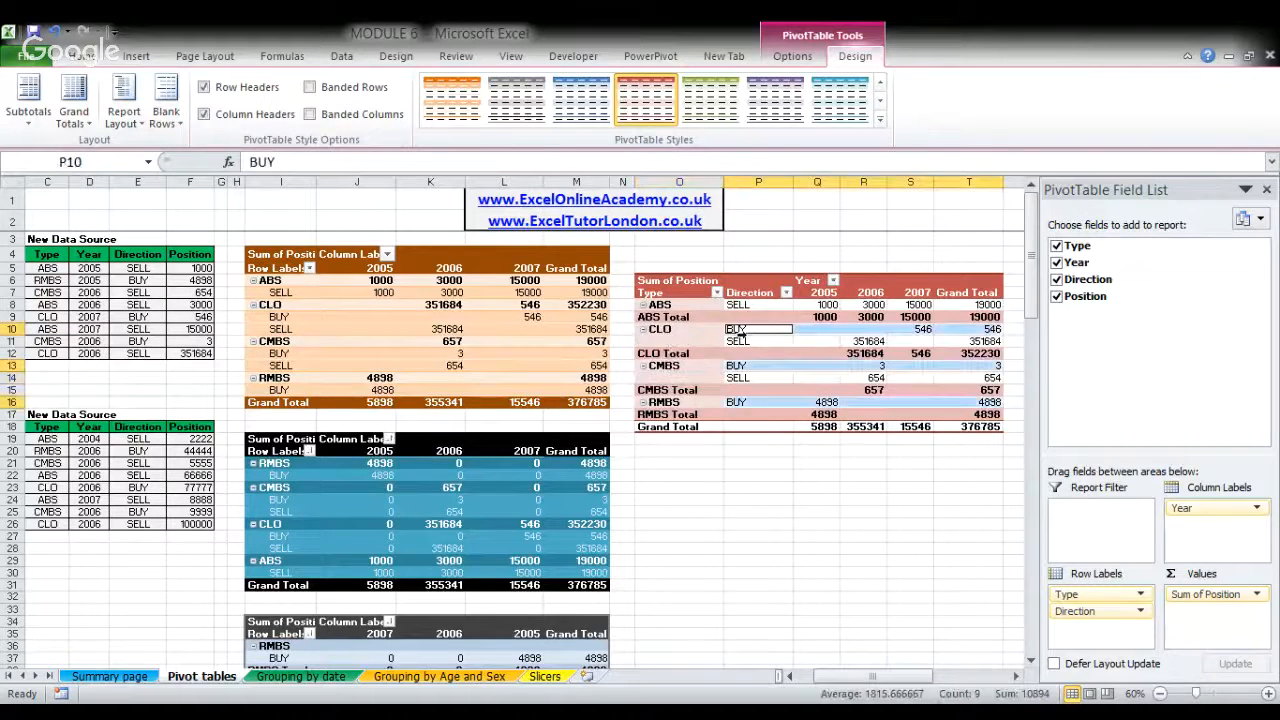
click(138, 120)
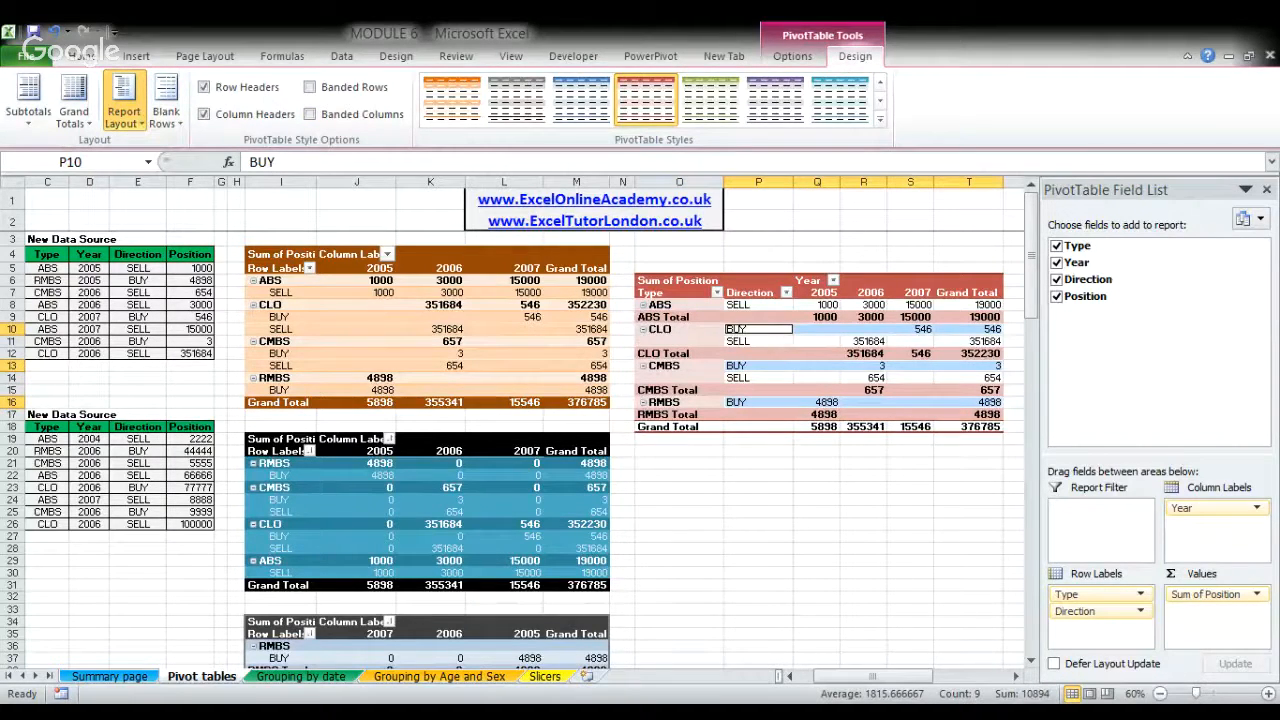
click(190, 262)
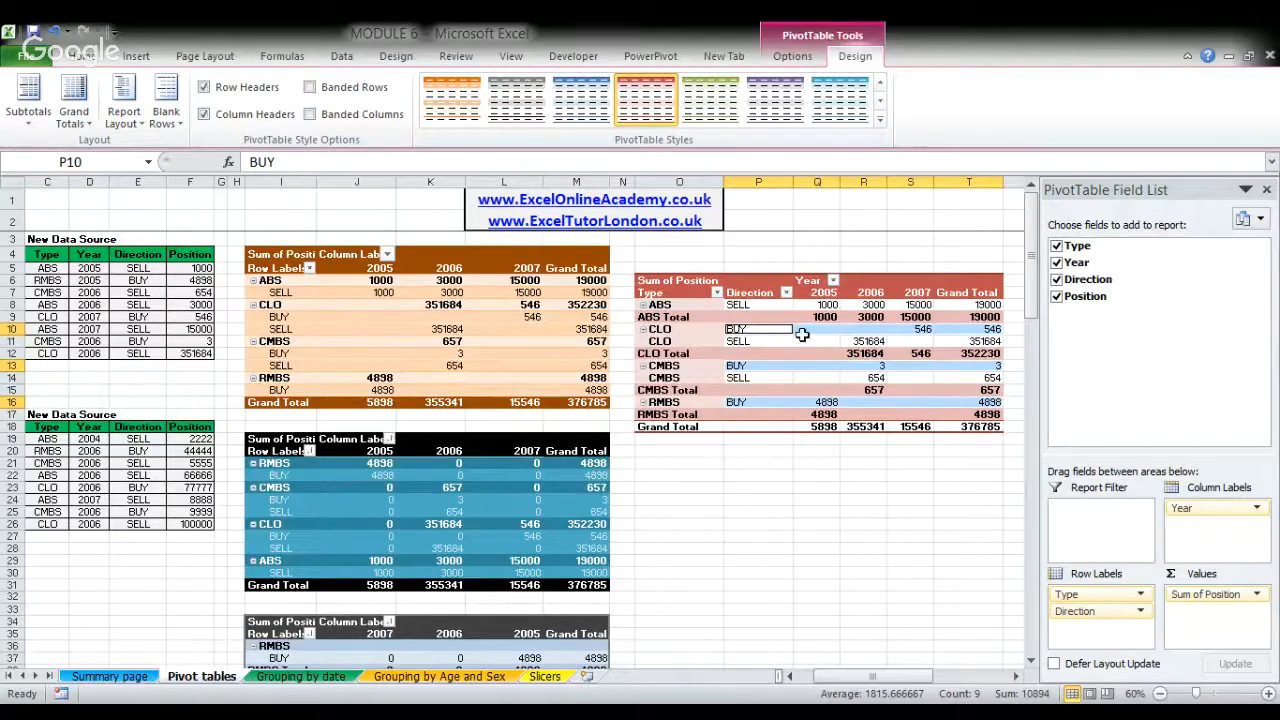
- Turn off the subtotals of the red pivot table
click(750, 327)
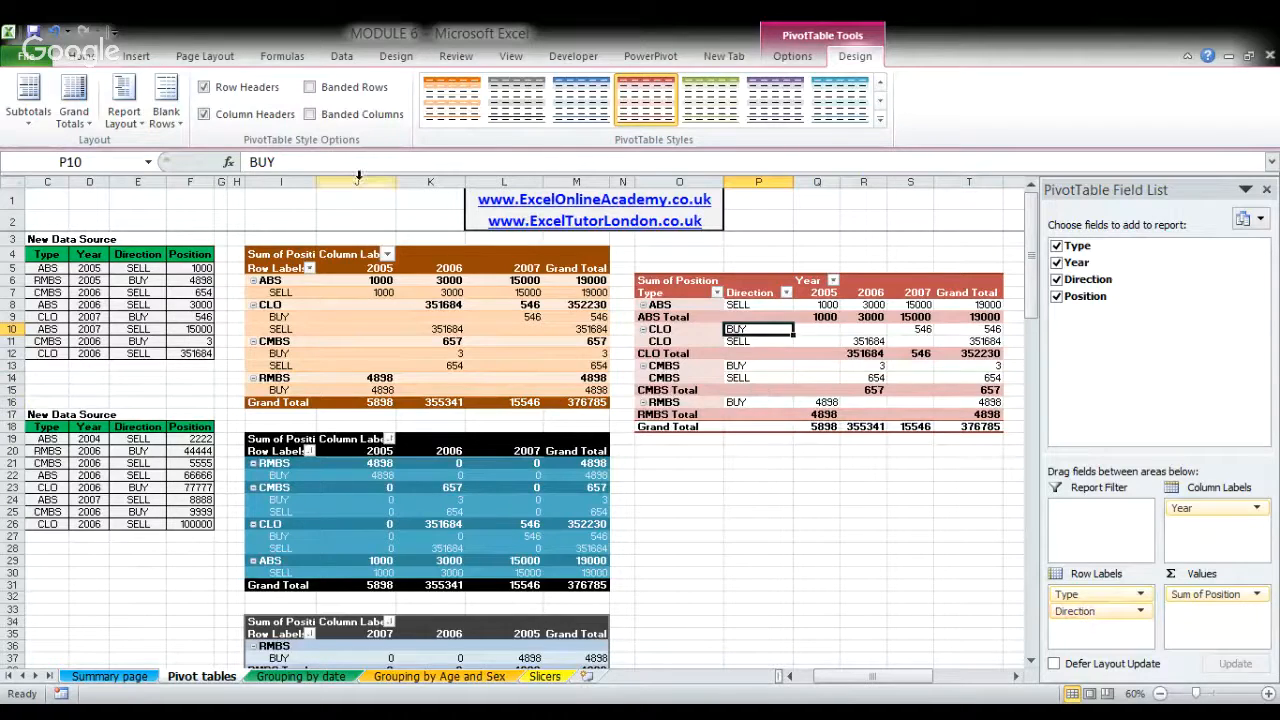
click(34, 128)
click(74, 149)
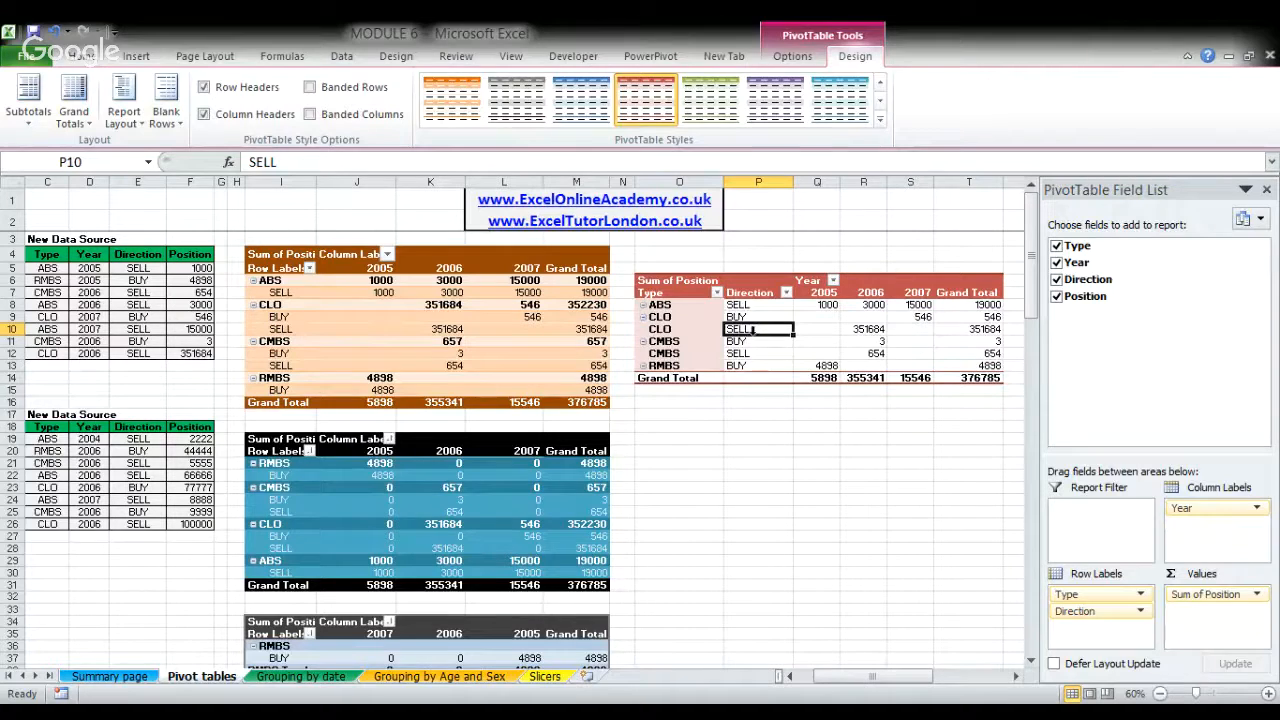
- Undo the accidental collapse of the CLO group, and sort the Direction labels of the red pivot table from Z to A
click(343, 57)
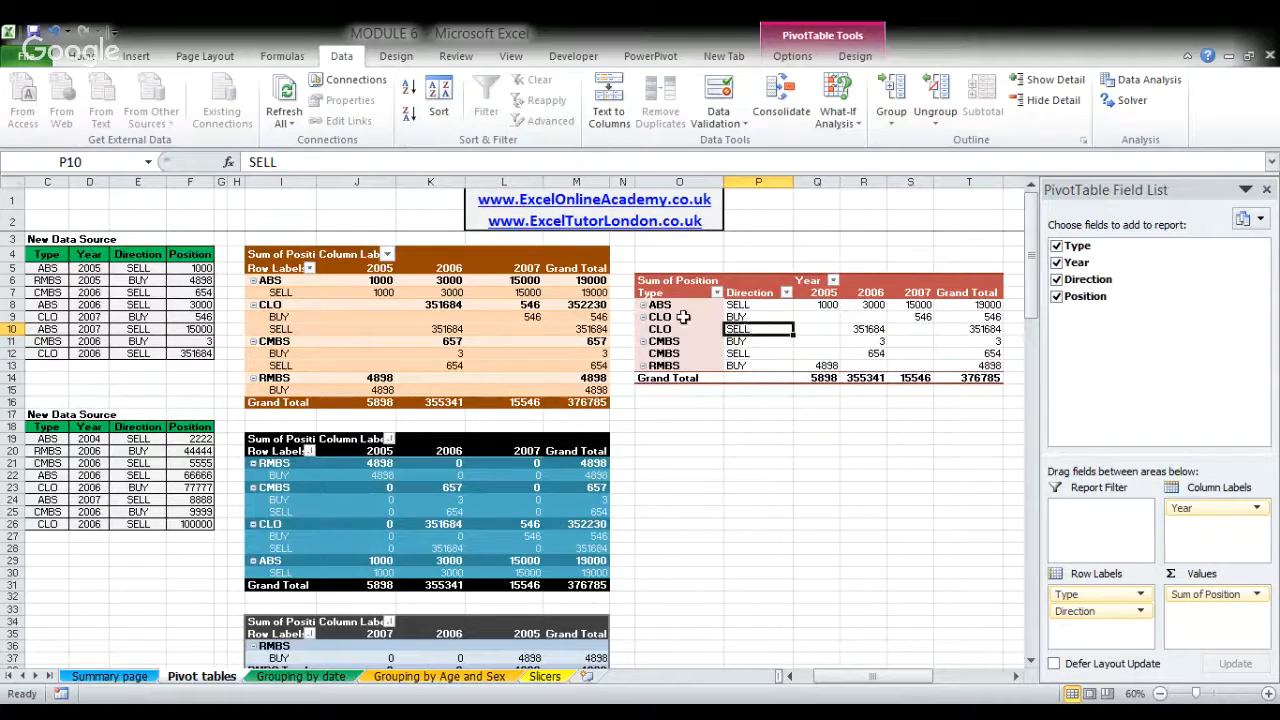
drag(683, 317, 758, 318)
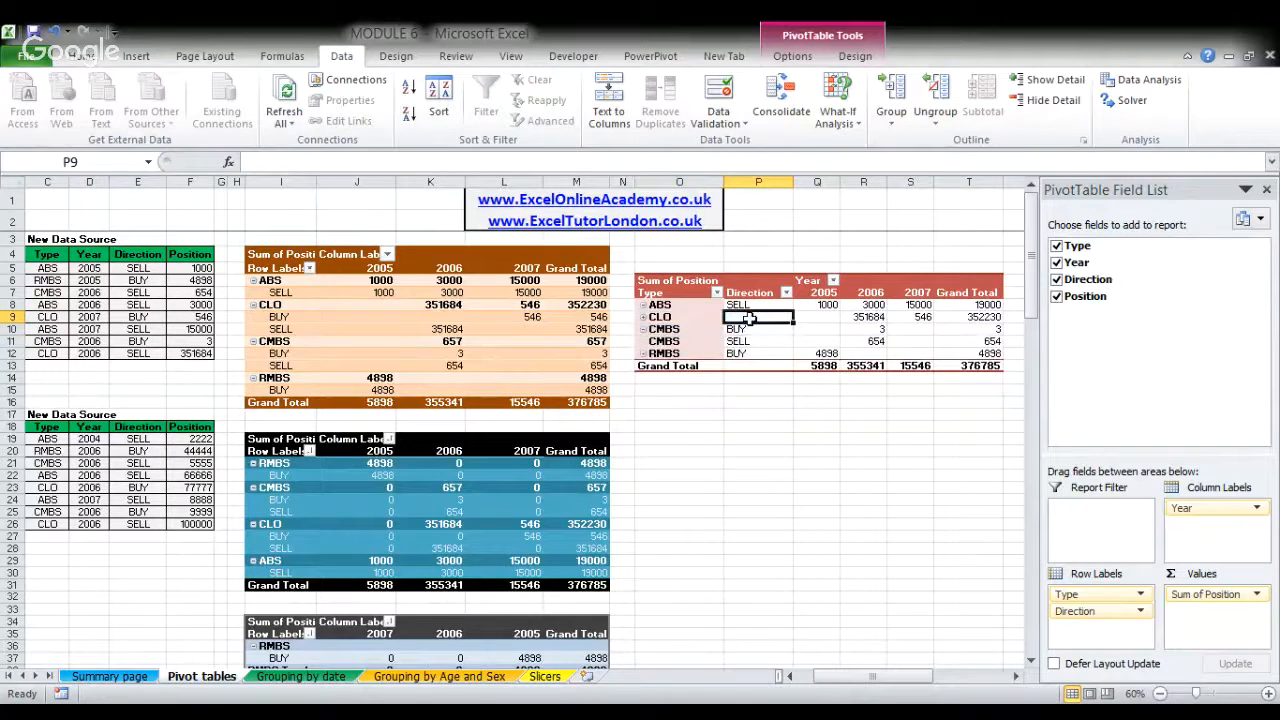
click(57, 33)
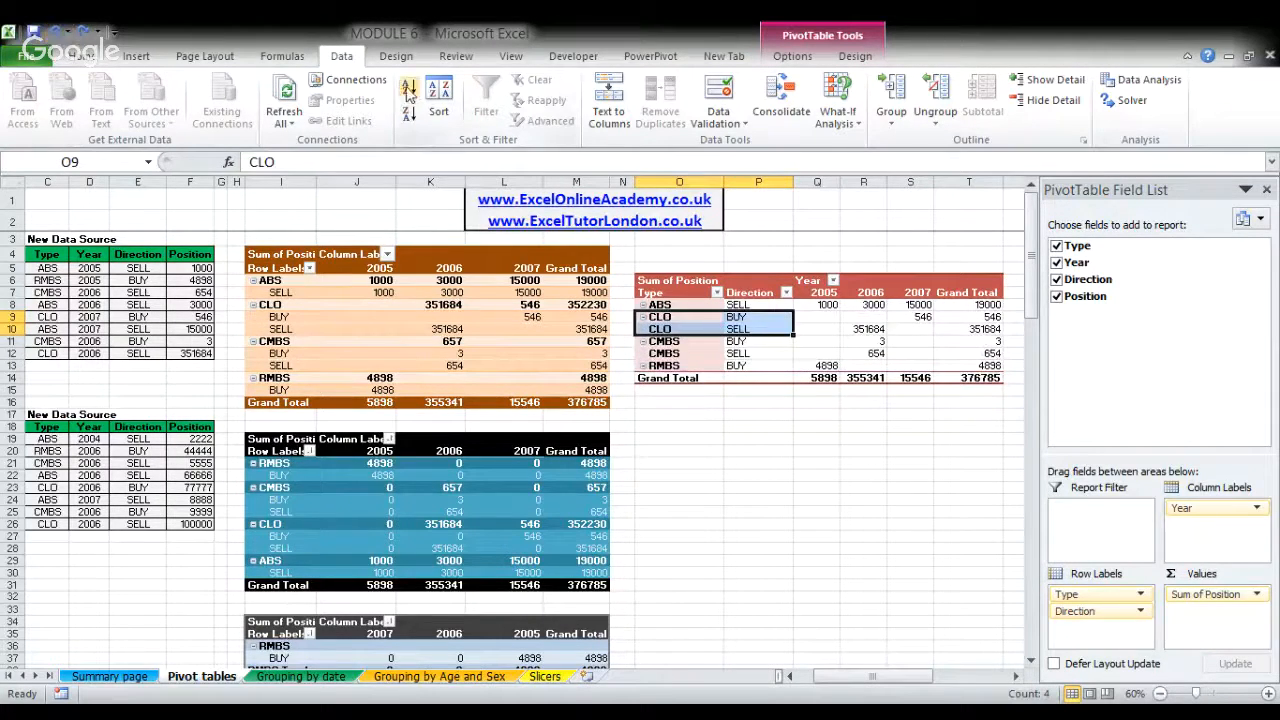
click(773, 318)
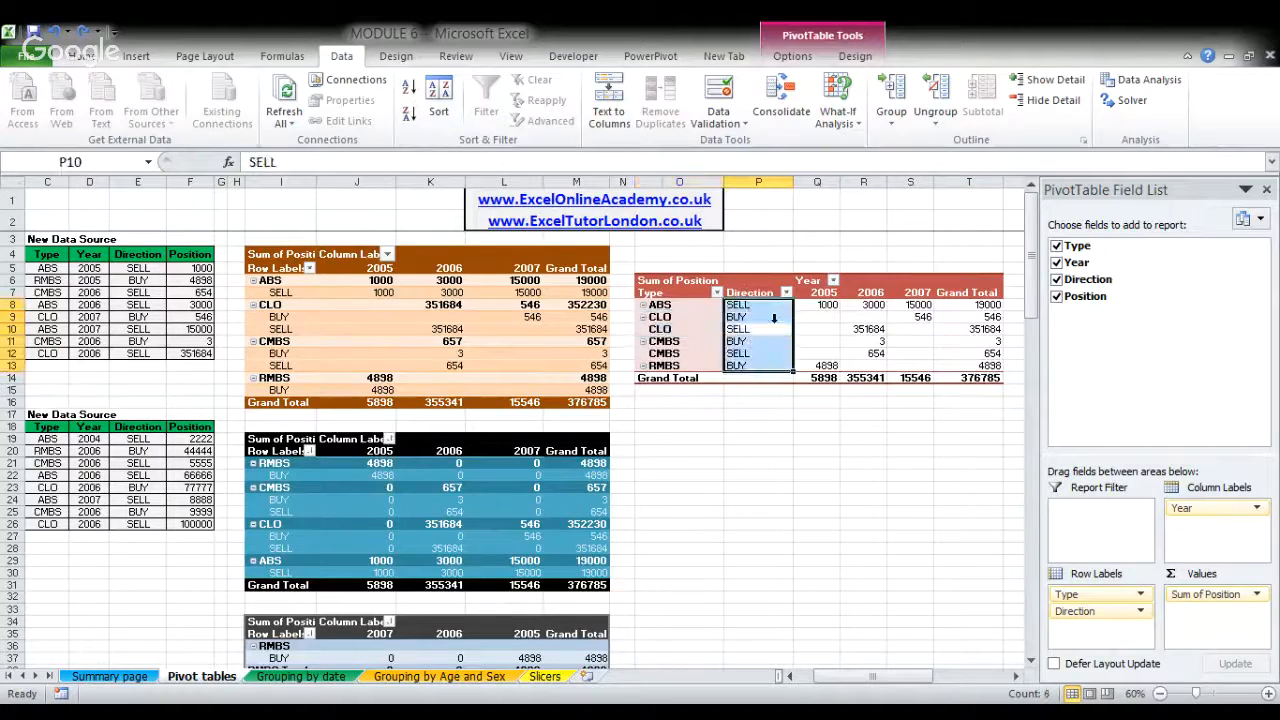
click(773, 318)
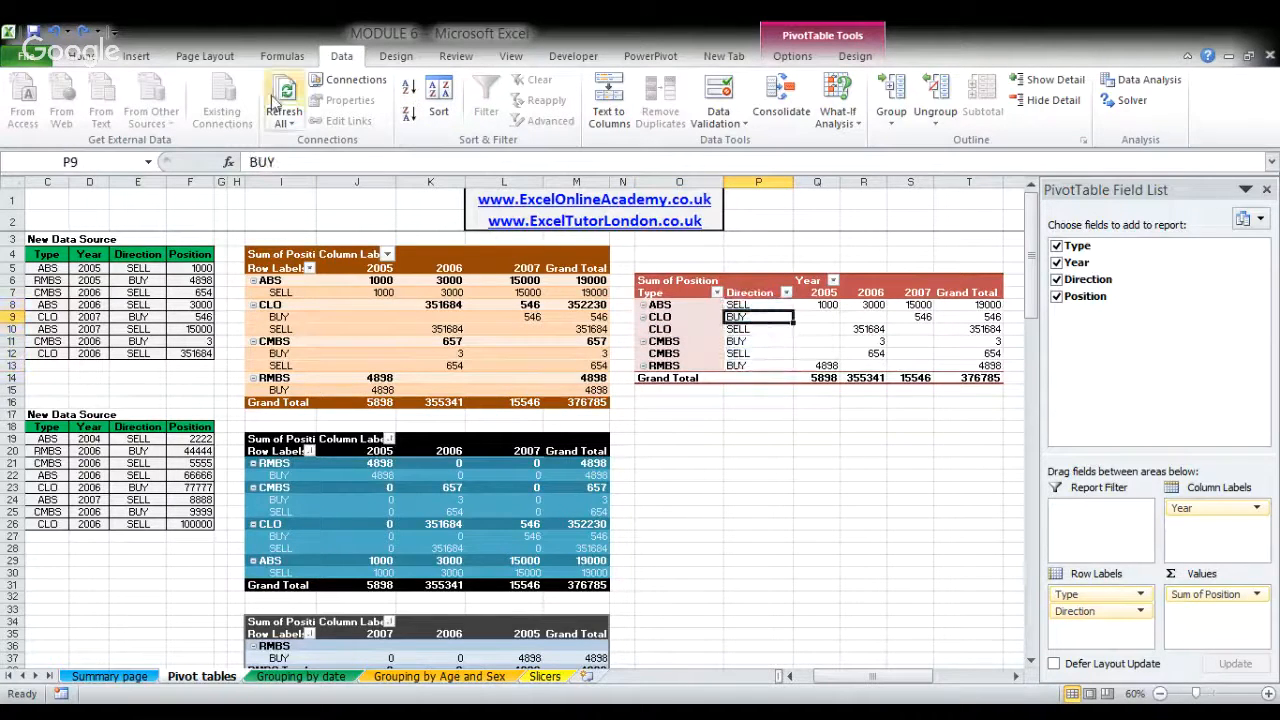
click(413, 120)
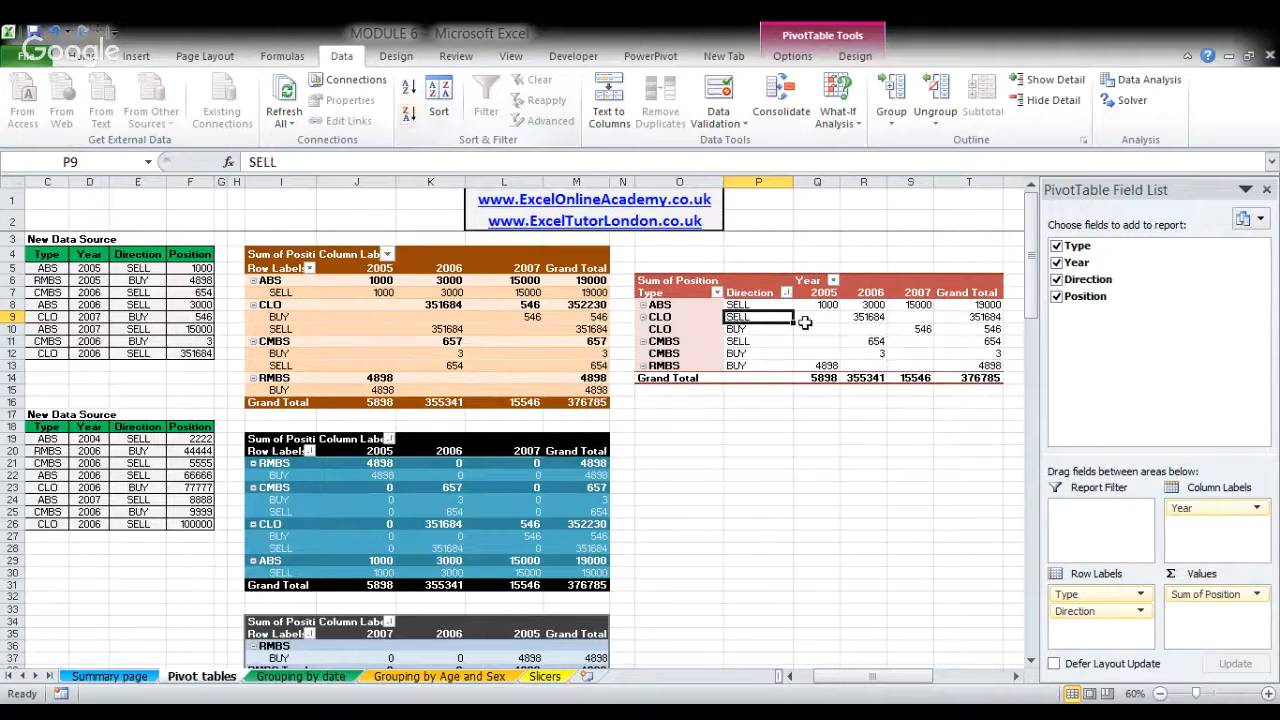
- Sort the red pivot table's 2006 values within each Type group from smallest to largest
click(871, 316)
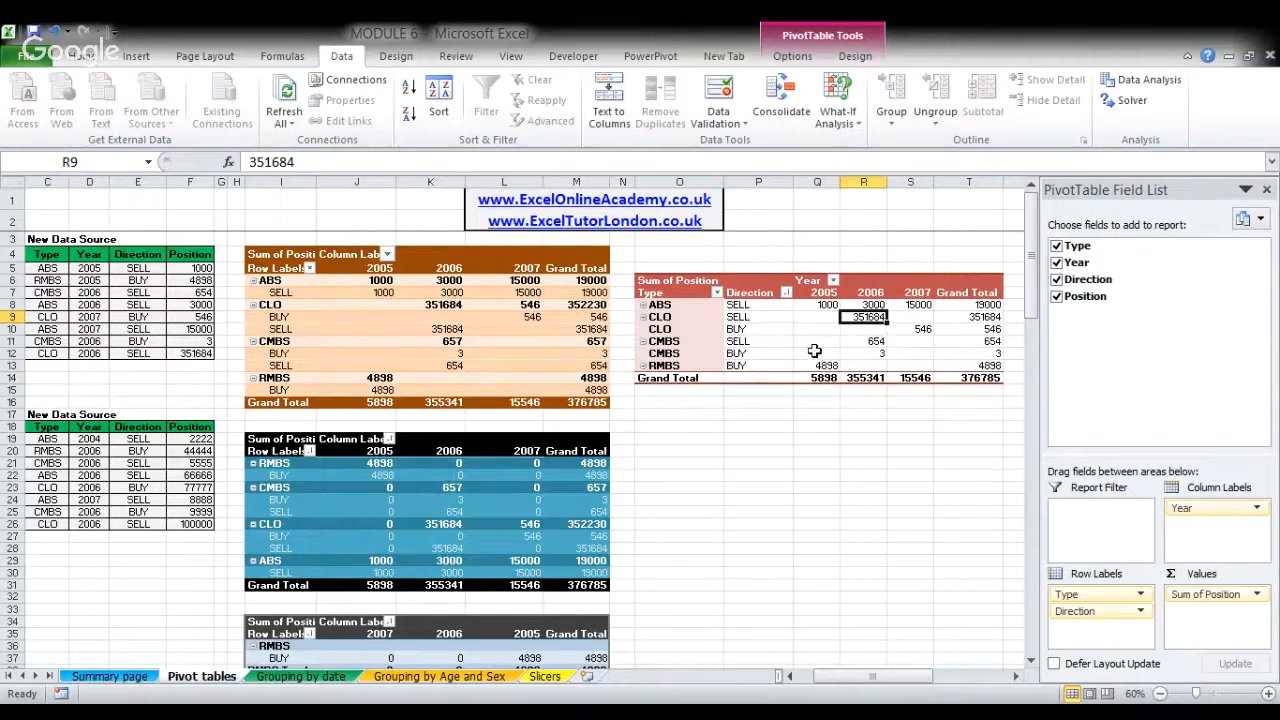
click(872, 341)
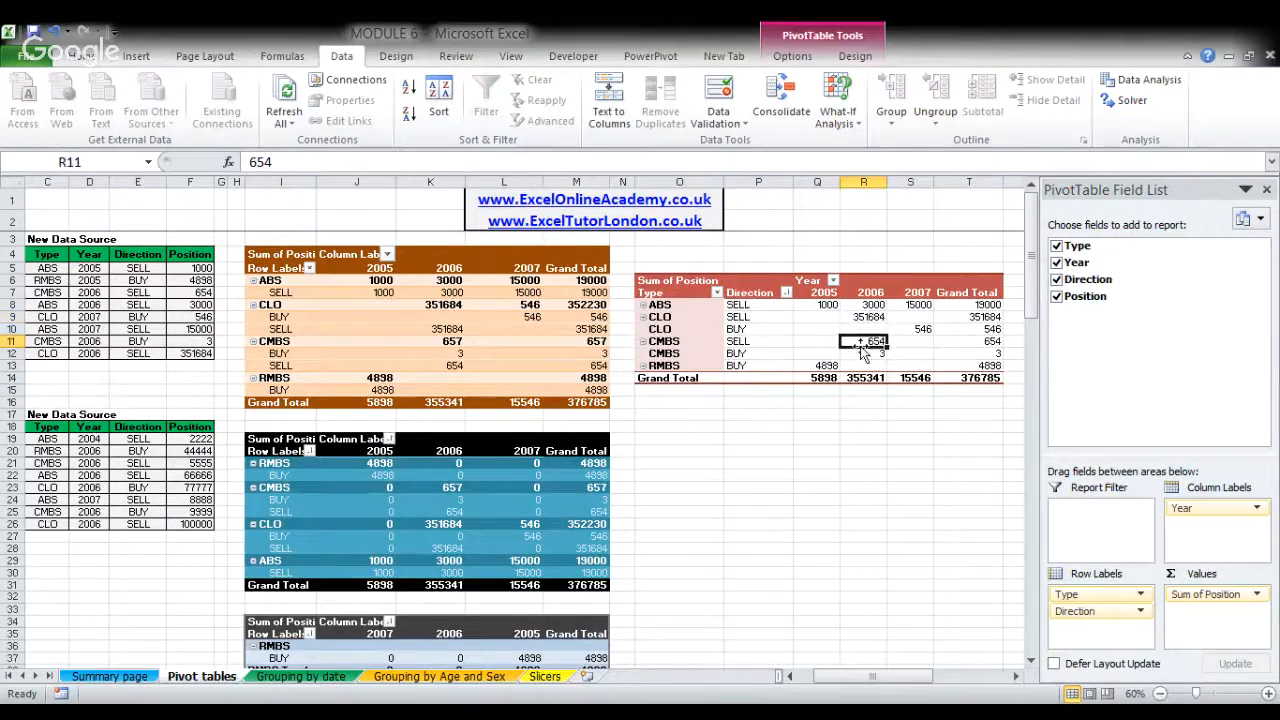
click(410, 90)
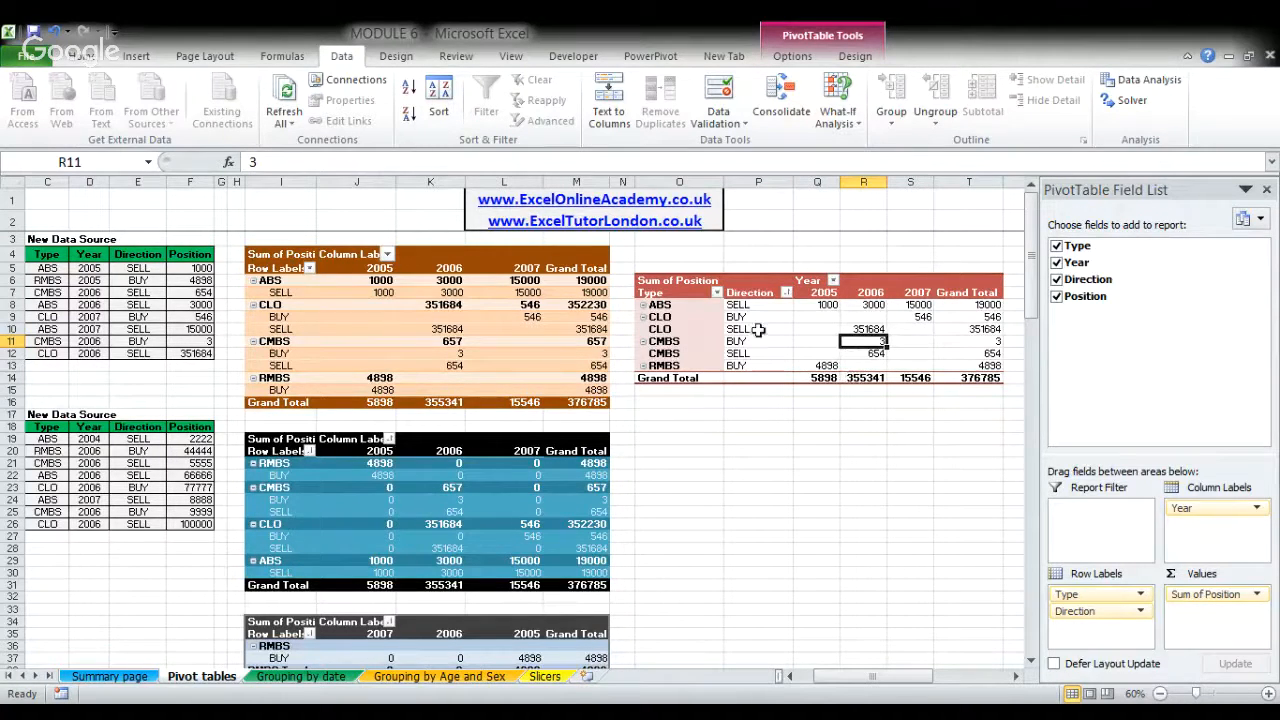
- Sort the red pivot table's Type labels from Z to A and its Year columns in descending order
click(676, 316)
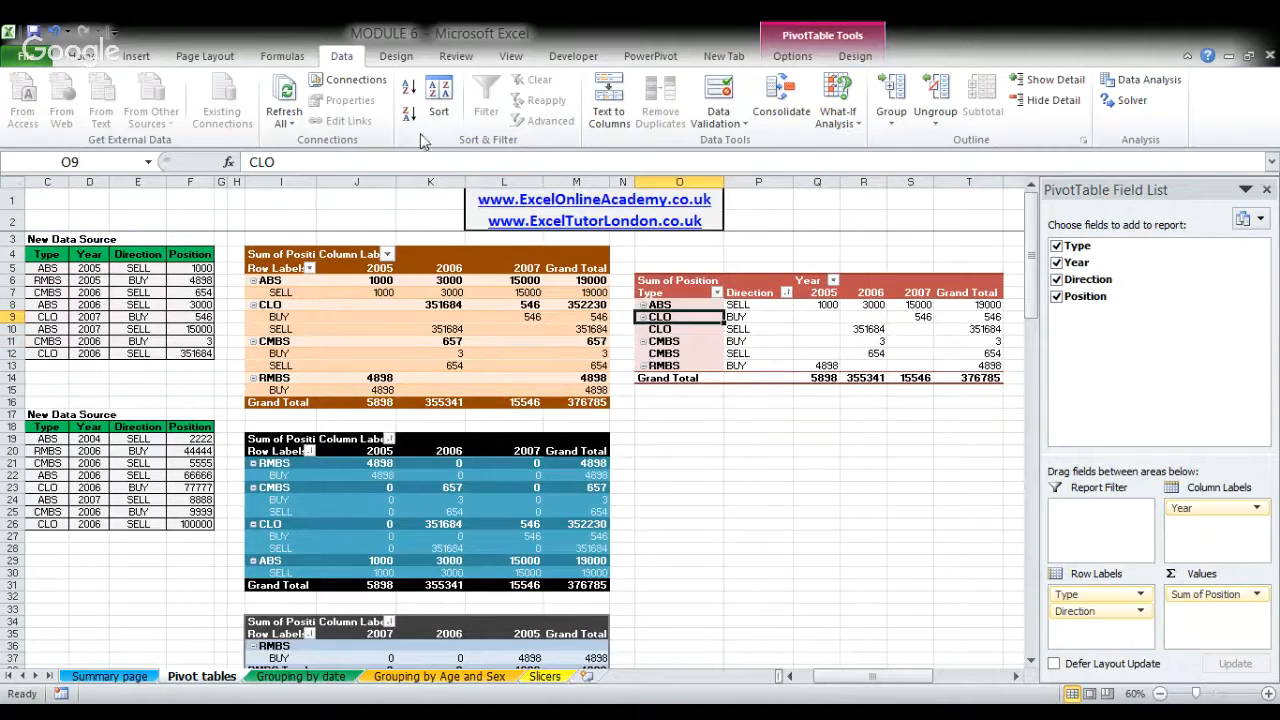
click(409, 116)
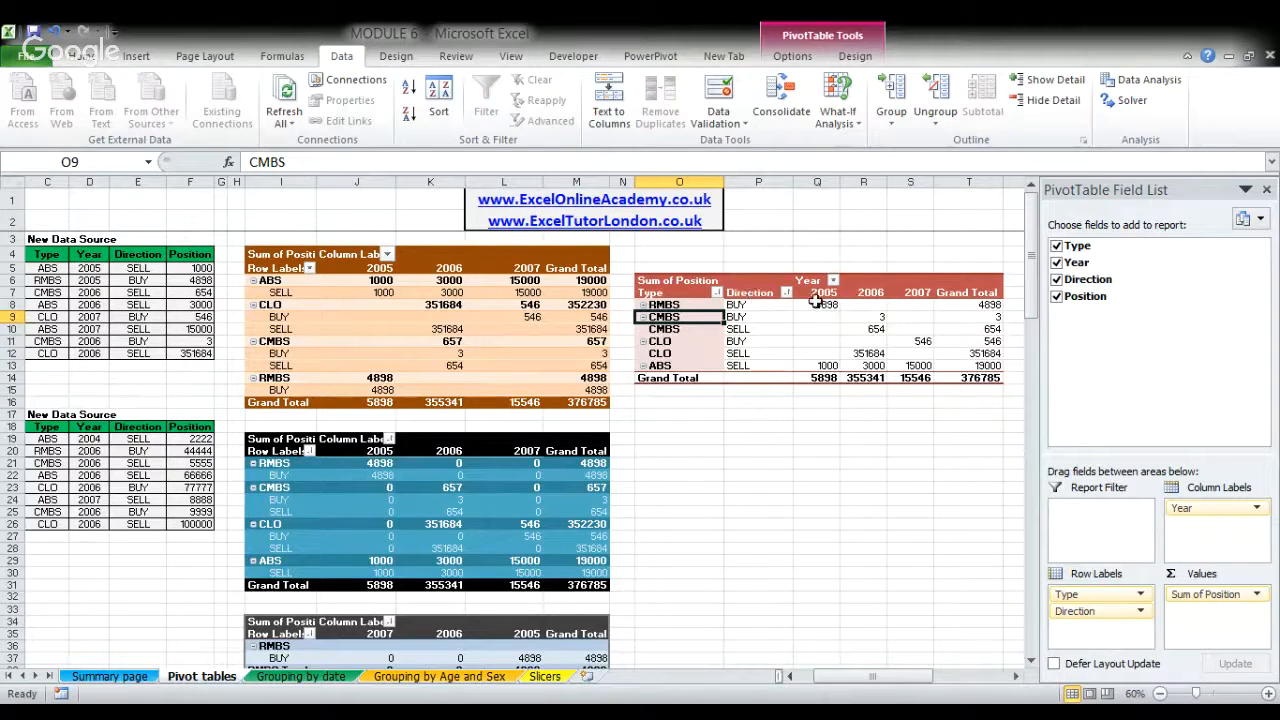
click(872, 292)
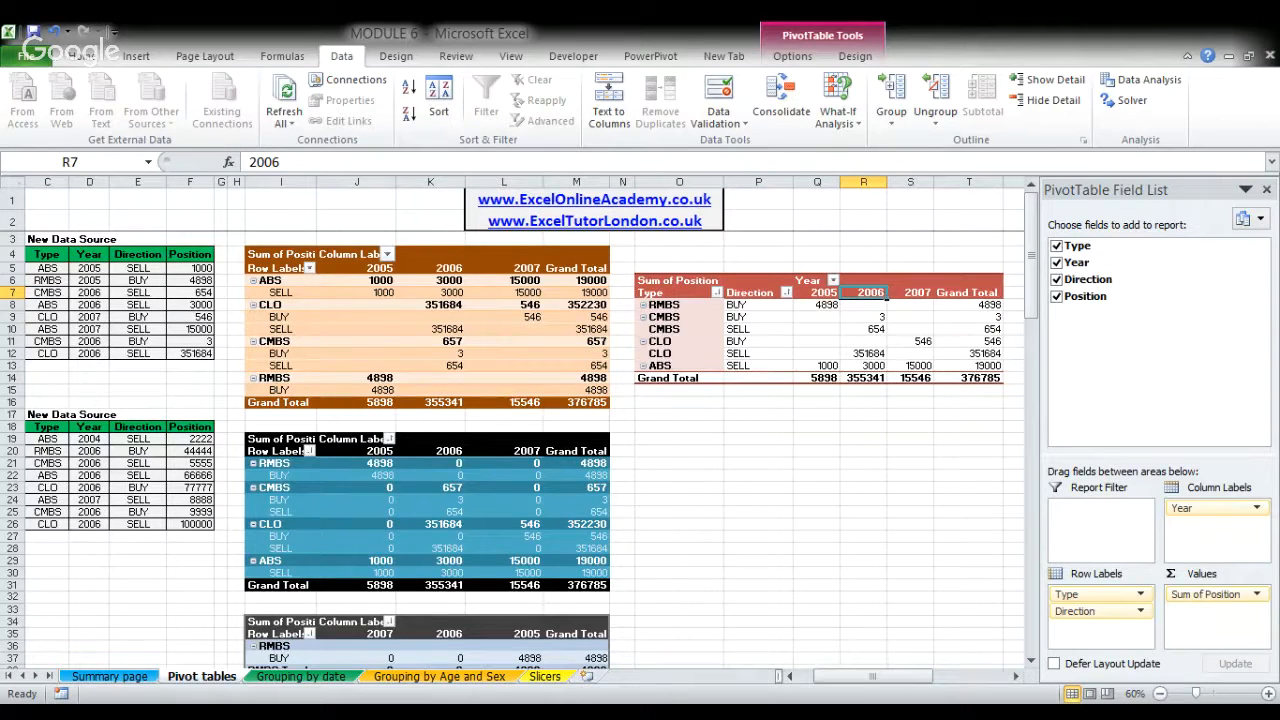
click(864, 313)
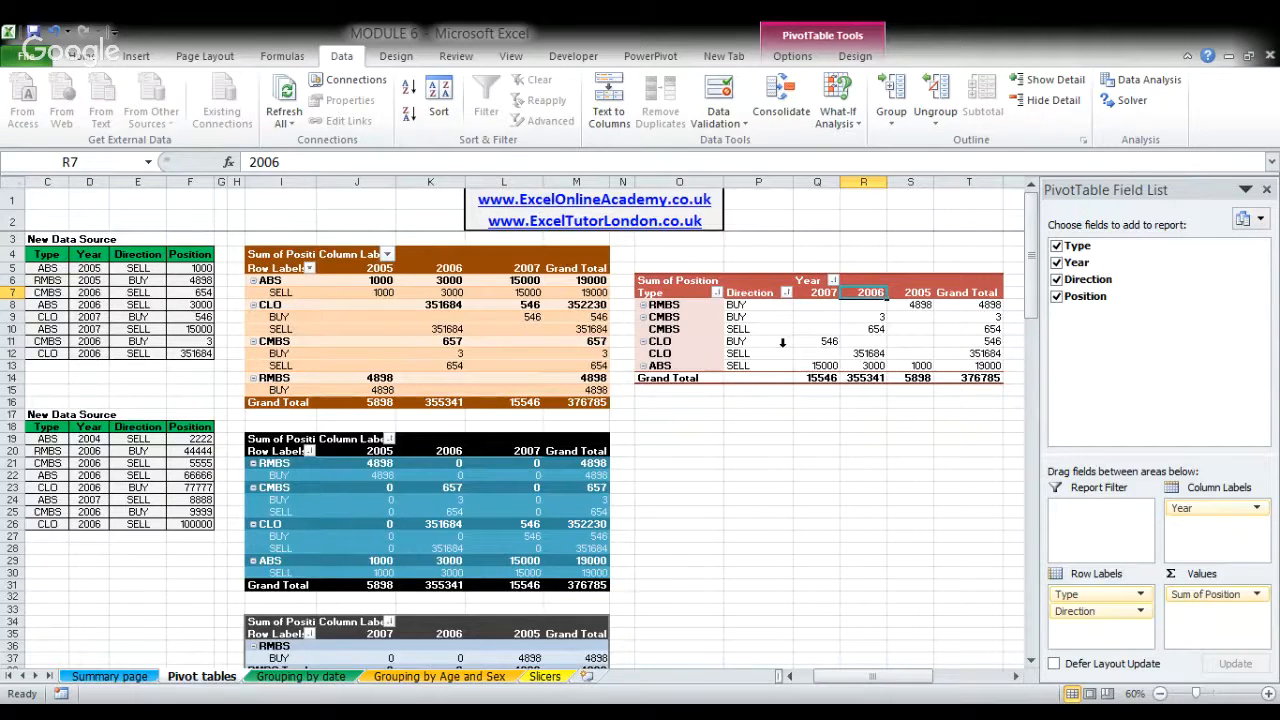
- Show subtotals at the bottom of each Type group, and try grand totals for columns only before undoing that change
click(724, 319)
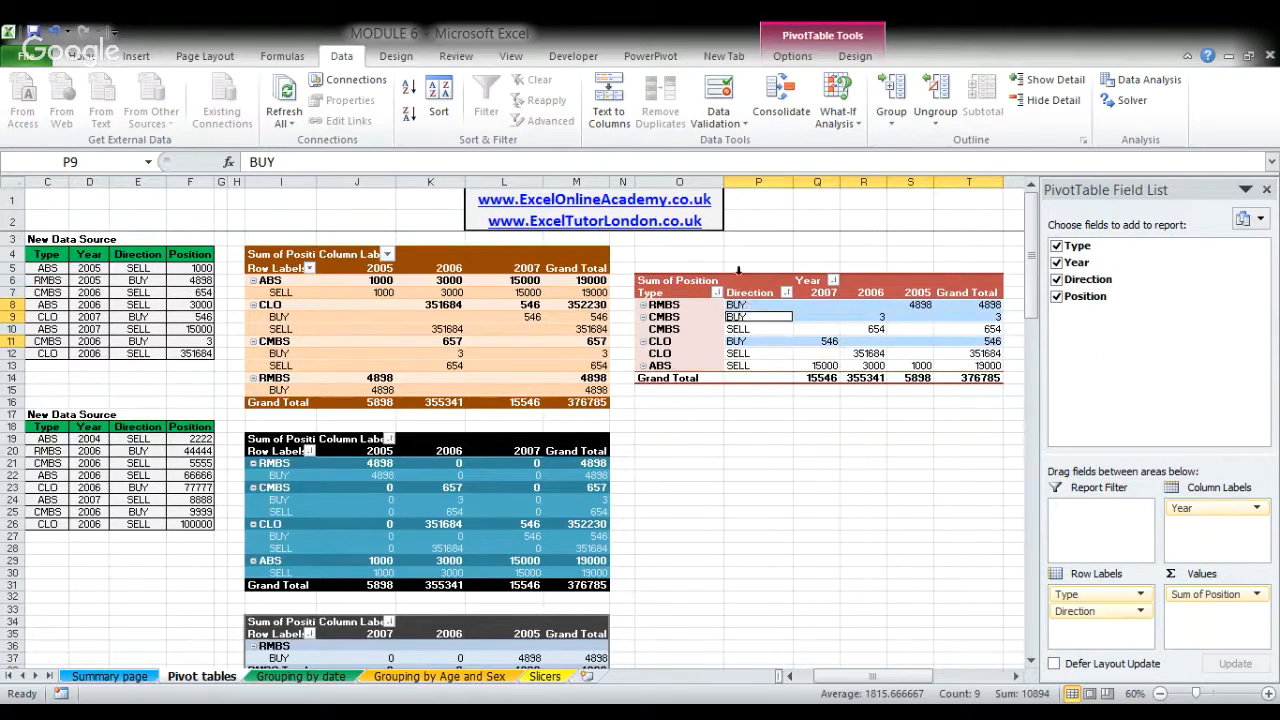
click(780, 329)
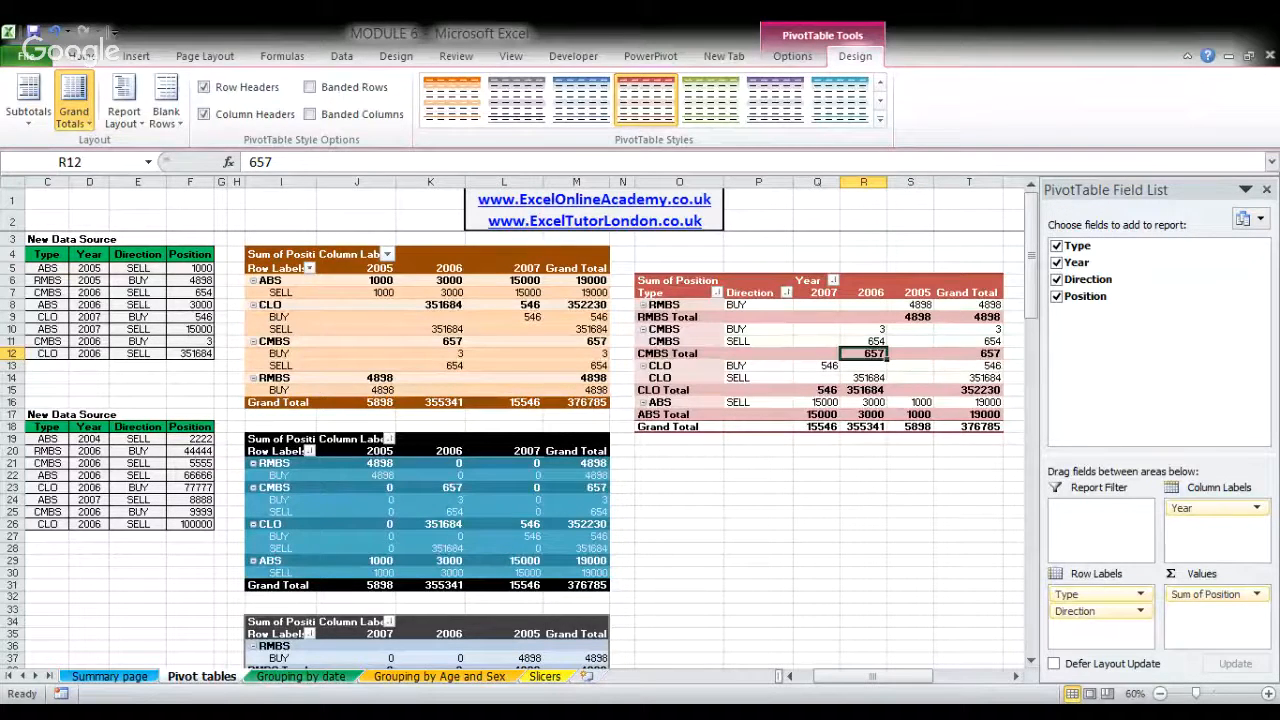
click(202, 272)
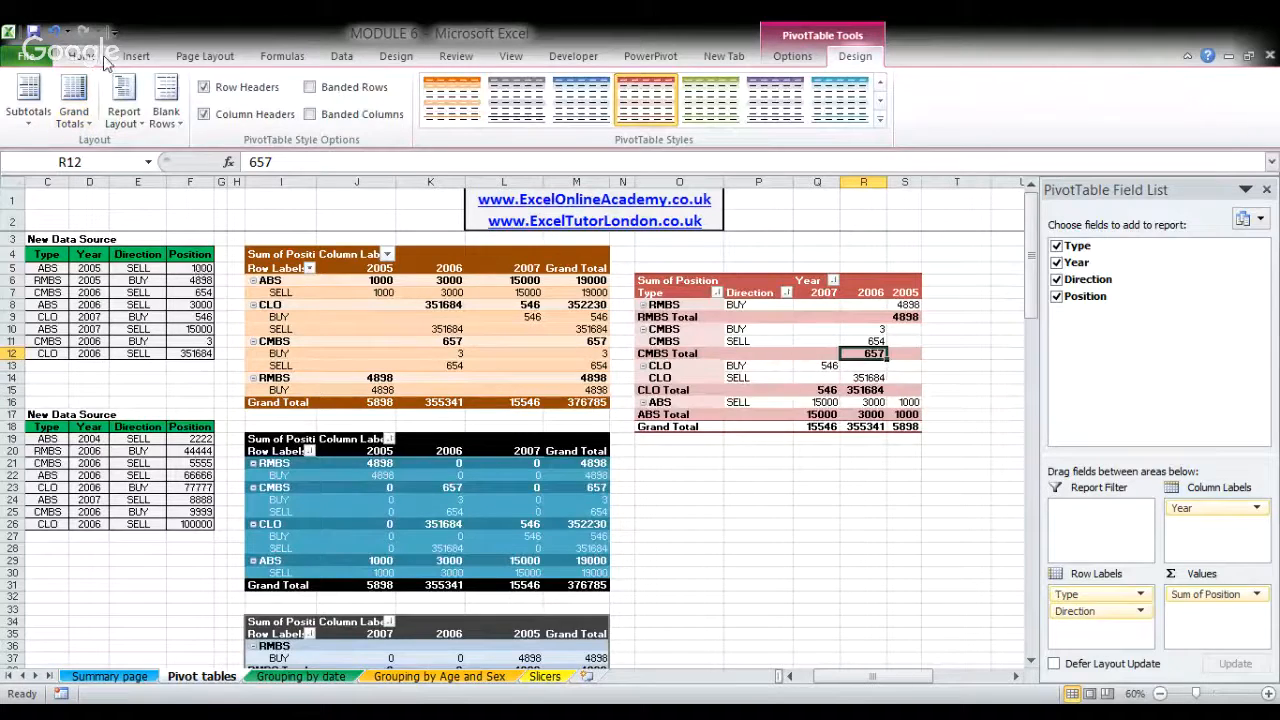
key(ctrl+z)
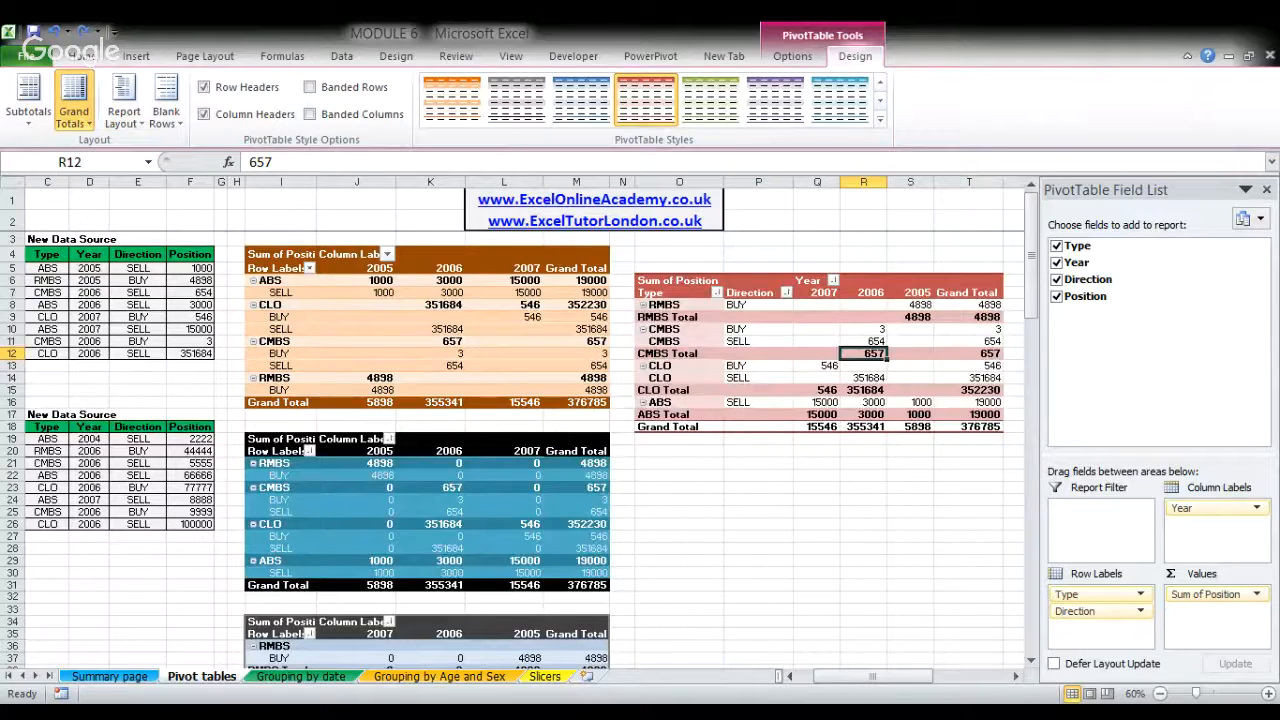
- Try grand totals for rows only in the red pivot table, and compare the ABS SELL yearly values with their row total
click(135, 224)
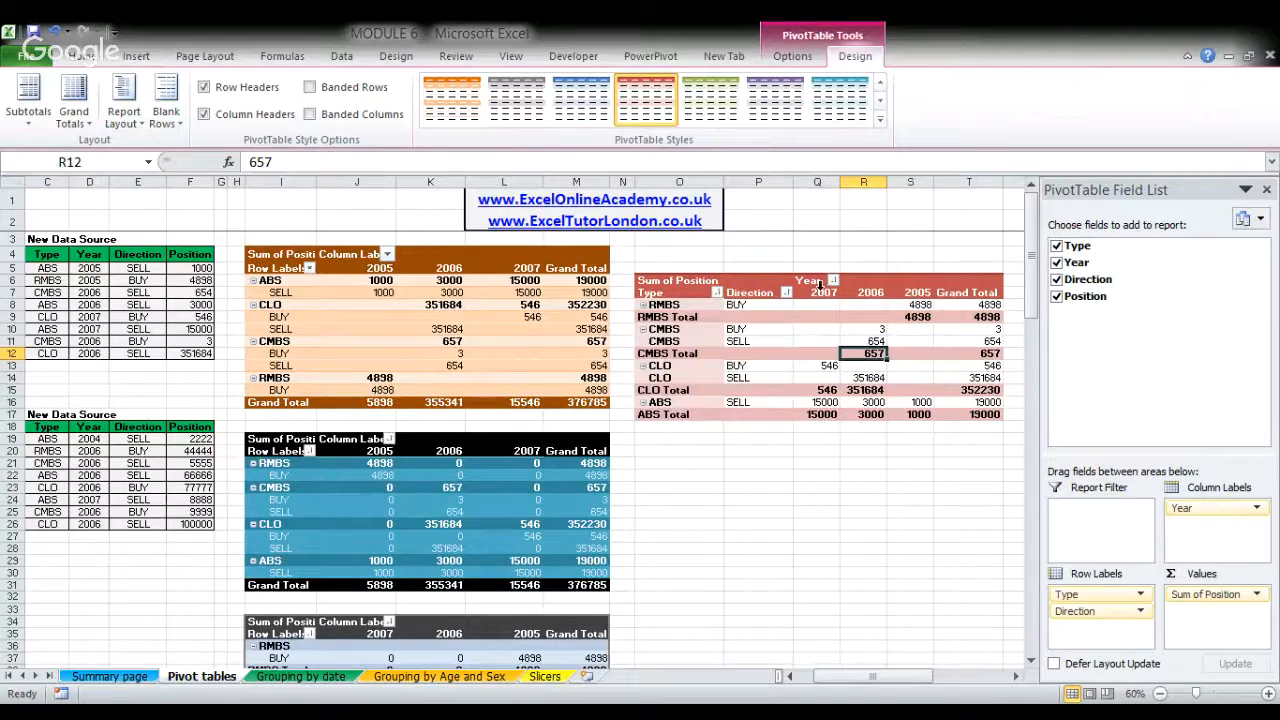
drag(815, 401, 922, 402)
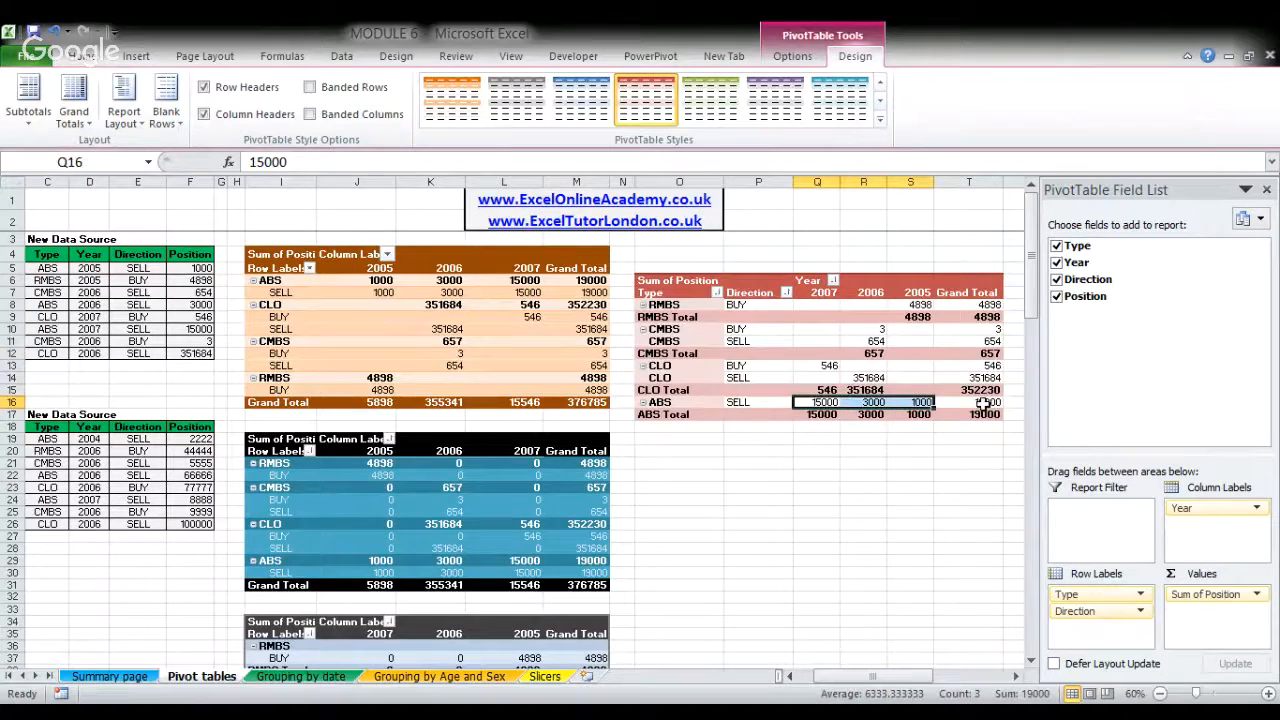
click(985, 403)
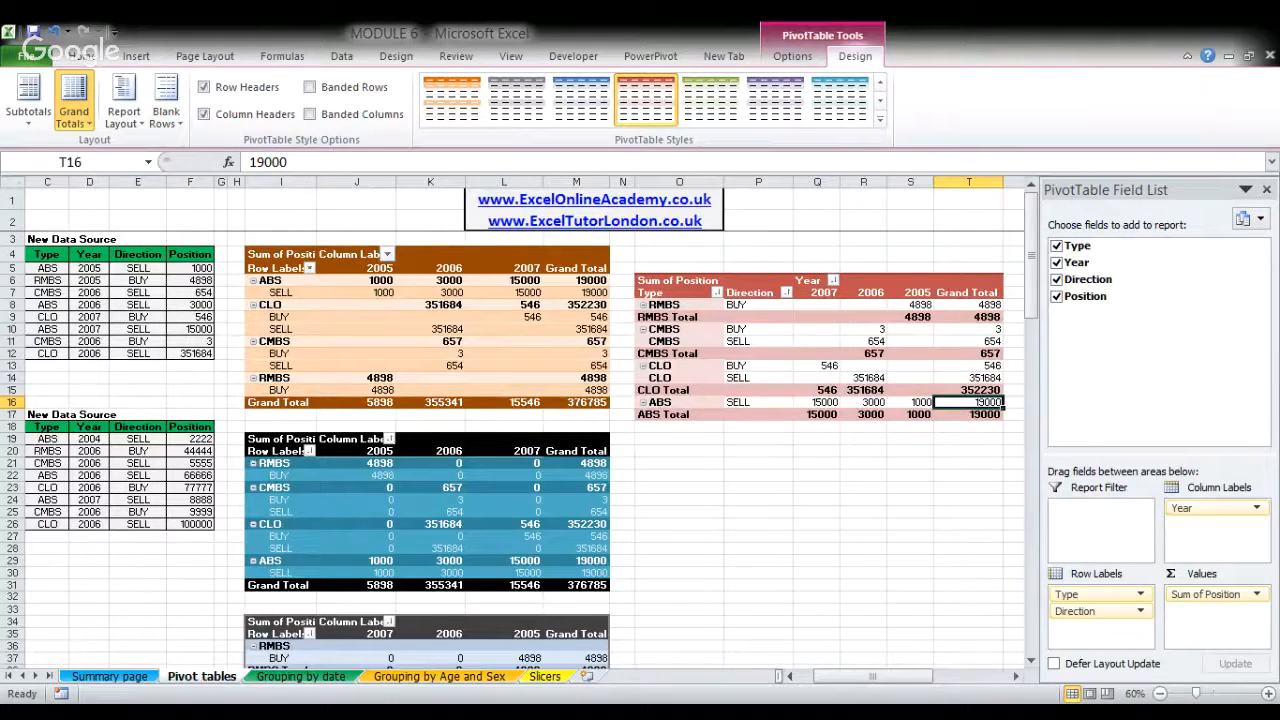
- Try grand totals for columns only in the red pivot table, and restore them for both rows and columns
click(73, 100)
click(160, 280)
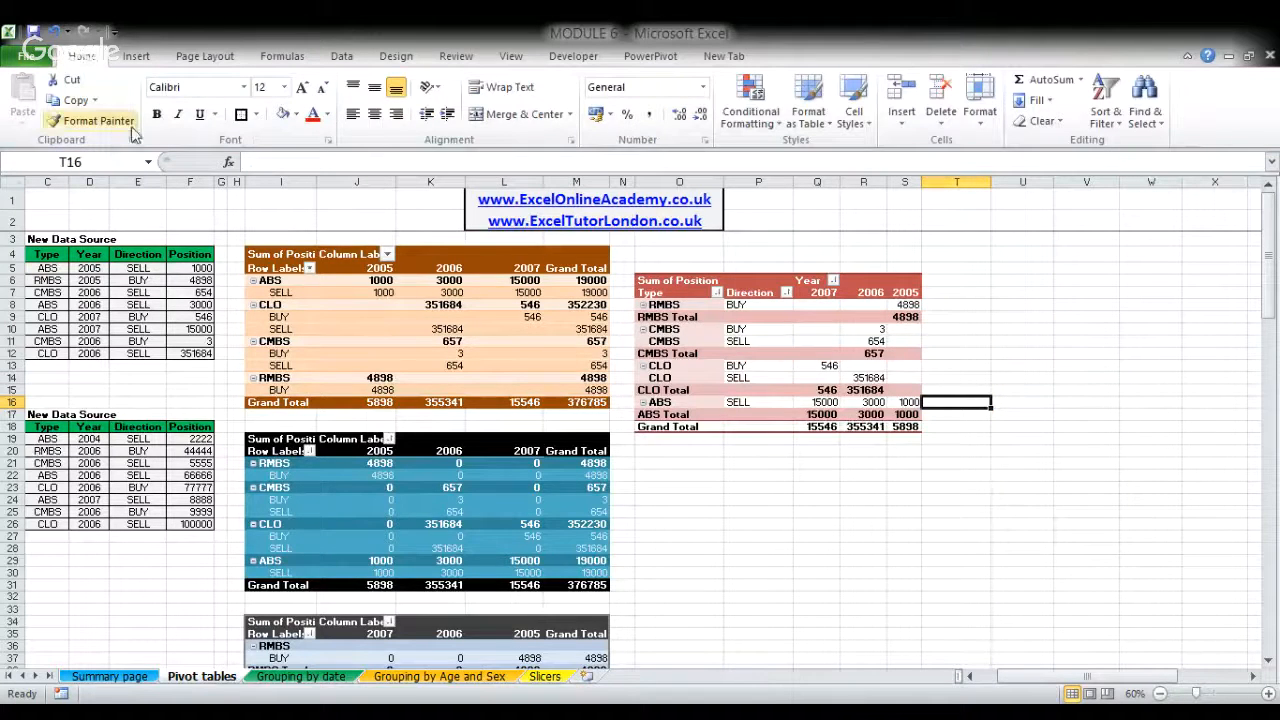
click(760, 329)
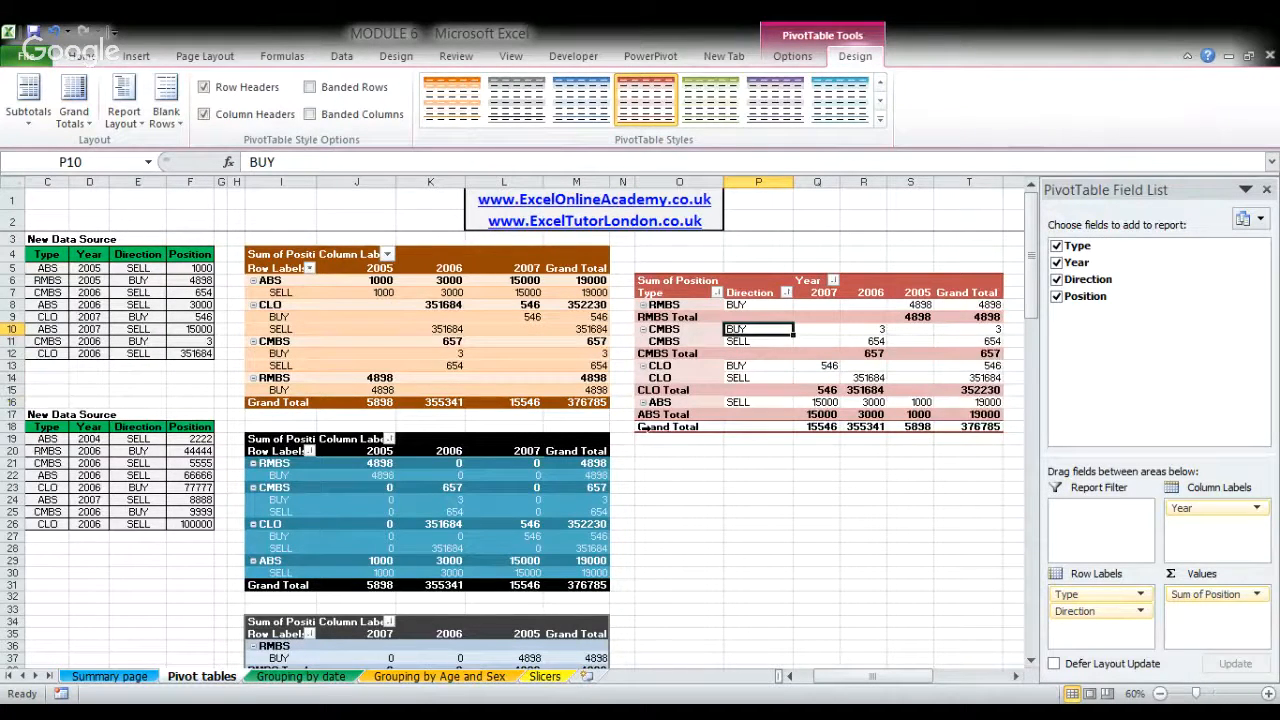
- Set the red pivot table to show 0 in its empty value cells, as in the blue pivot table
drag(865, 677, 857, 677)
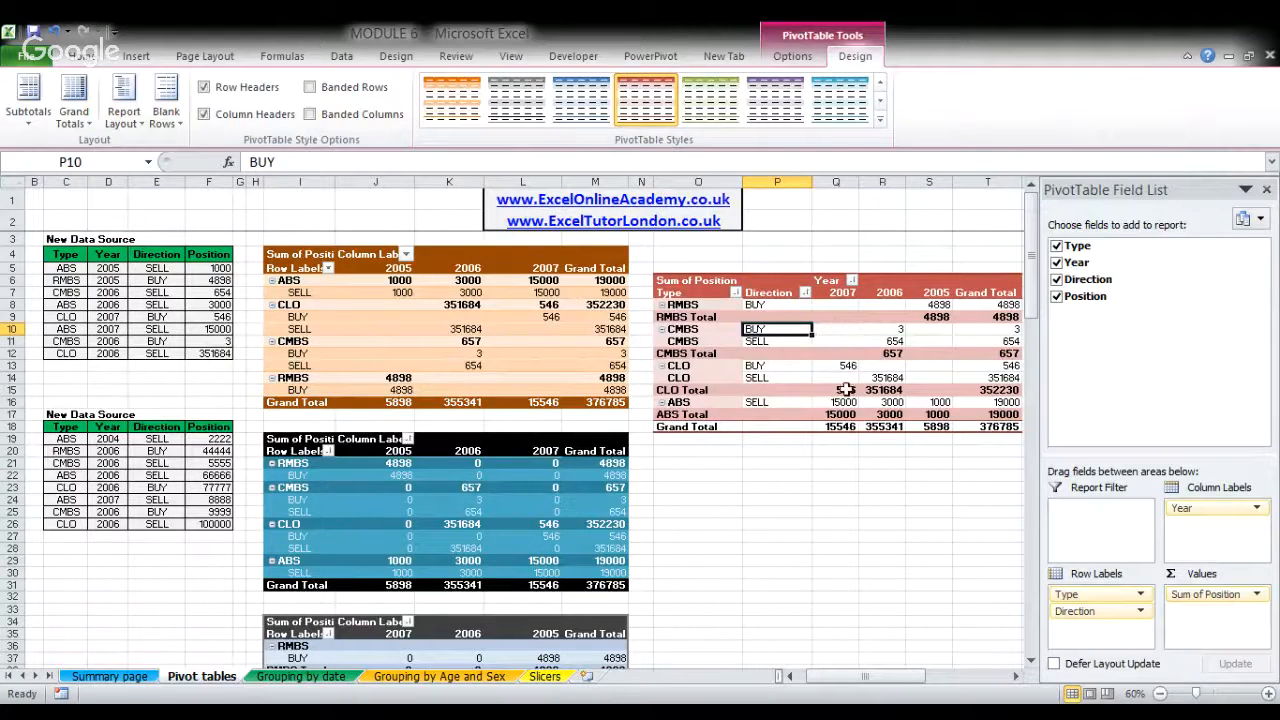
click(881, 330)
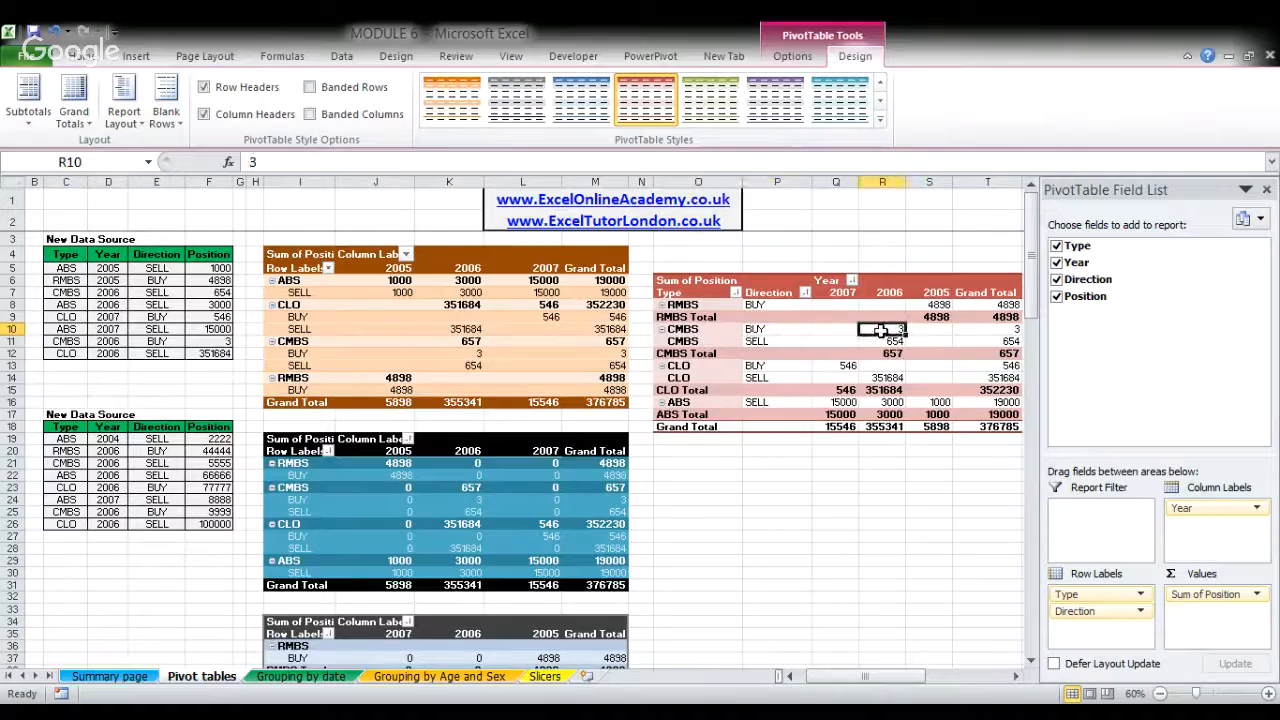
click(821, 330)
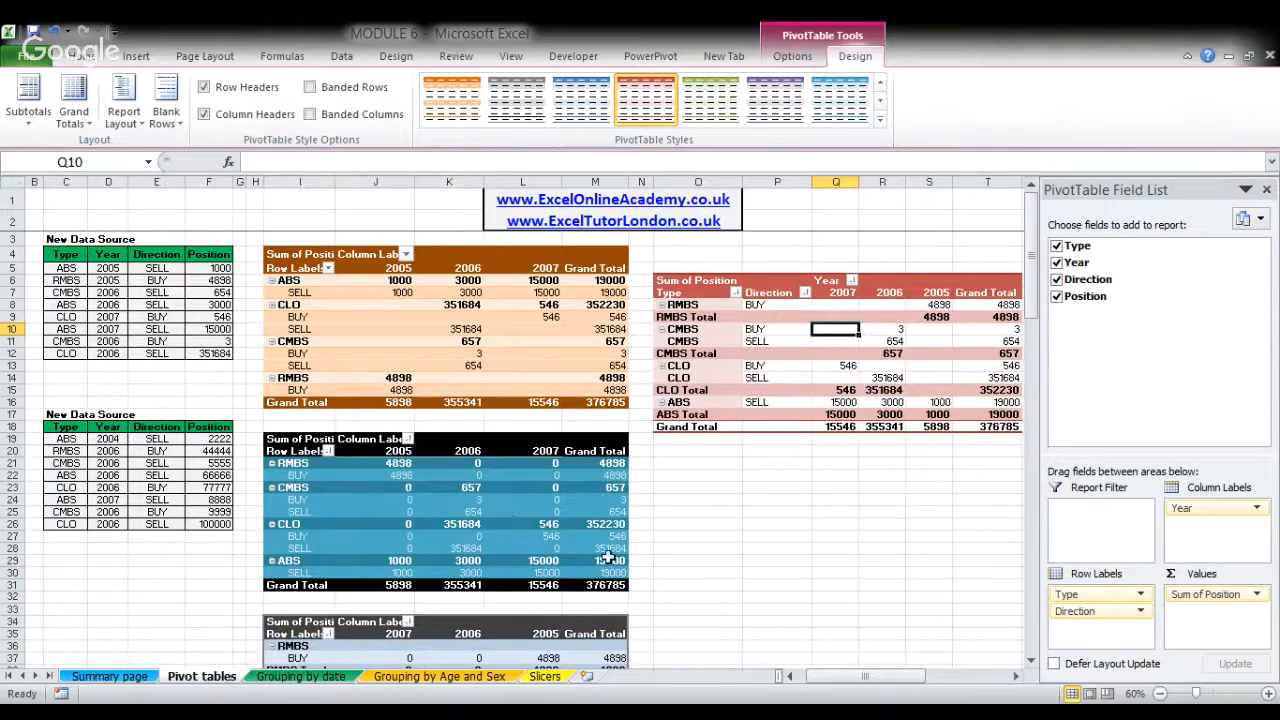
drag(608, 560, 285, 439)
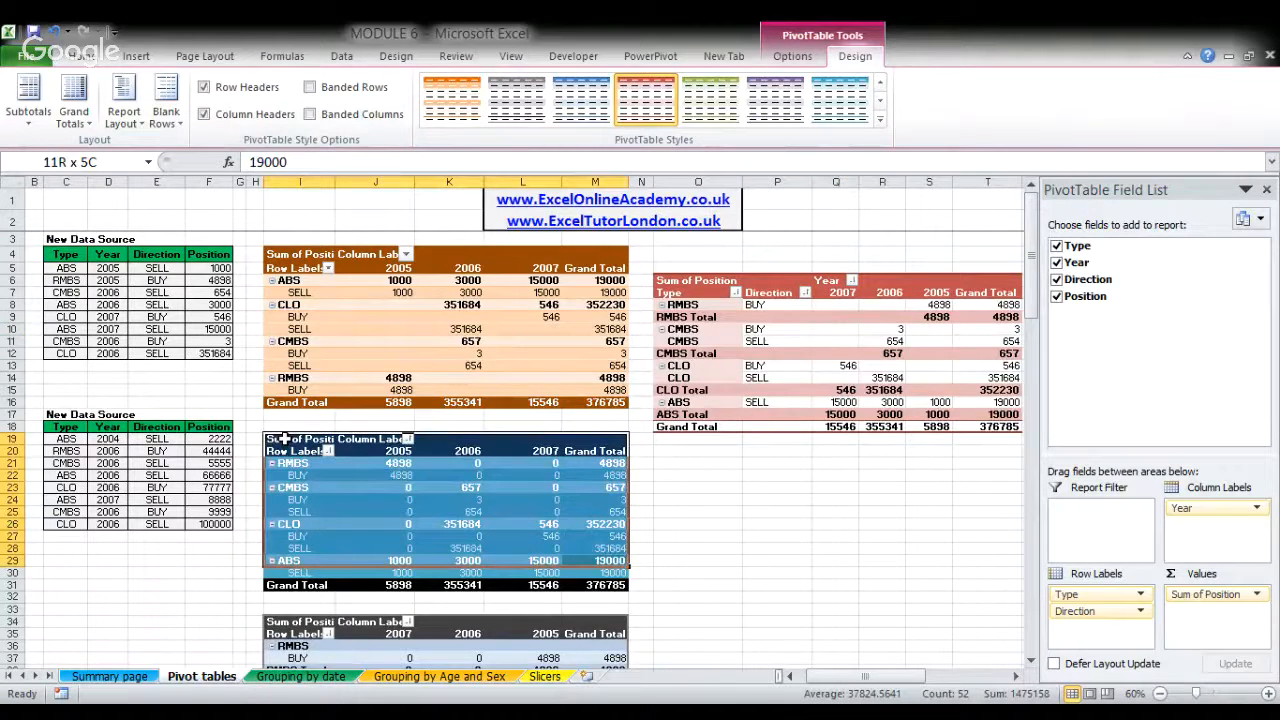
click(826, 329)
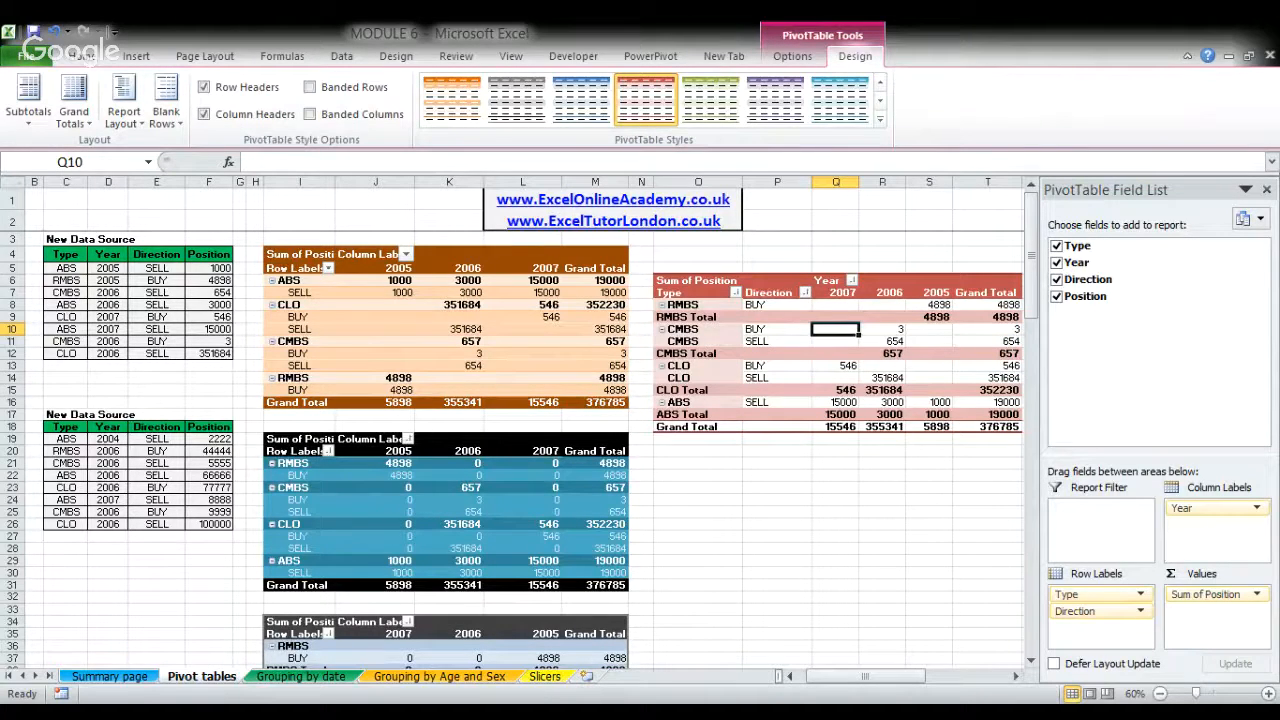
text(0)
key(Return)
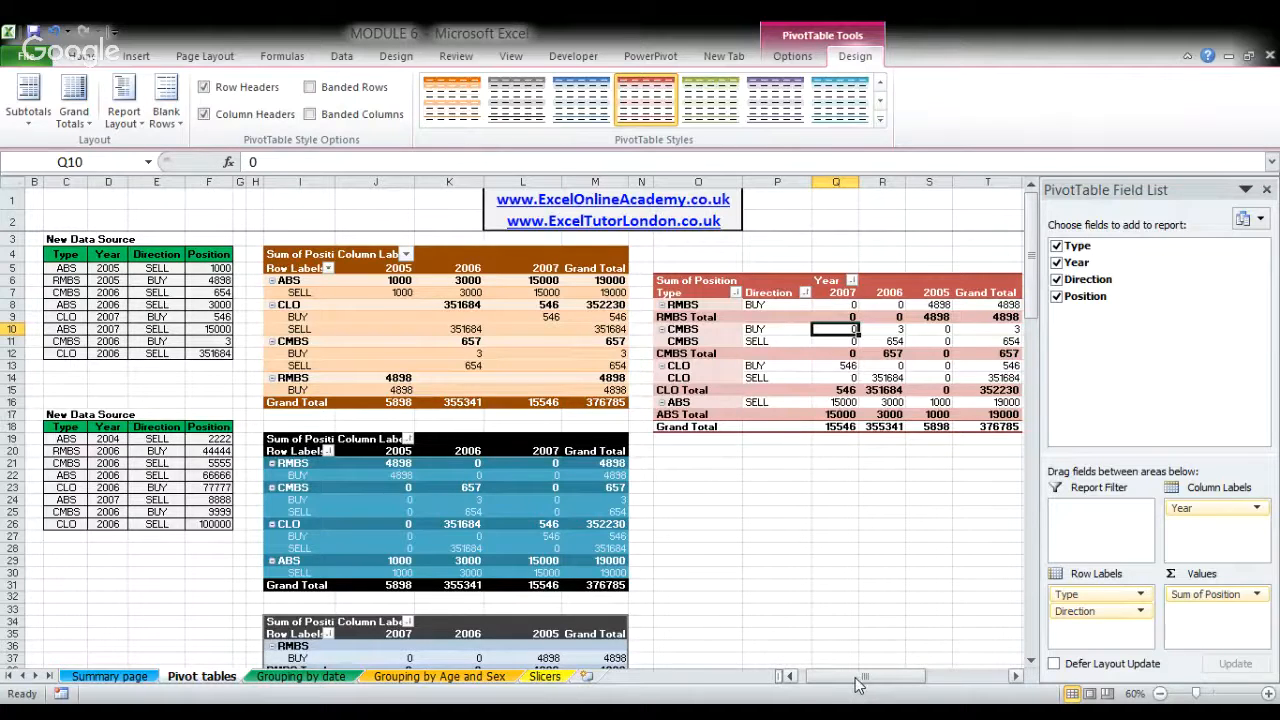
drag(857, 683, 870, 683)
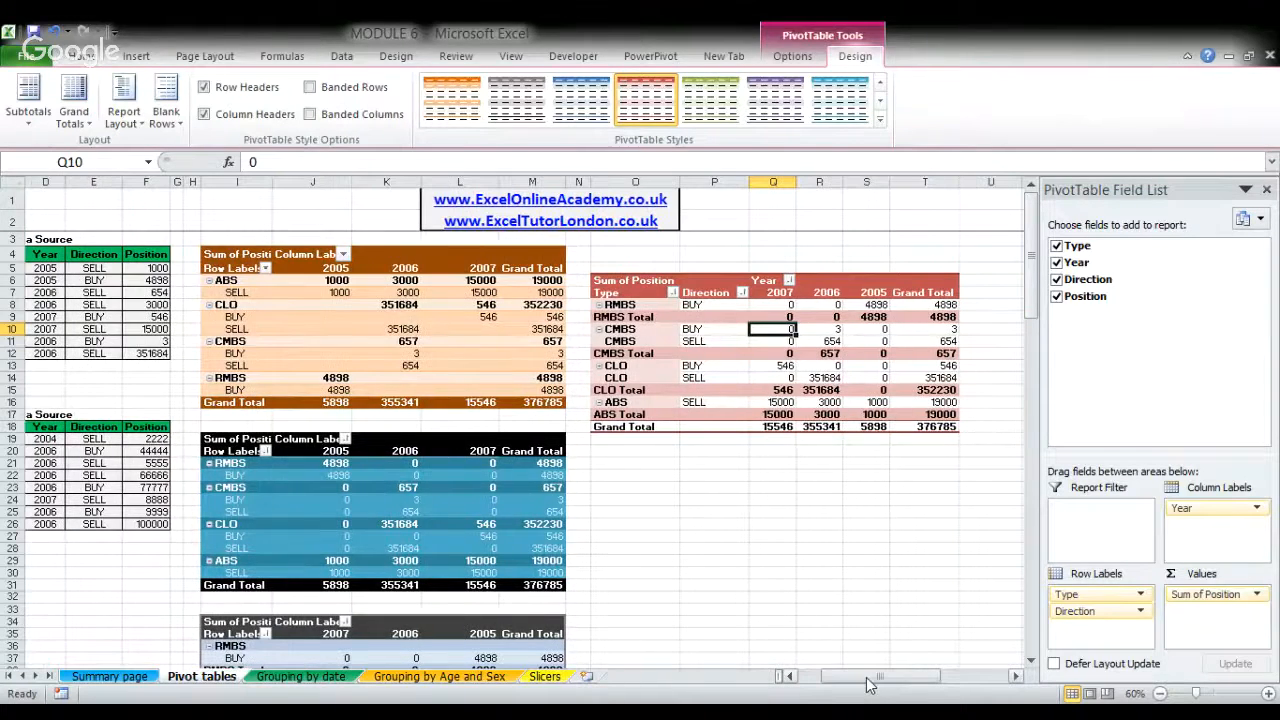
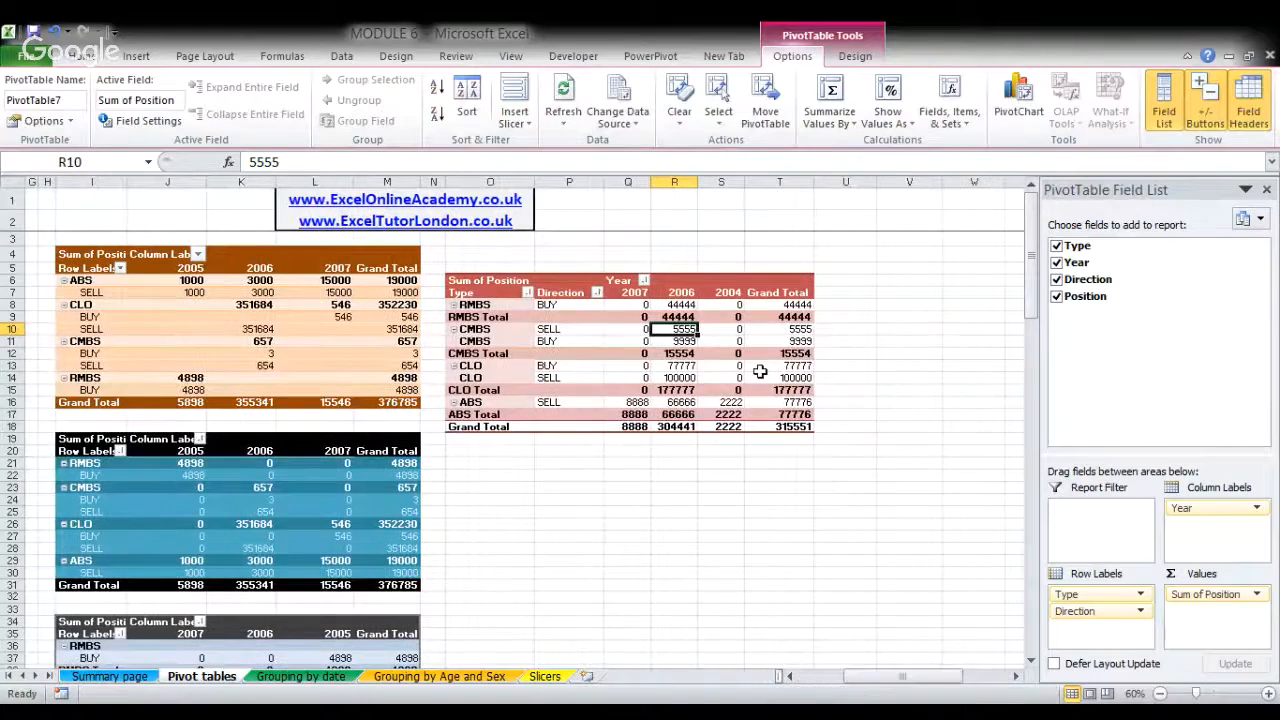
- Compare the overall grand totals of the red and blue pivot tables with their data sources
click(779, 427)
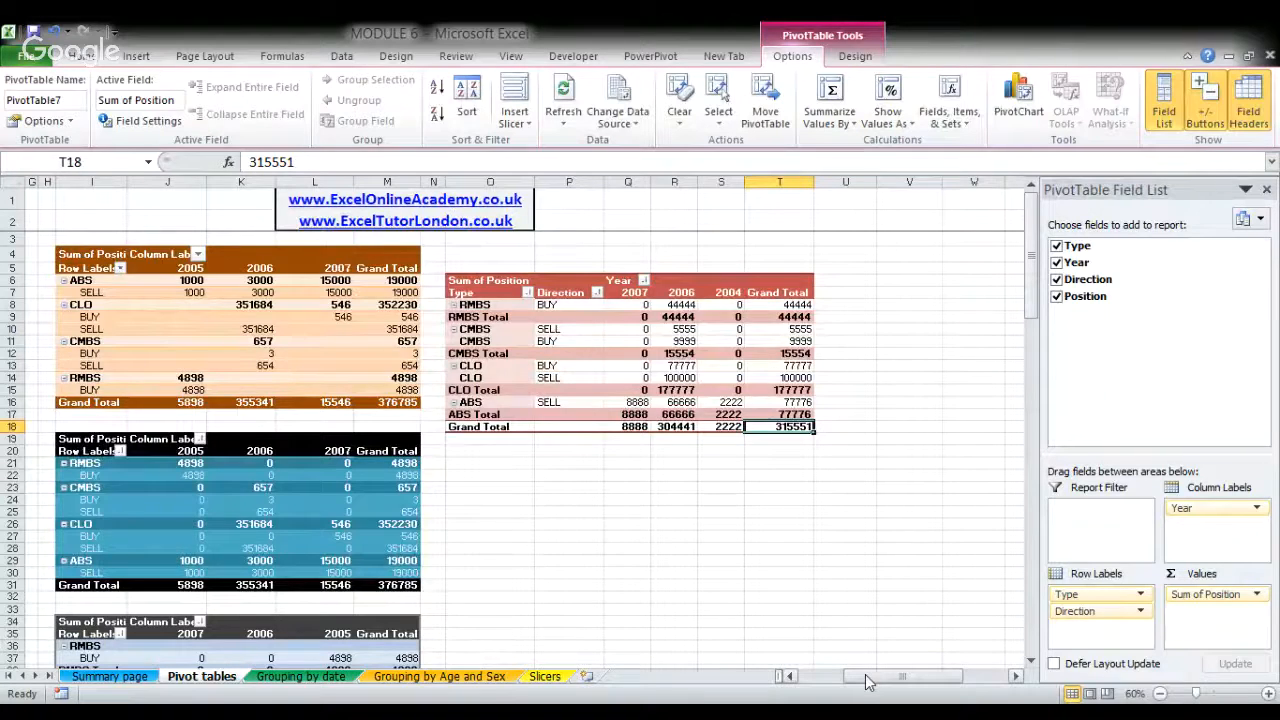
drag(868, 681, 829, 678)
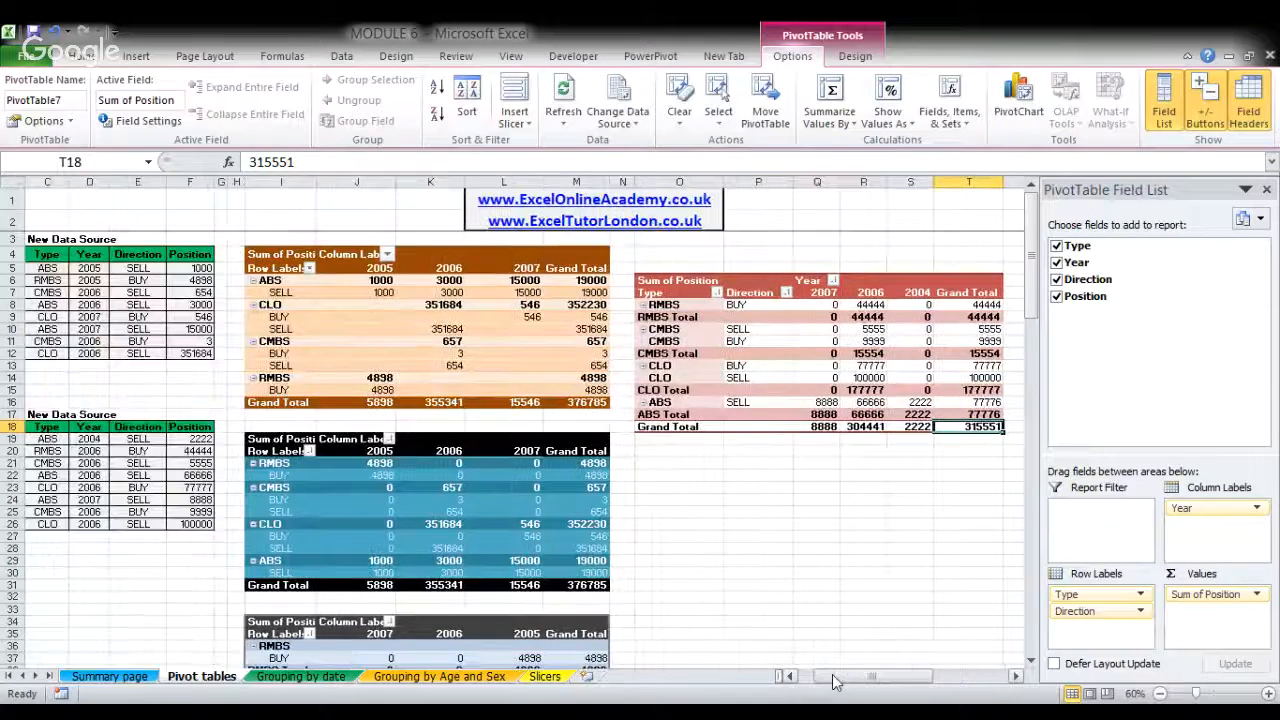
click(580, 586)
drag(872, 677, 932, 677)
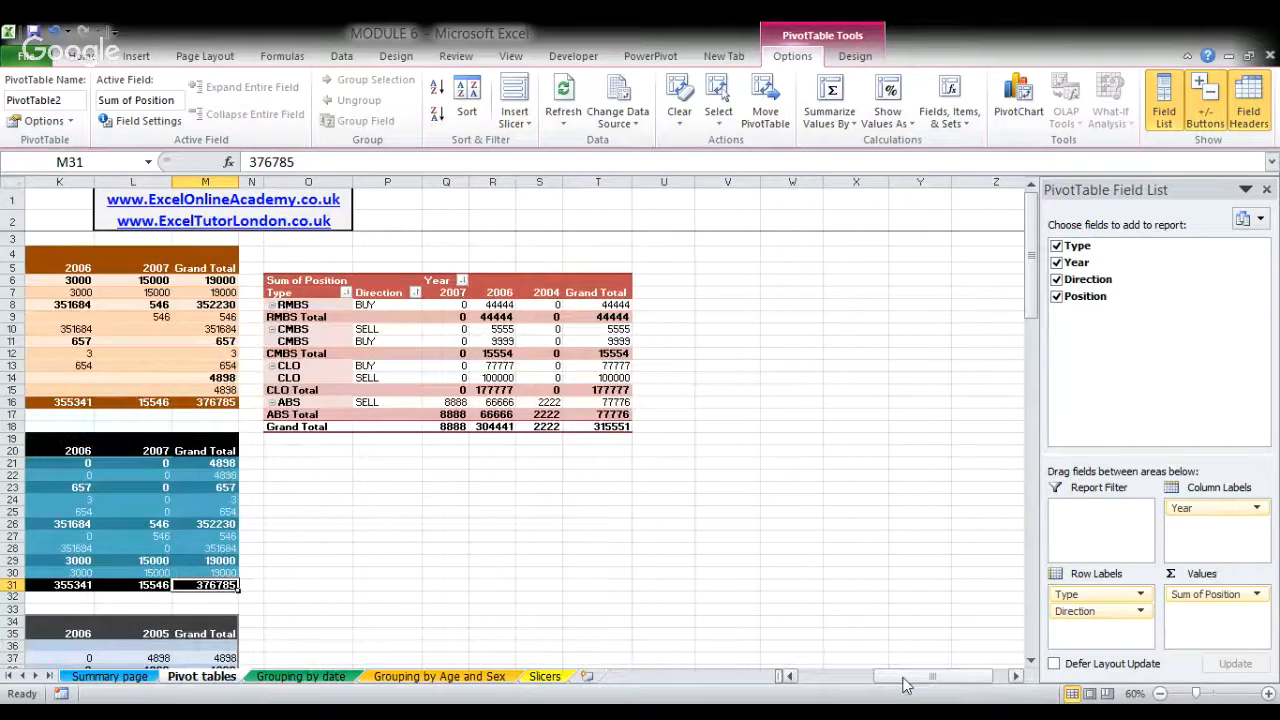
drag(903, 679, 822, 677)
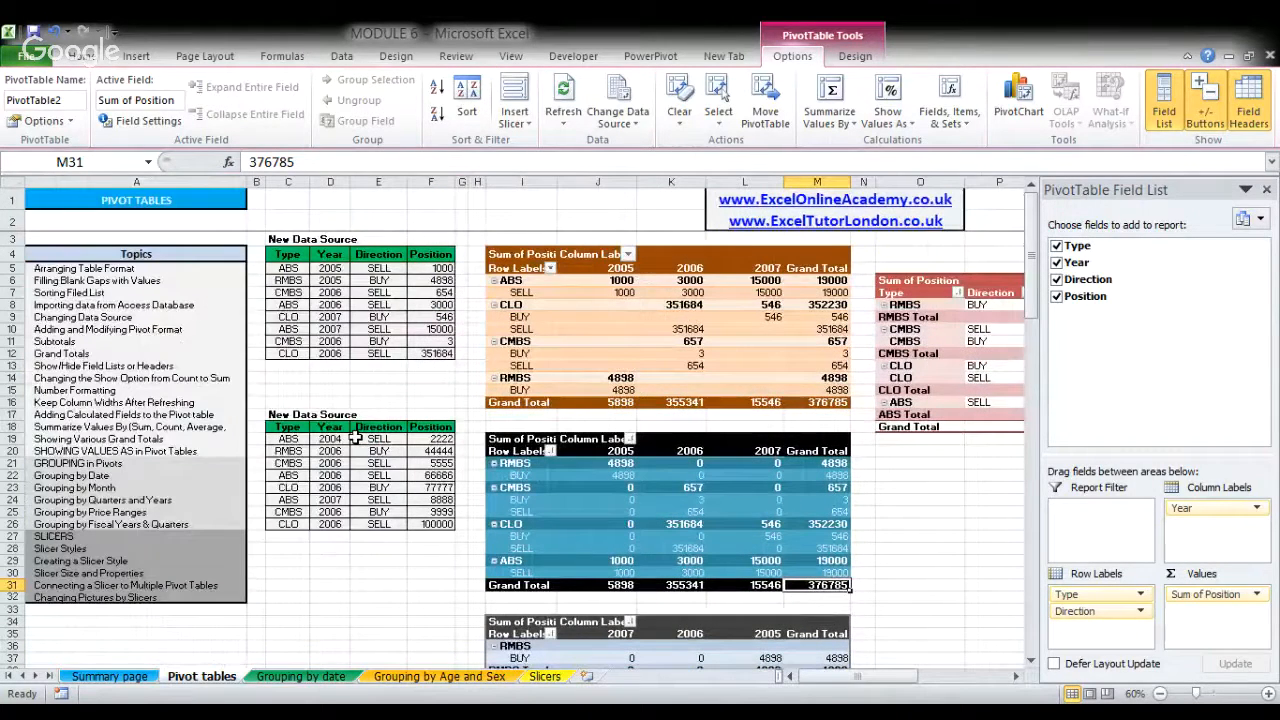
- Select the Position values of both data source tables to check their sums, and return to the red pivot table
drag(430, 439, 430, 524)
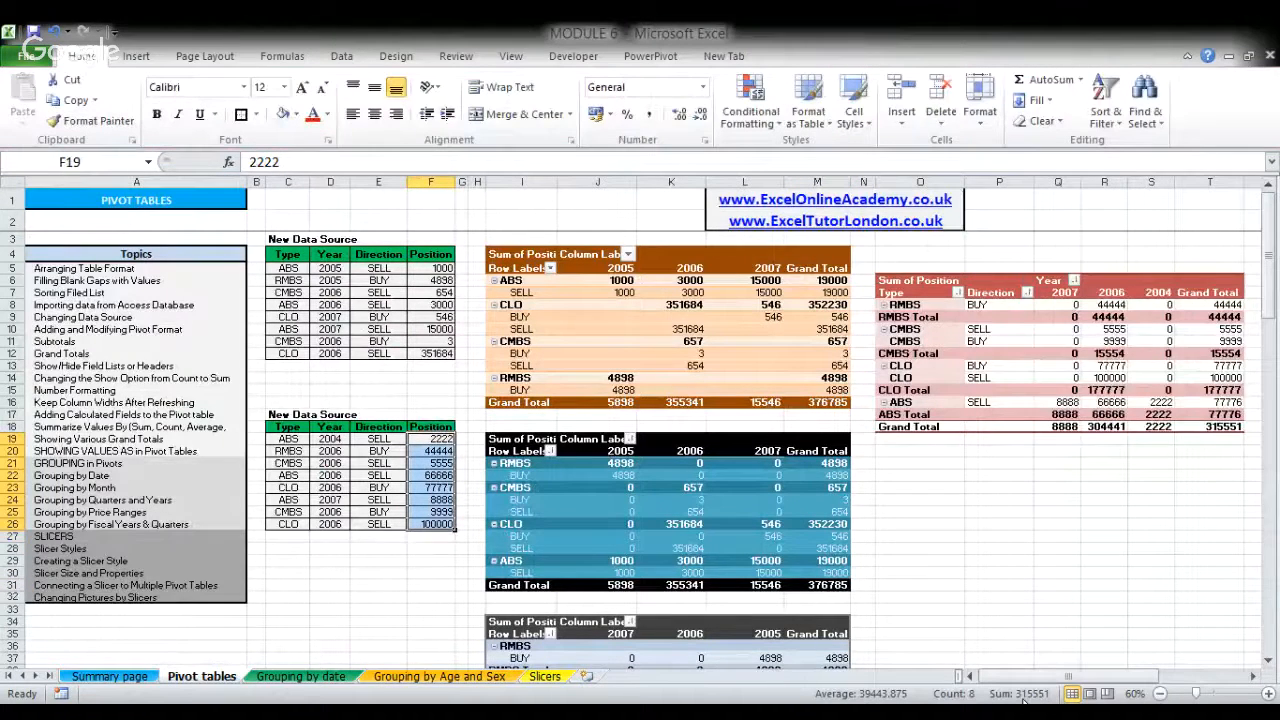
drag(1034, 677, 1064, 677)
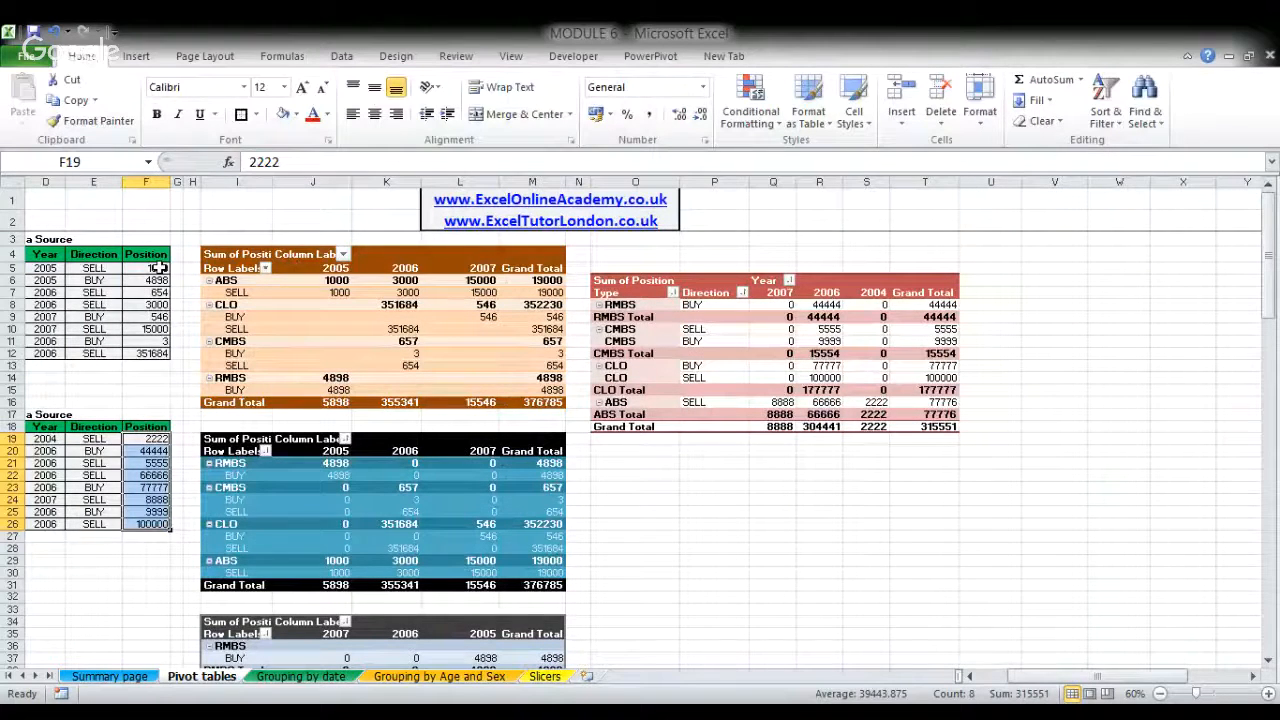
drag(158, 268, 149, 350)
click(765, 331)
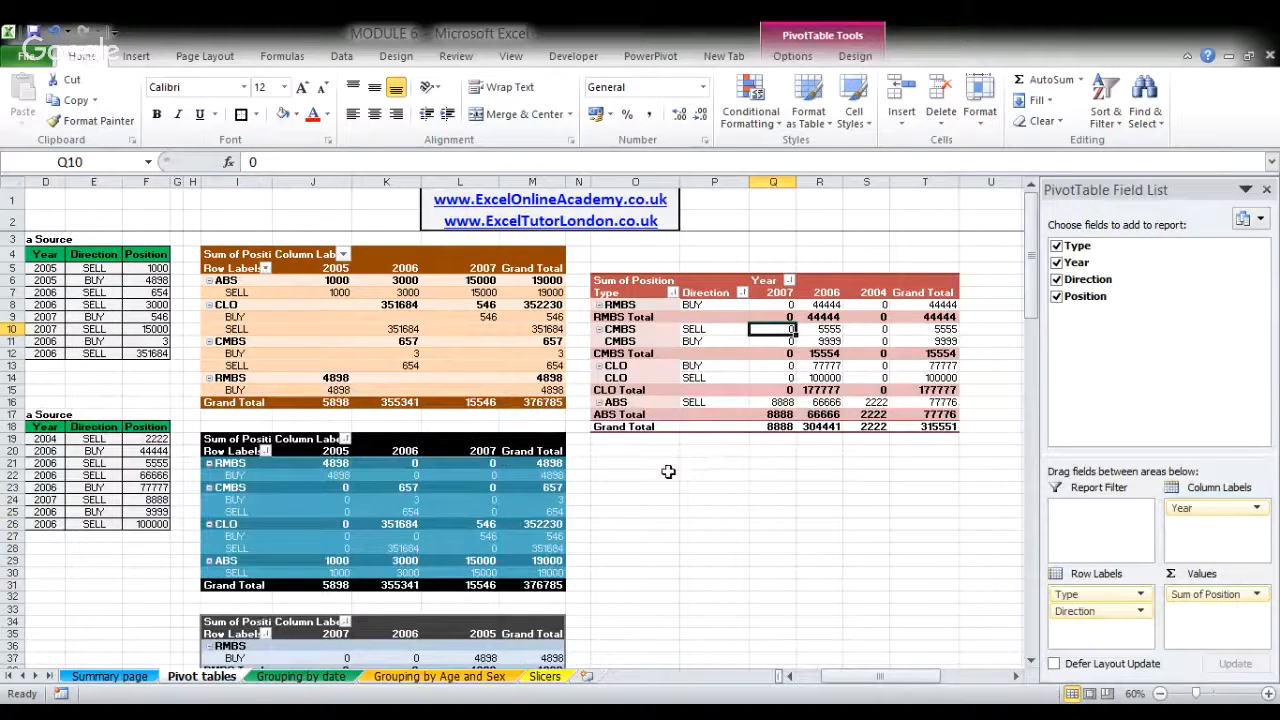
- On the Summary page sheet, filter the dashboard by country through Hungary, Italy, Romania, Greece and Hungary again, ending with Poland
click(99, 678)
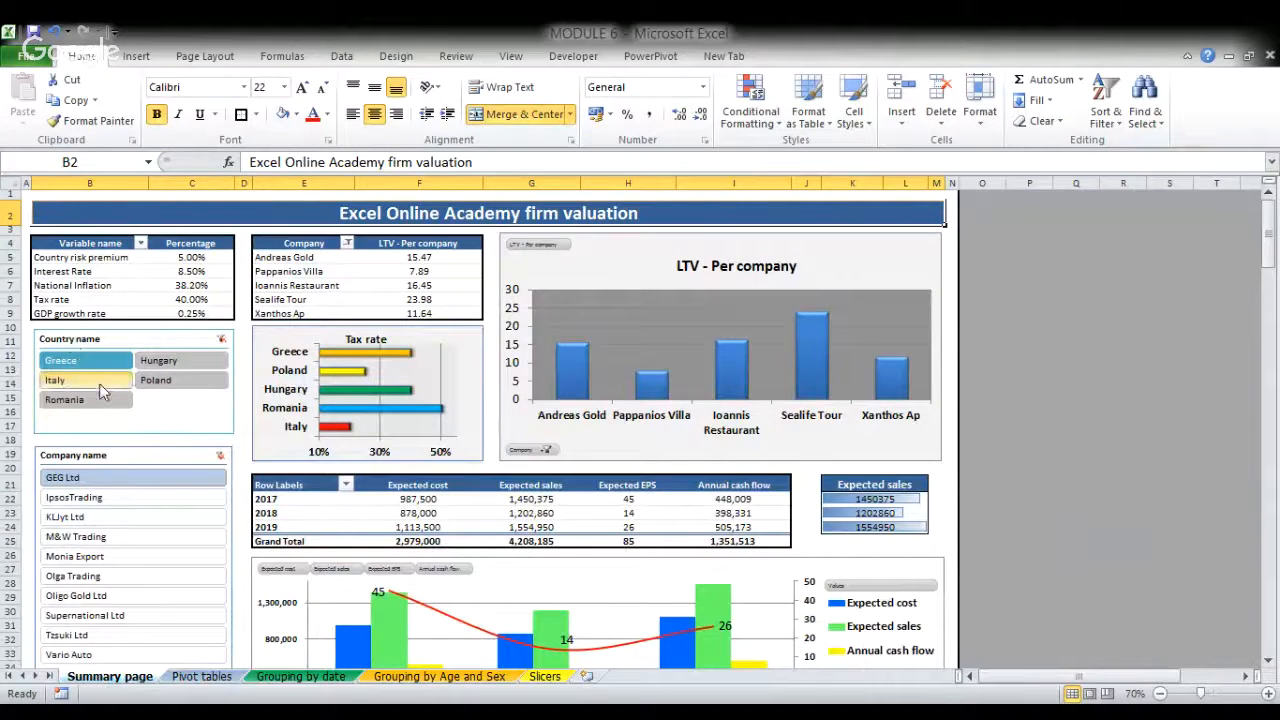
click(170, 362)
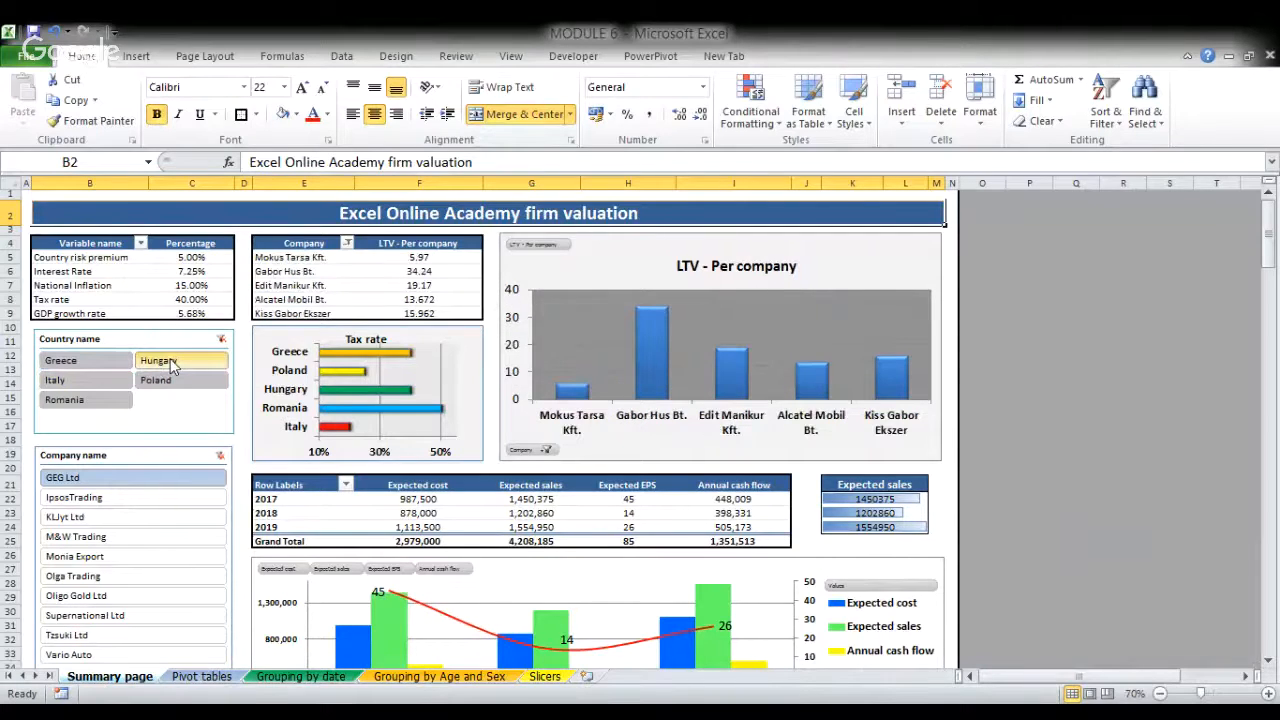
click(104, 384)
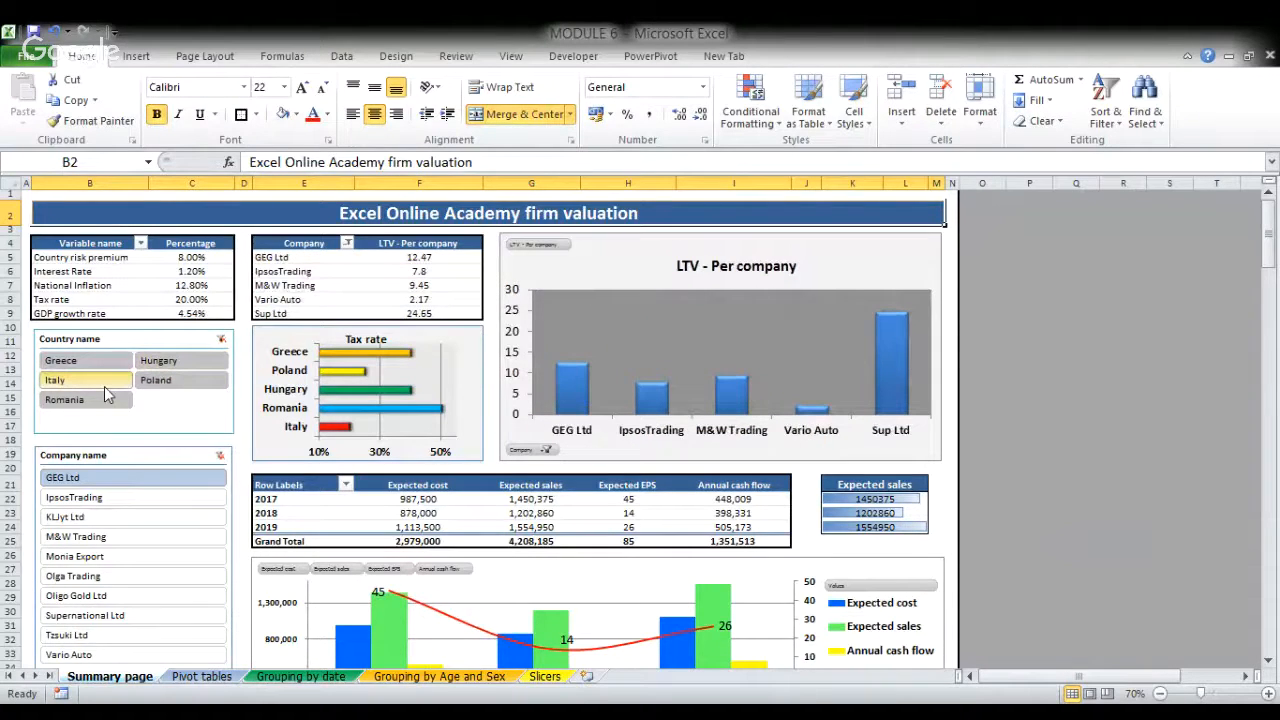
click(98, 400)
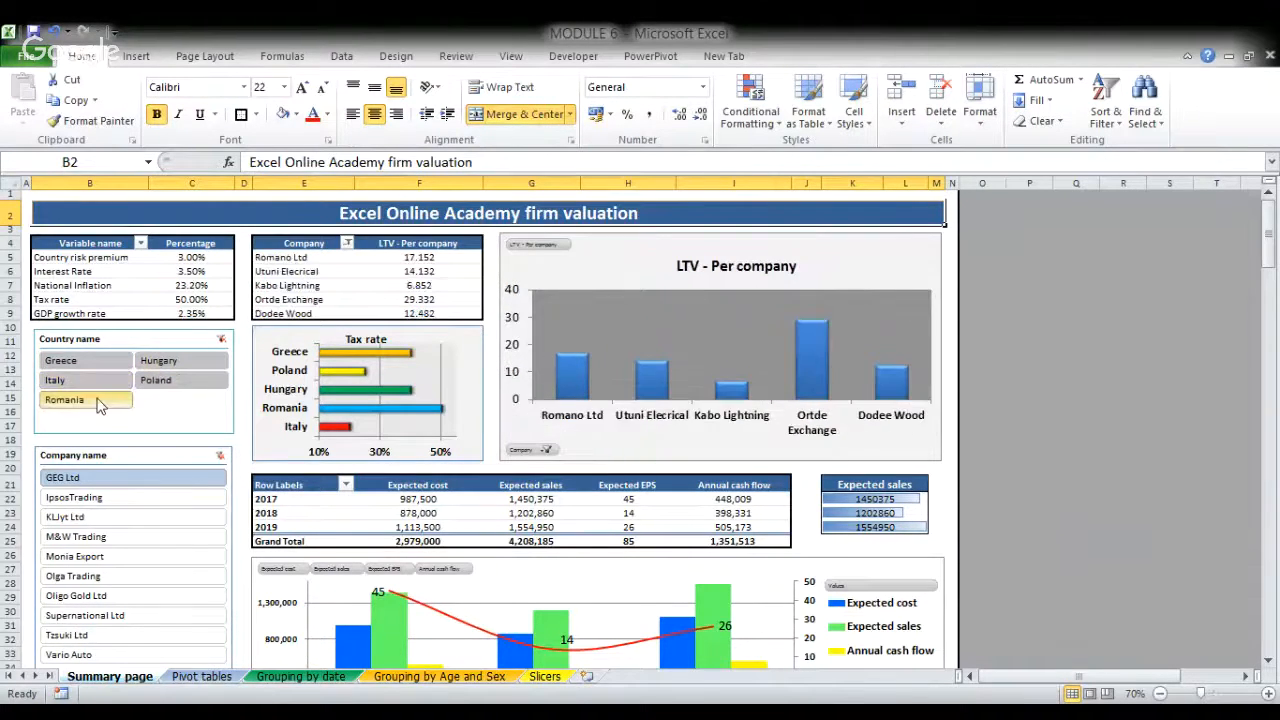
drag(98, 405, 168, 366)
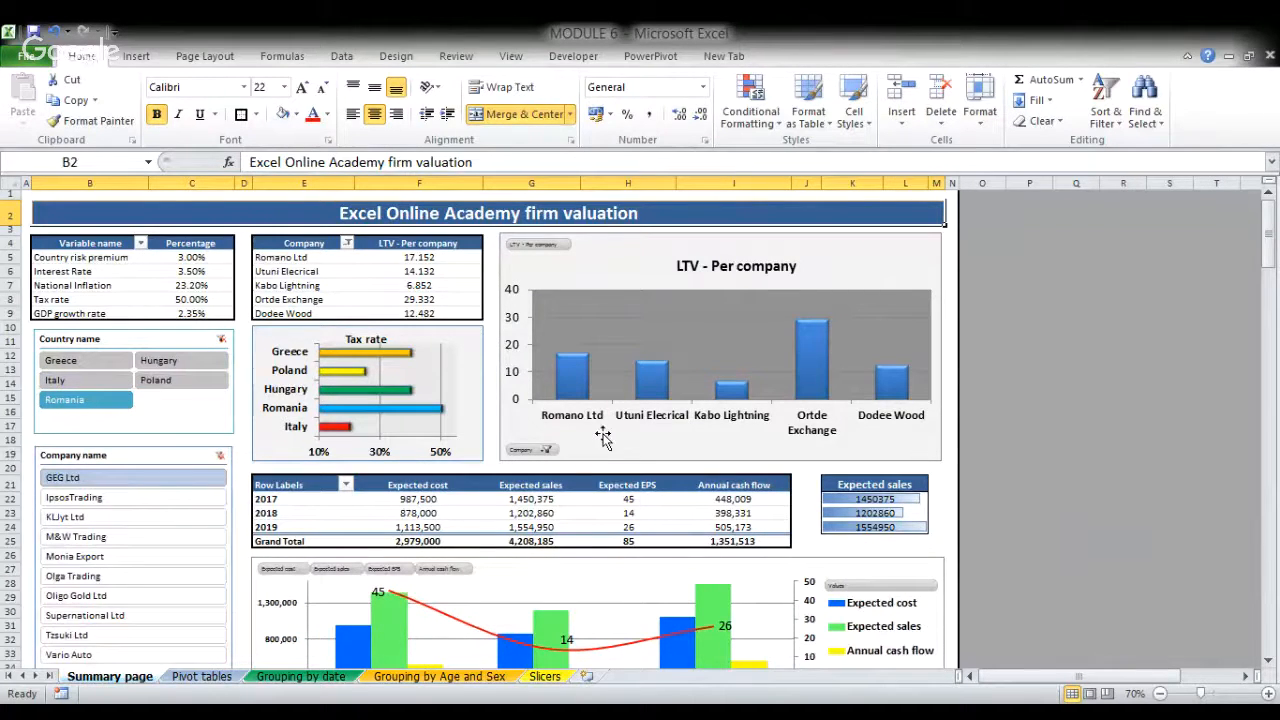
click(84, 358)
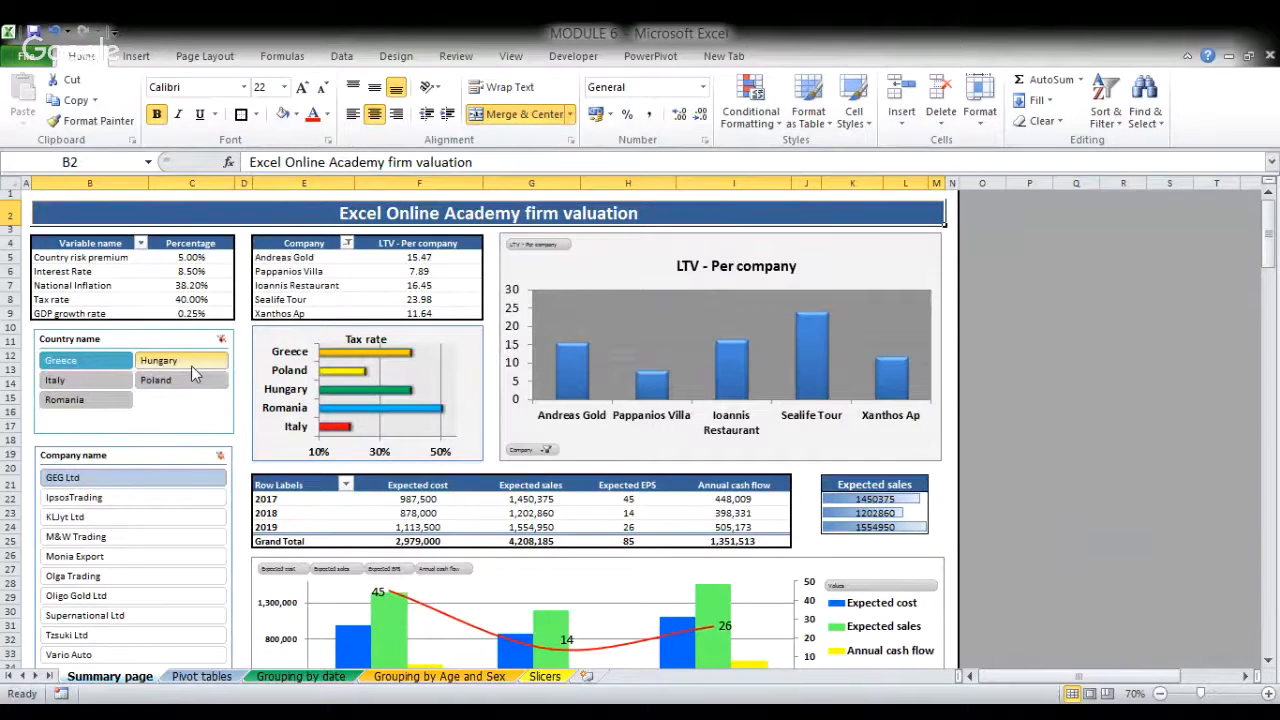
click(166, 366)
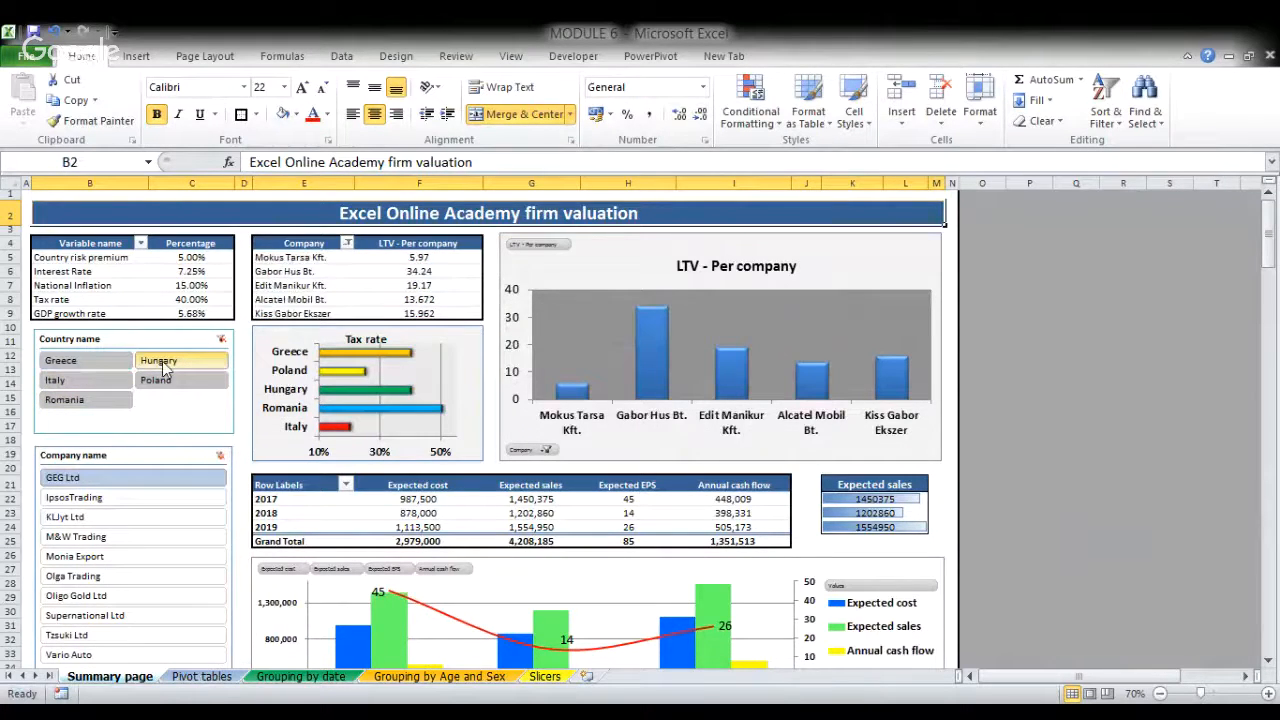
click(176, 380)
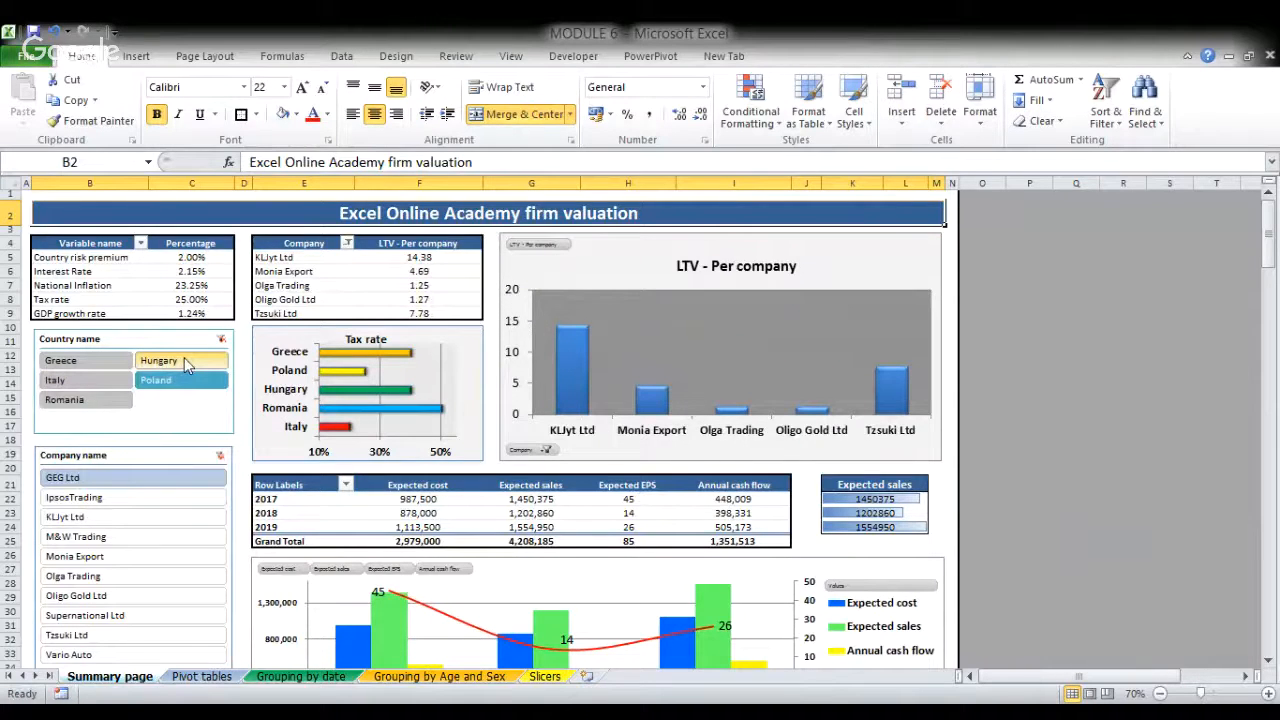
- Return to the Pivot tables sheet, insert a Type slicer for the red pivot table and place it below that table
click(201, 677)
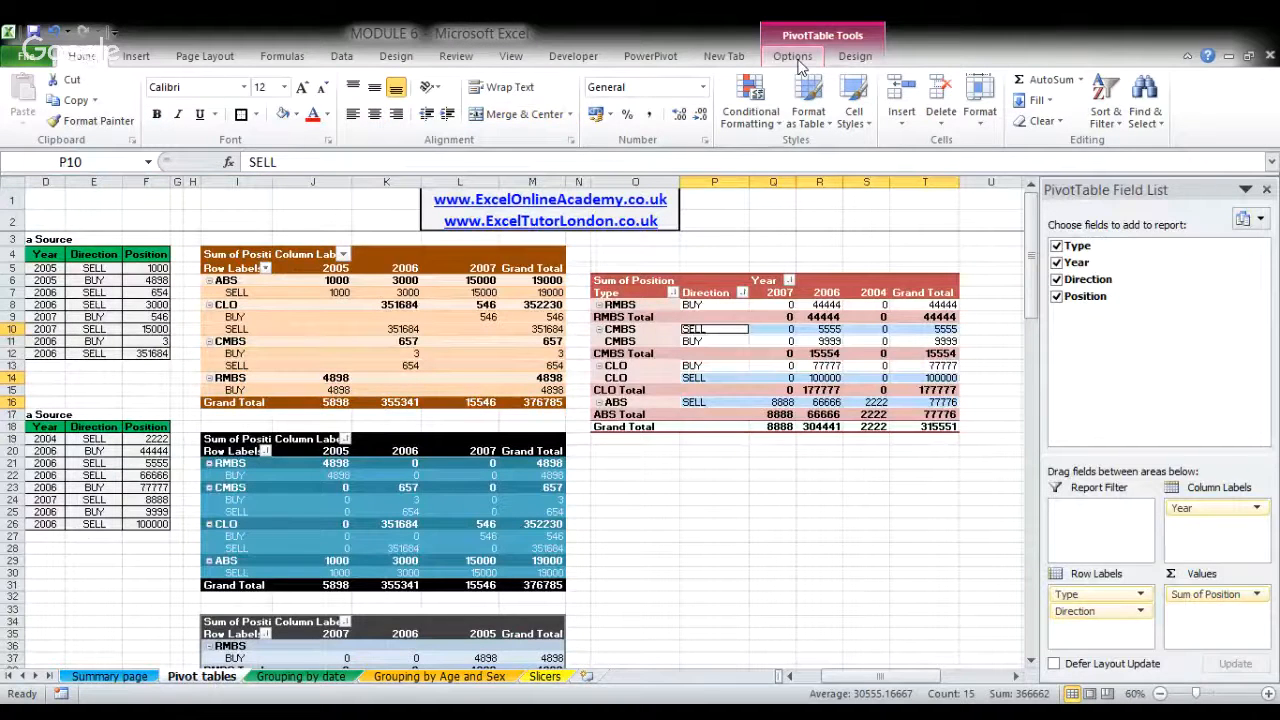
click(797, 60)
key(Down)
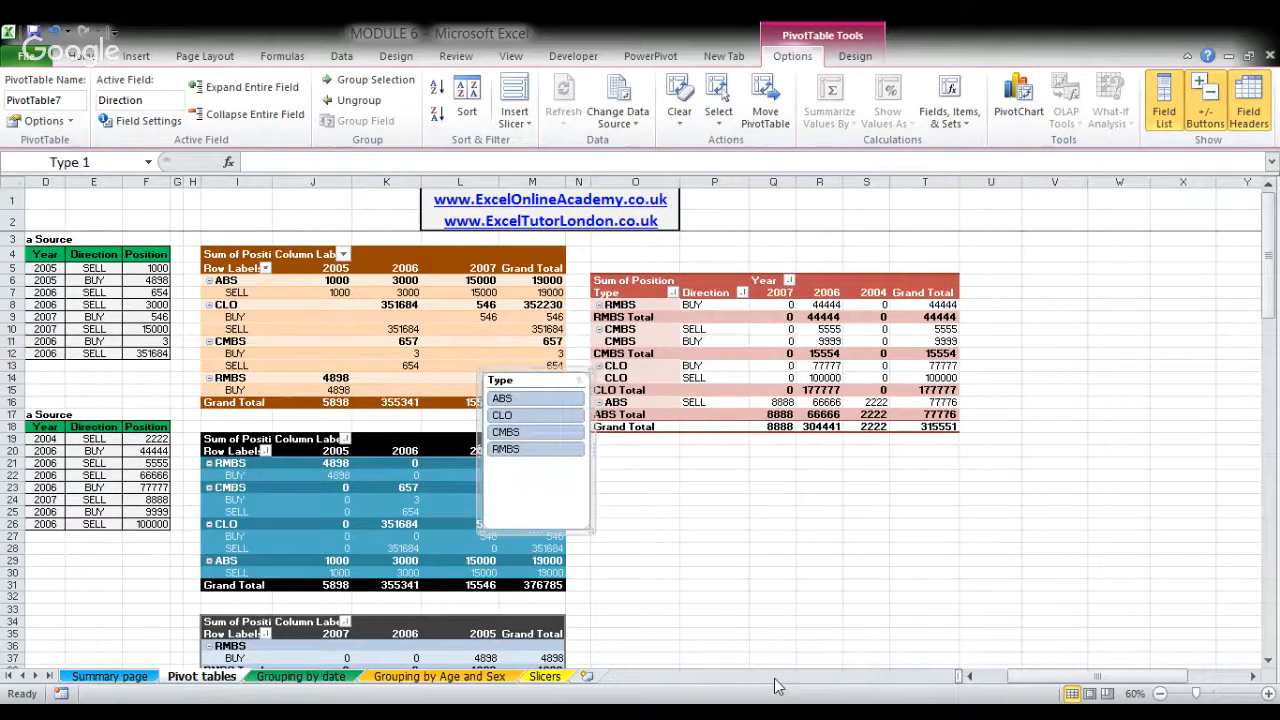
drag(515, 408, 652, 494)
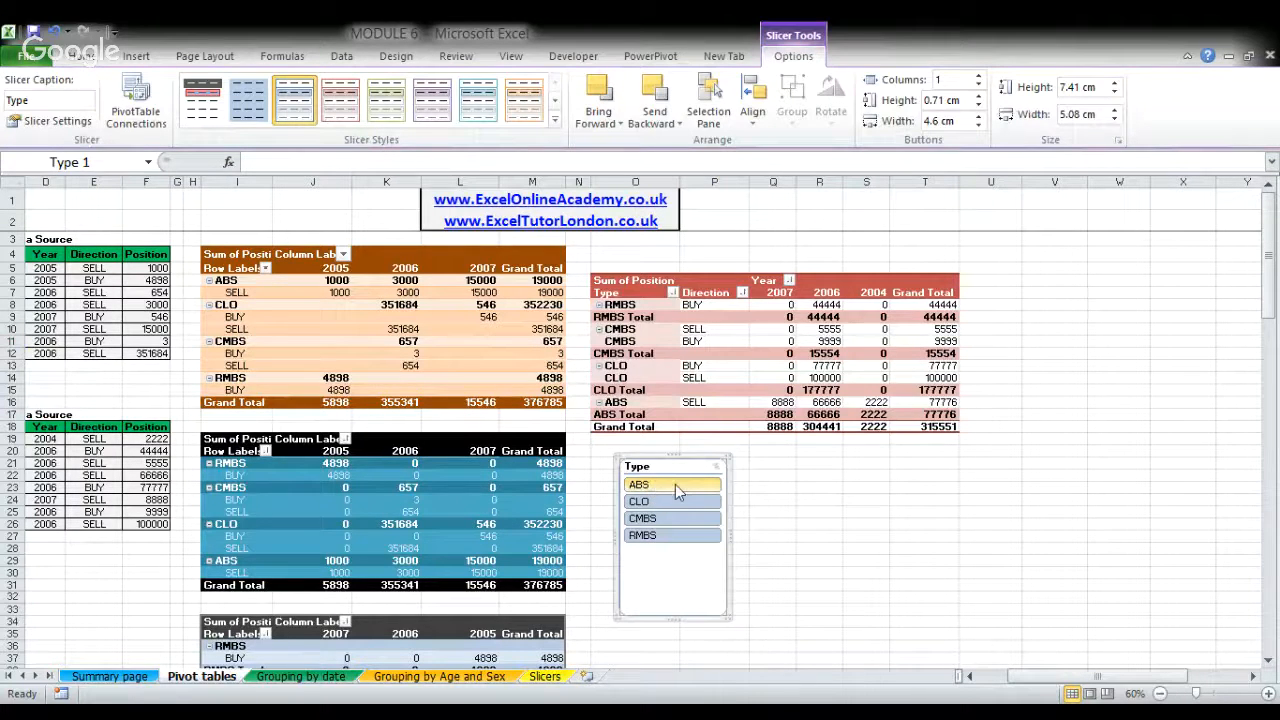
- Filter the red pivot table with the Type slicer by ABS, CLO and CMBS individually, and by all three together
click(675, 484)
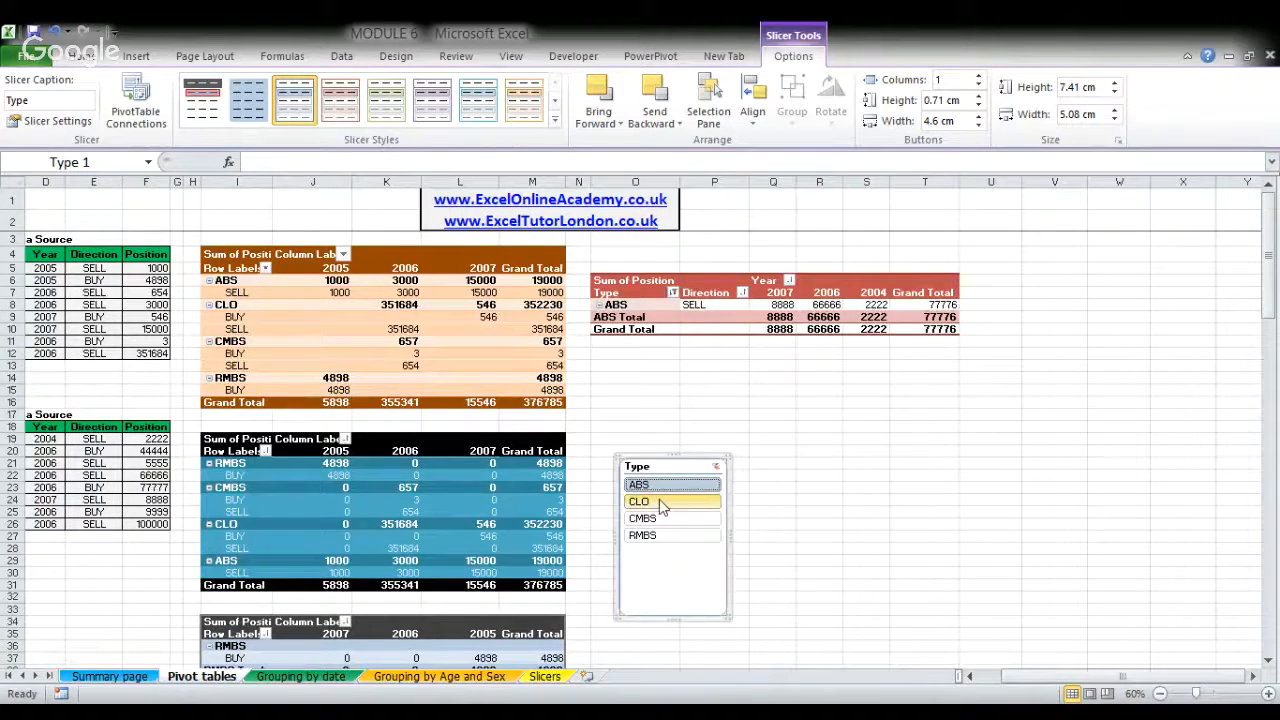
click(662, 505)
click(668, 518)
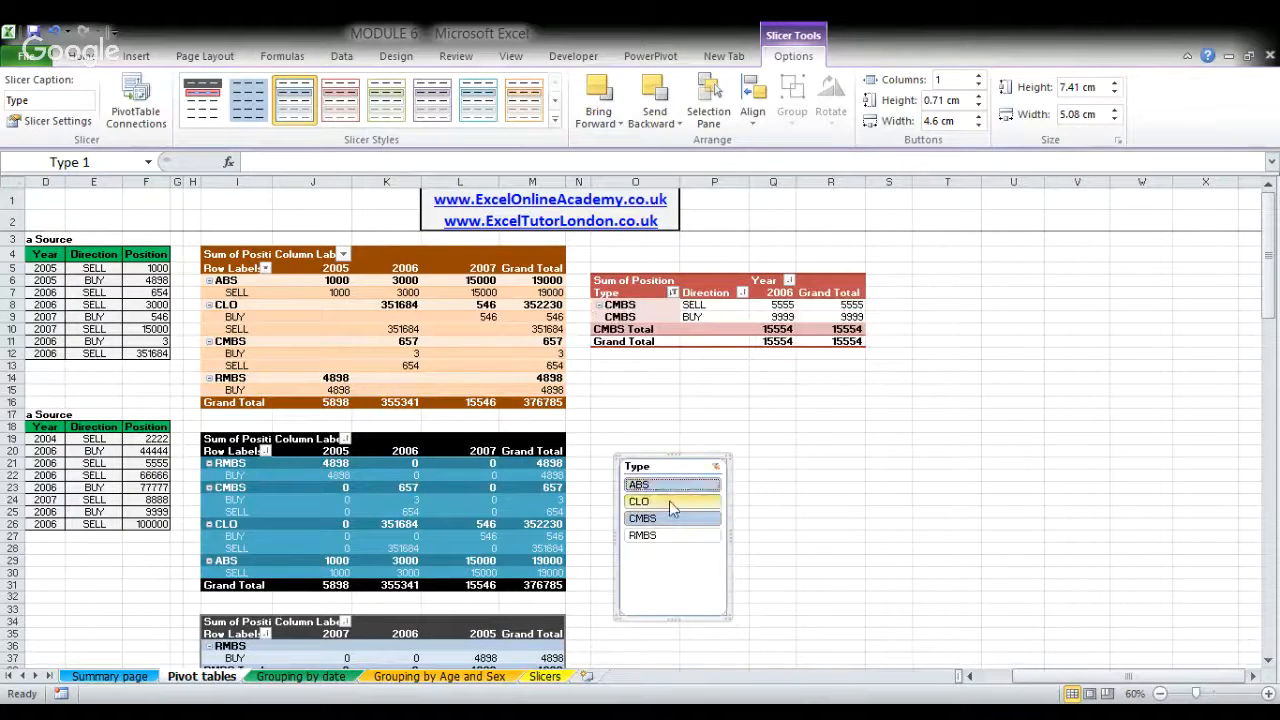
click(672, 508)
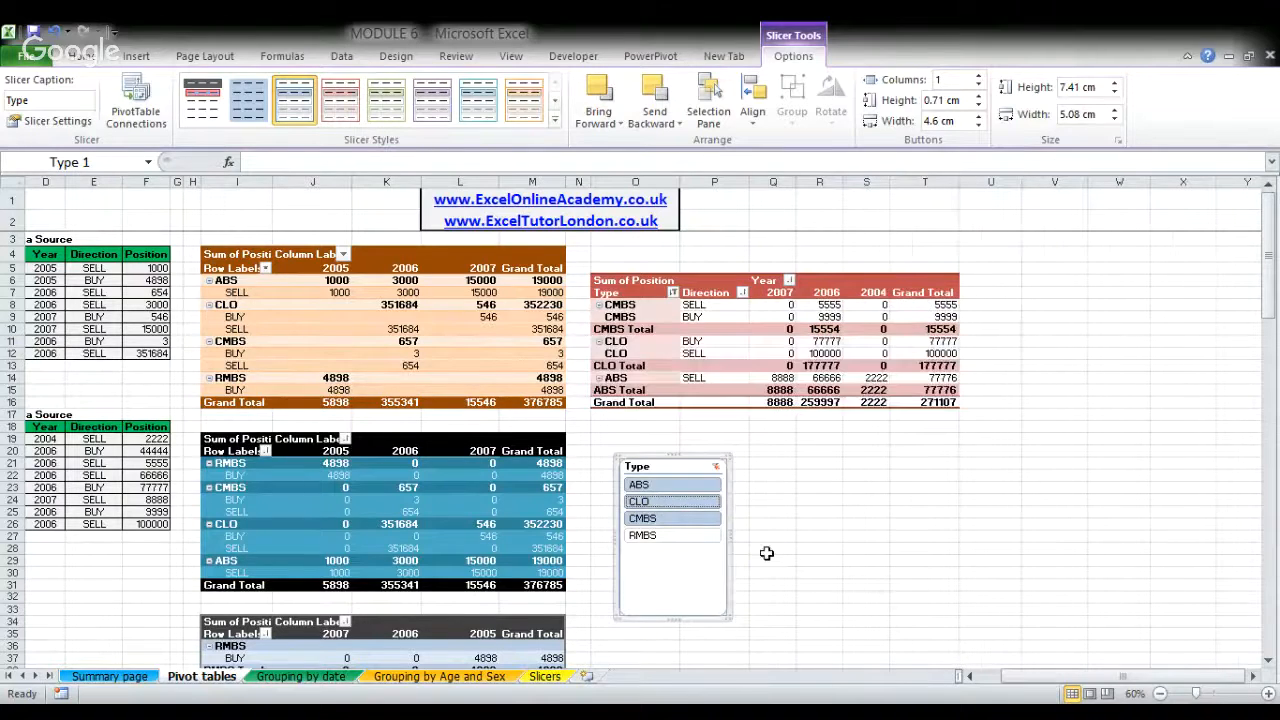
ctrl+click(661, 520)
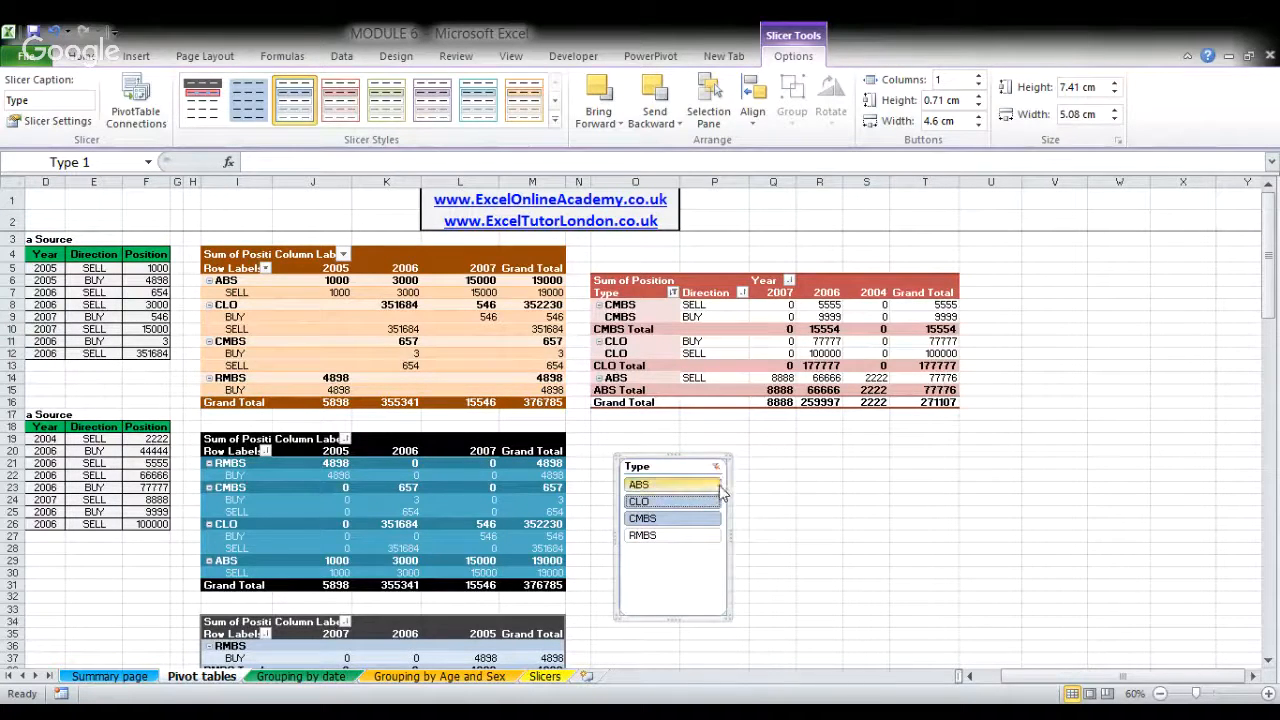
- Clear the Type slicer's filter and check the full red pivot table
click(760, 520)
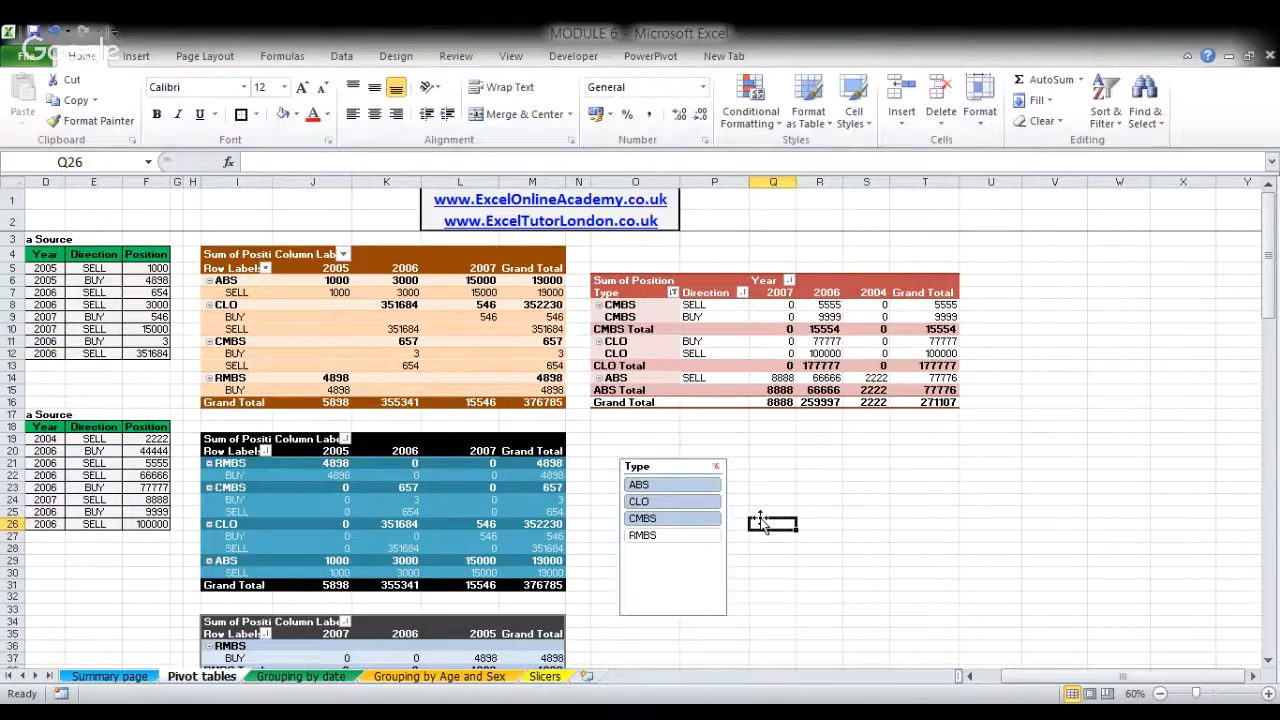
ctrl+scroll(760, 520, up, 2)
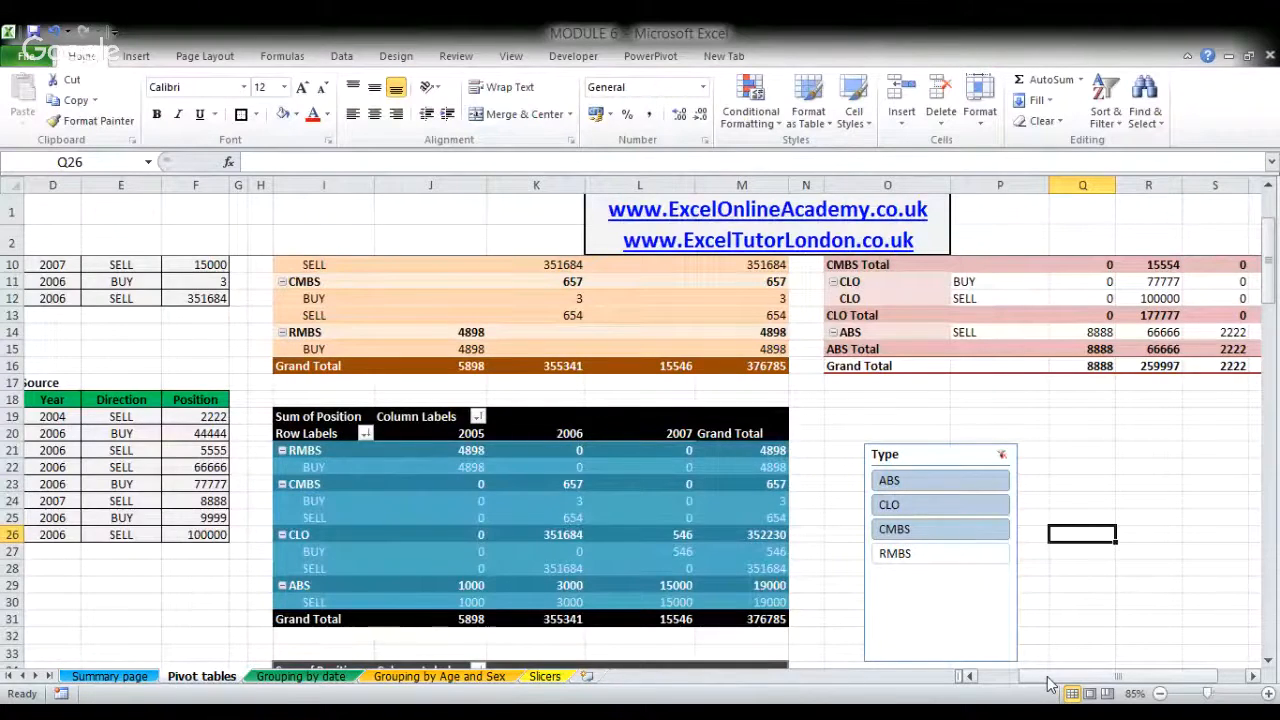
drag(1048, 678, 1075, 678)
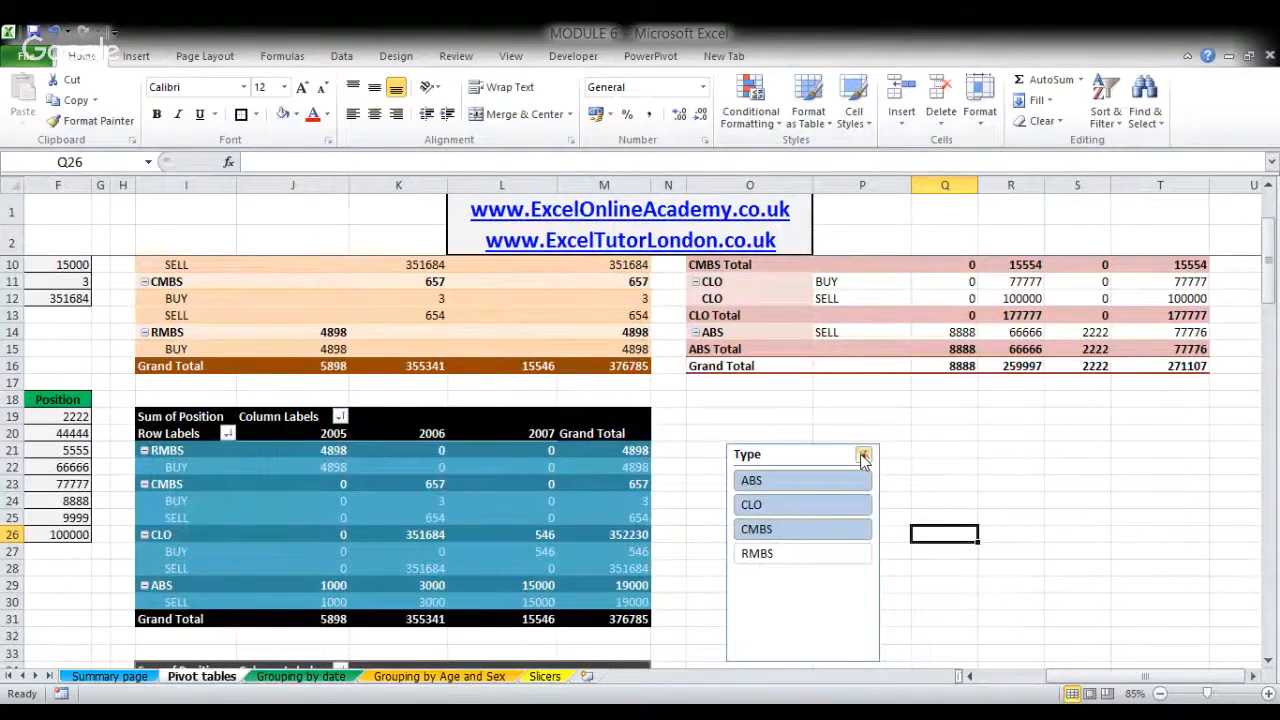
click(863, 456)
scroll(777, 440, up, 2)
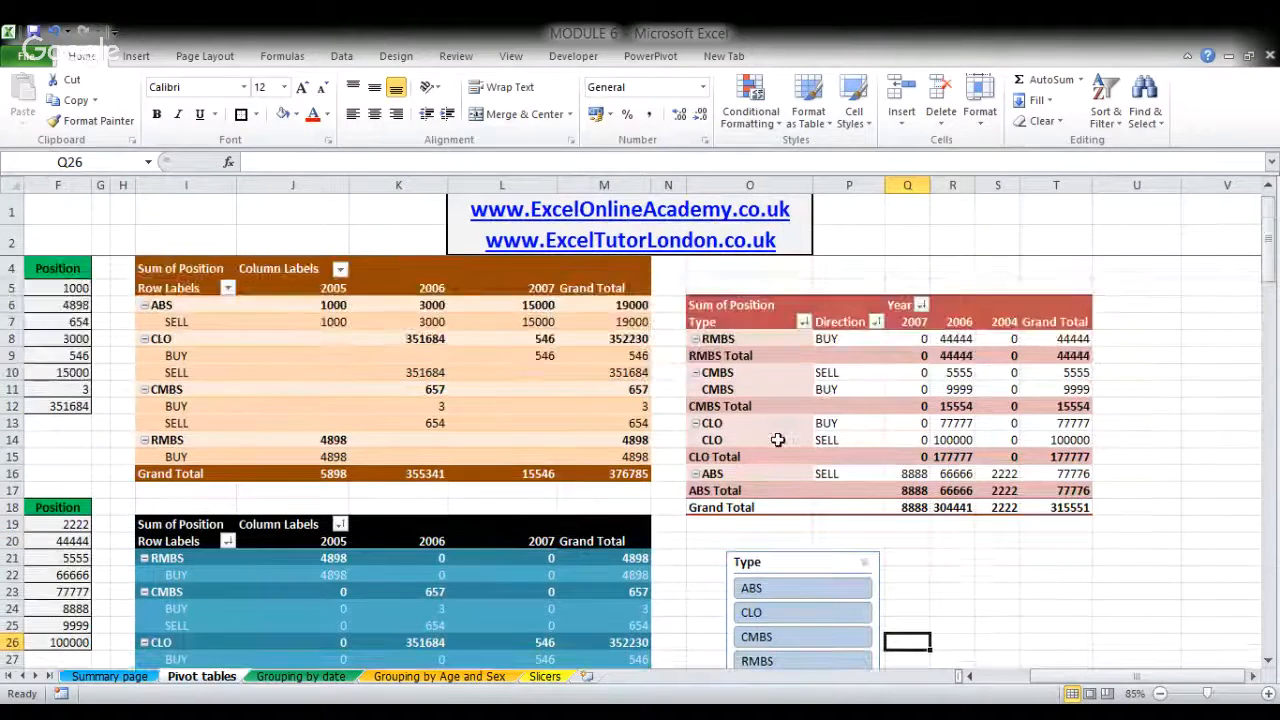
ctrl+scroll(777, 440, down, 1)
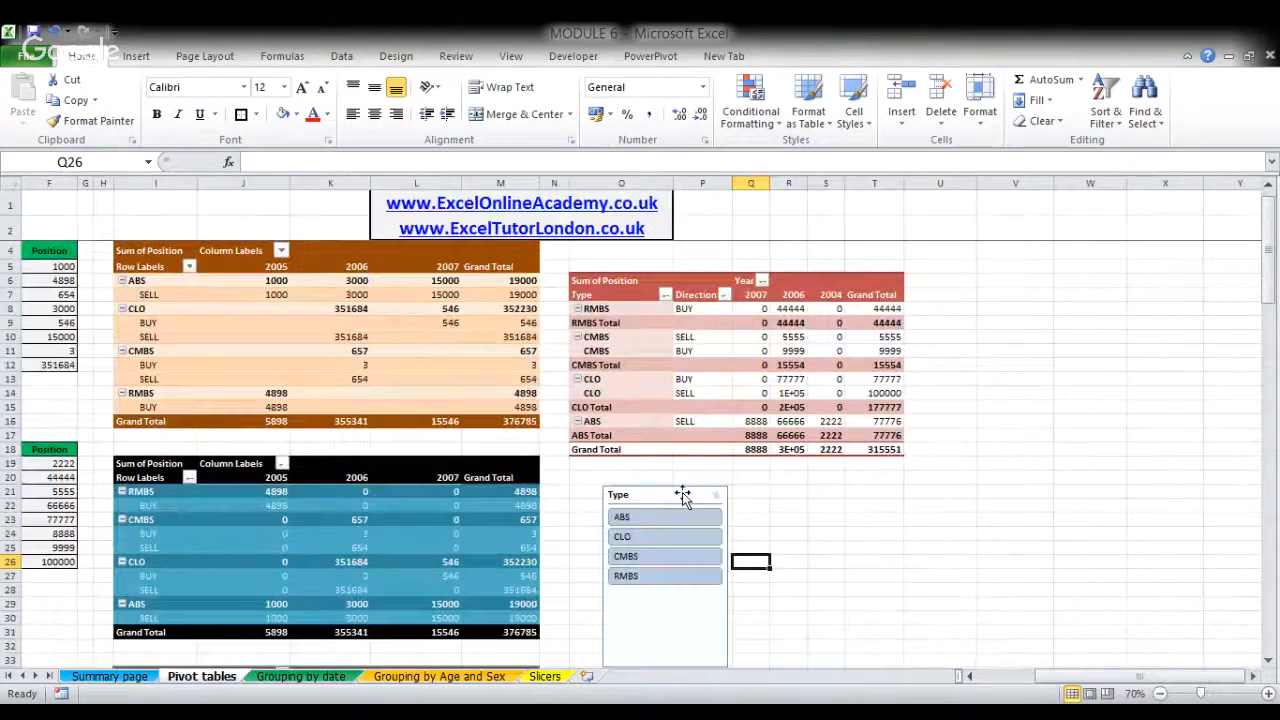
- Apply the dark red slicer style to the Type slicer to match the red pivot table
click(640, 497)
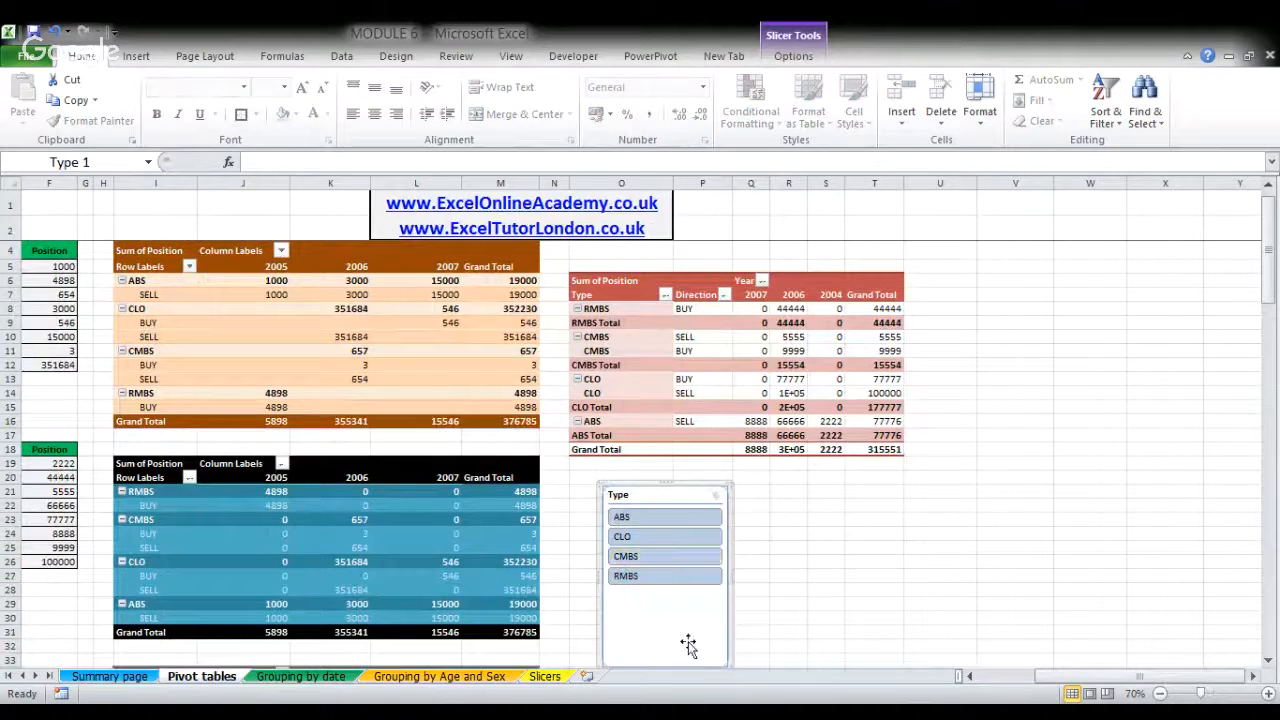
click(794, 57)
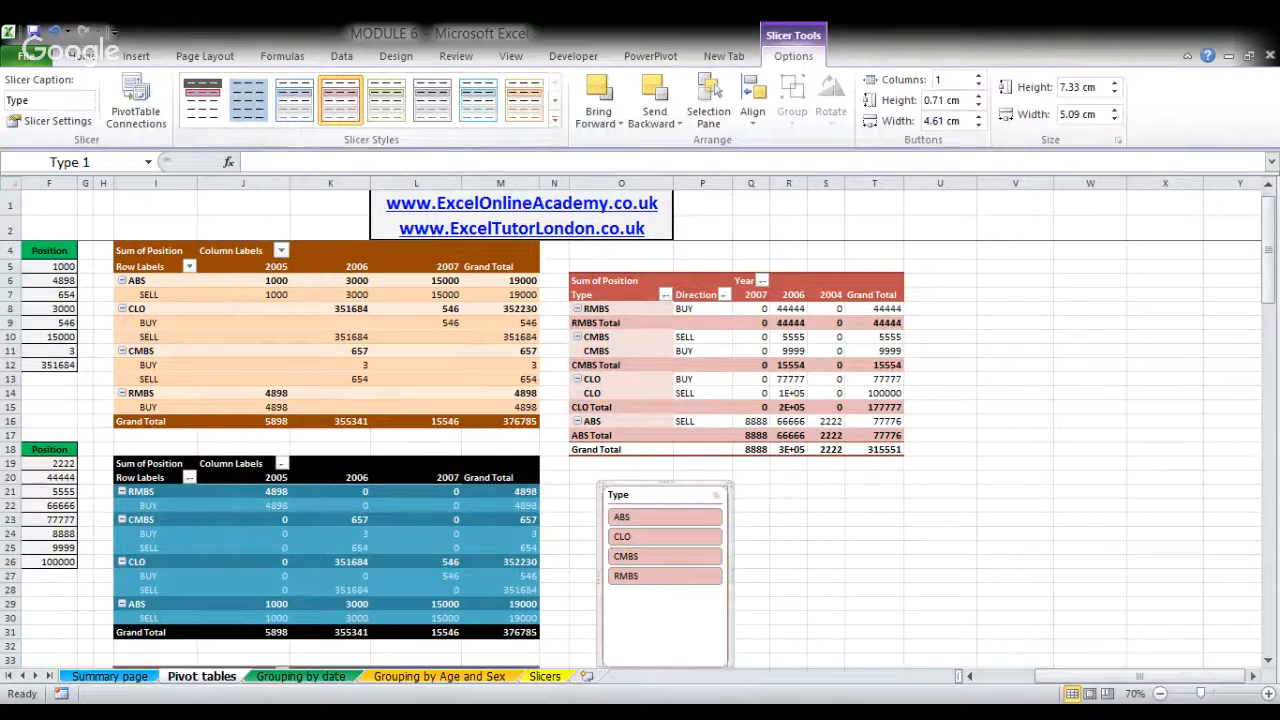
click(260, 245)
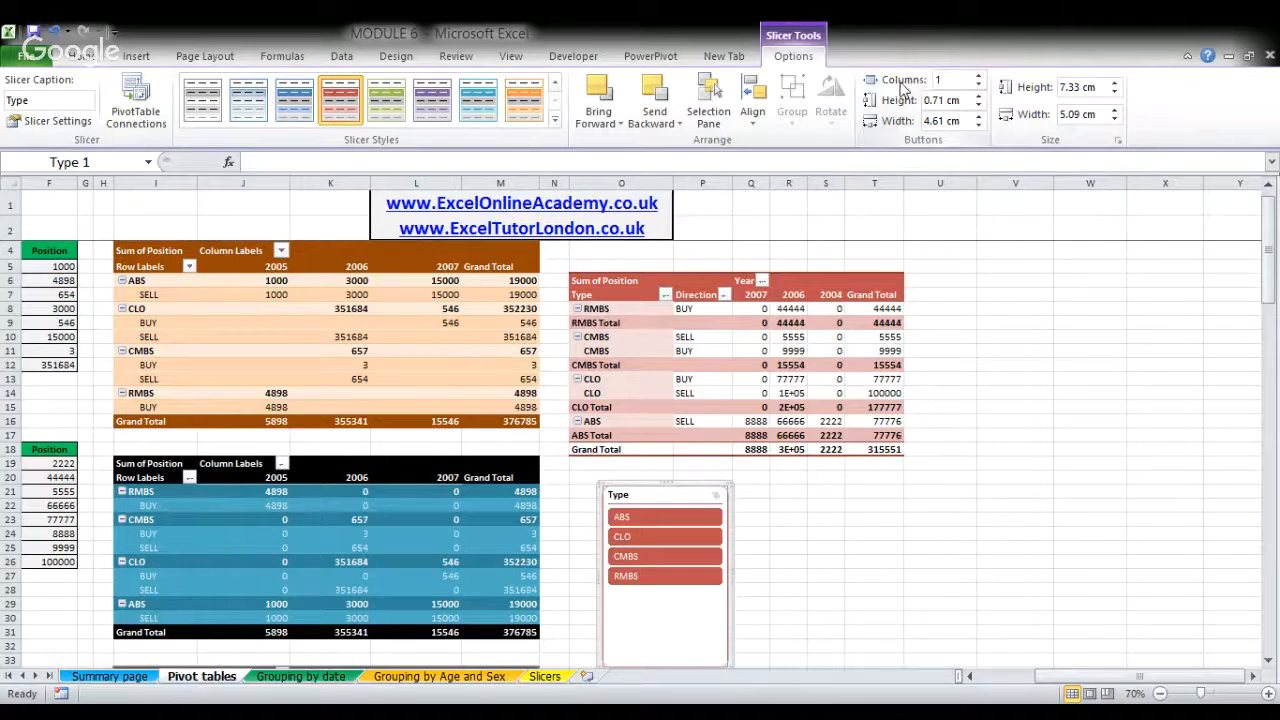
- Arrange the Type slicer's buttons in 3 columns and resize the slicer to about 3.25 cm high and 7.91 cm wide
click(980, 77)
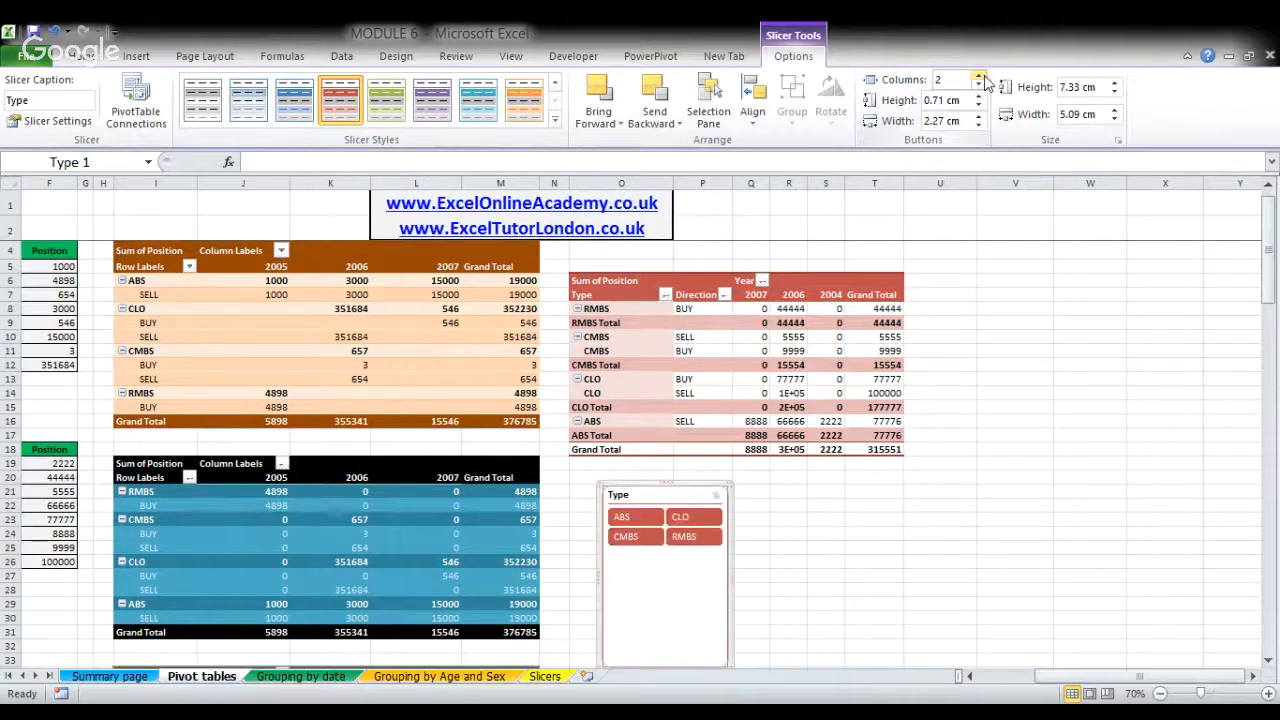
click(980, 77)
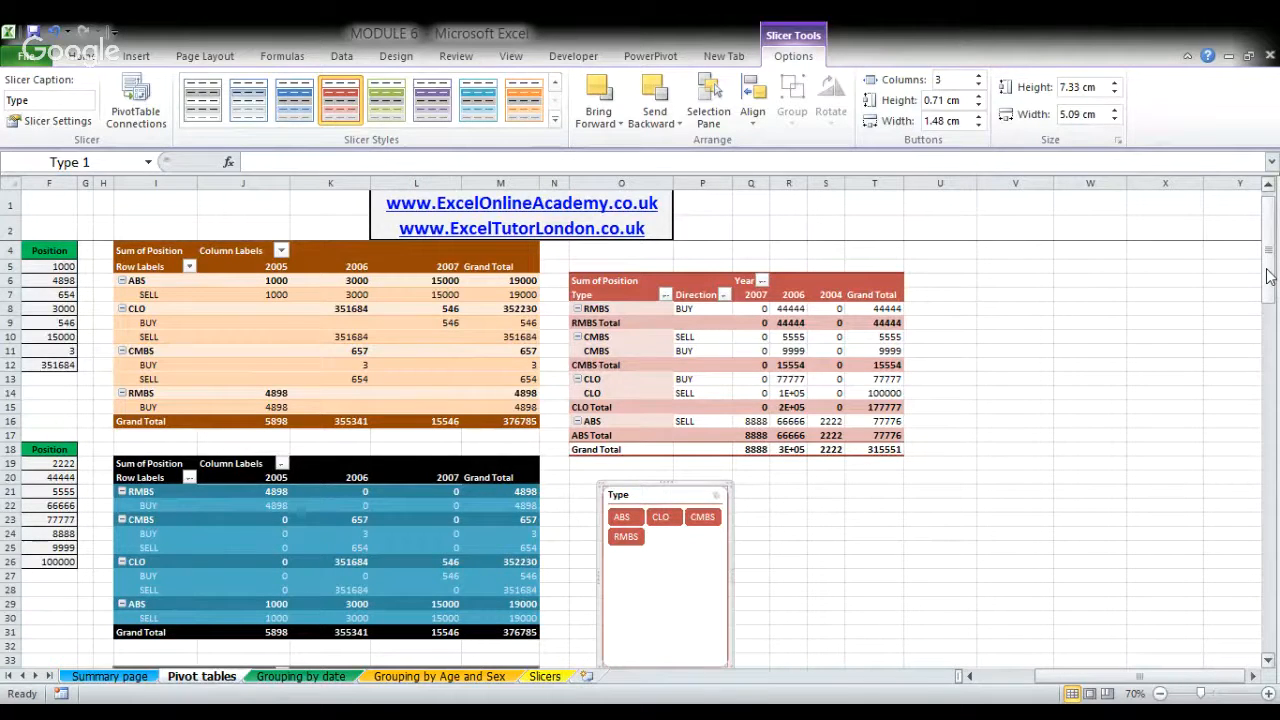
drag(1269, 277, 1270, 293)
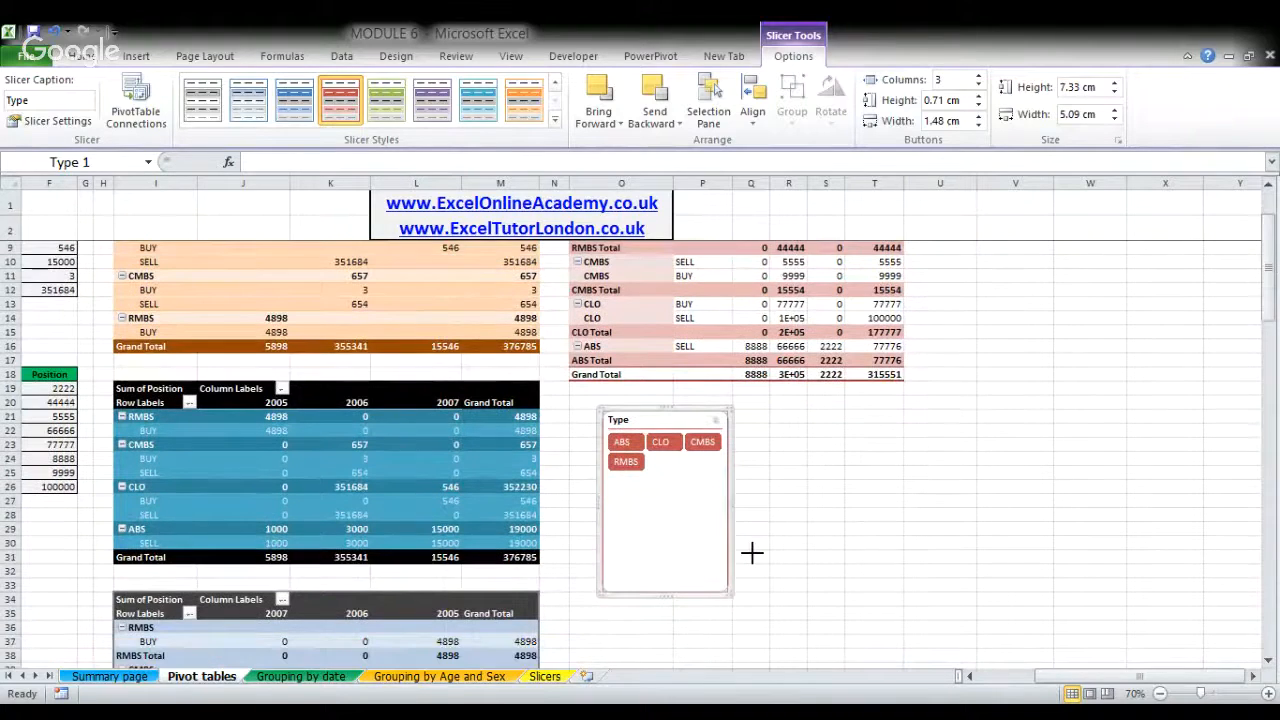
drag(729, 597, 755, 476)
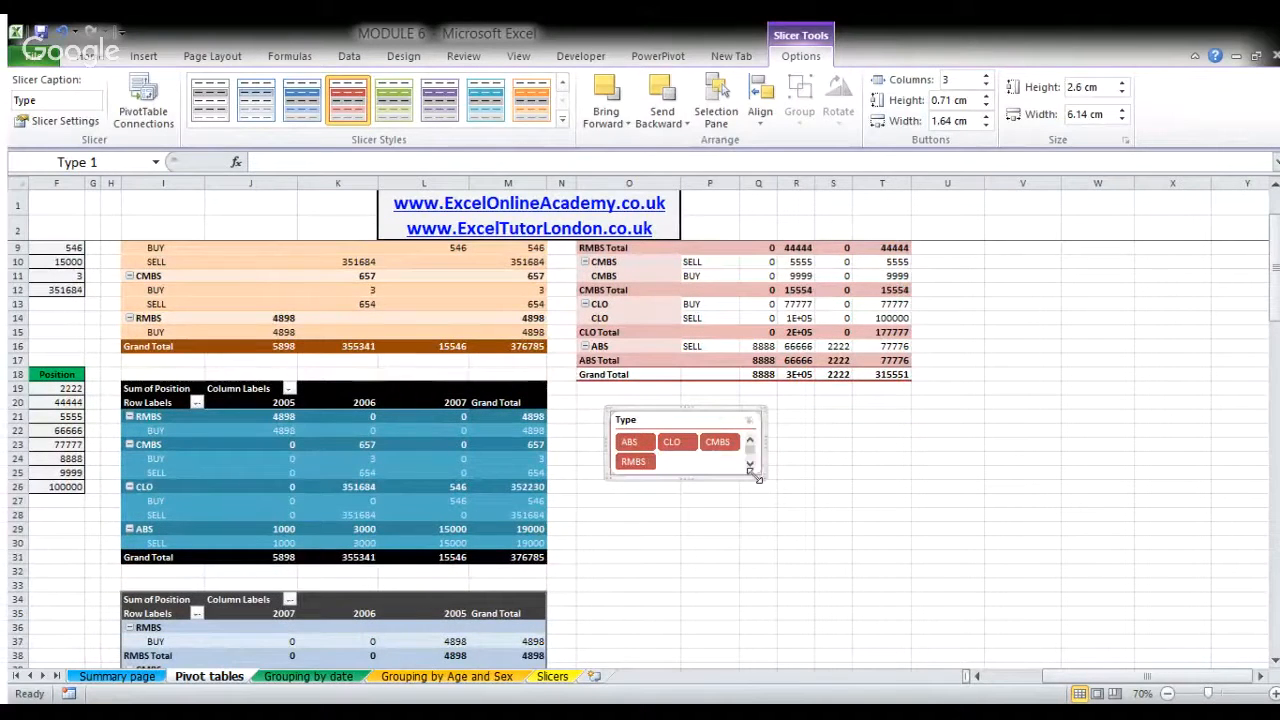
drag(754, 476, 800, 494)
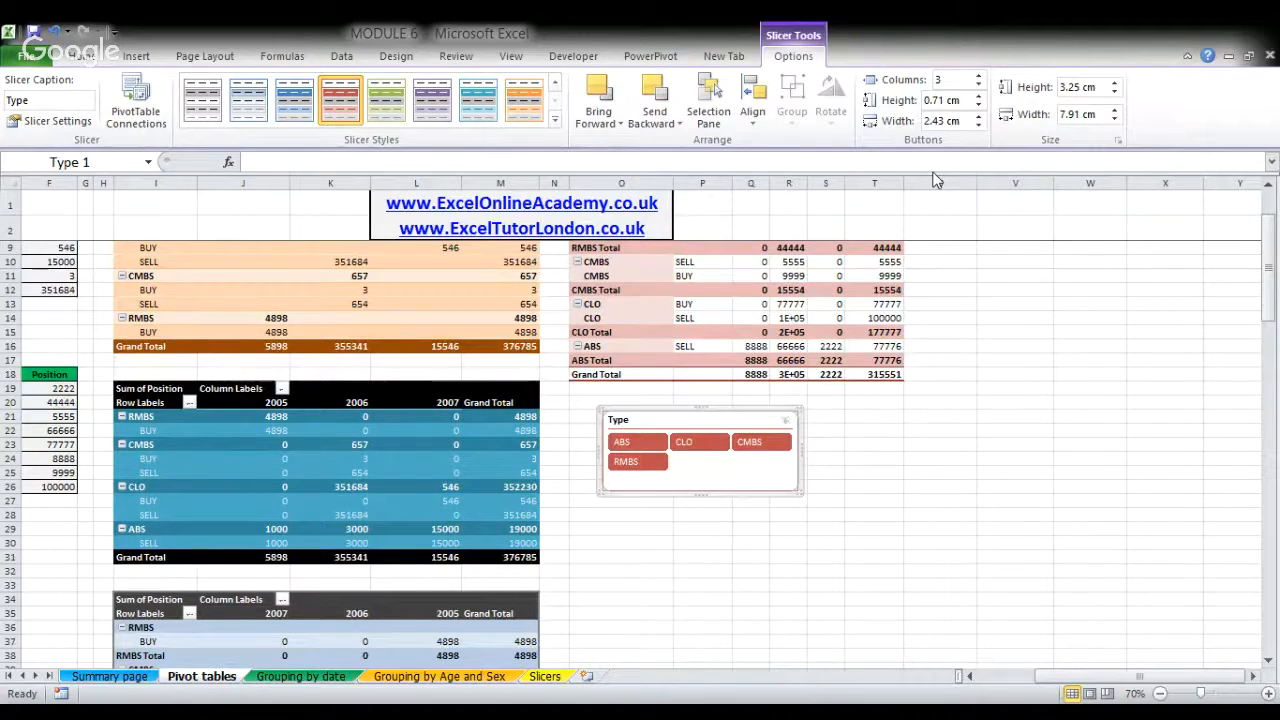
- Filter the red pivot table with the Type slicer by CMBS and by CLO individually, and clear the filter
click(871, 455)
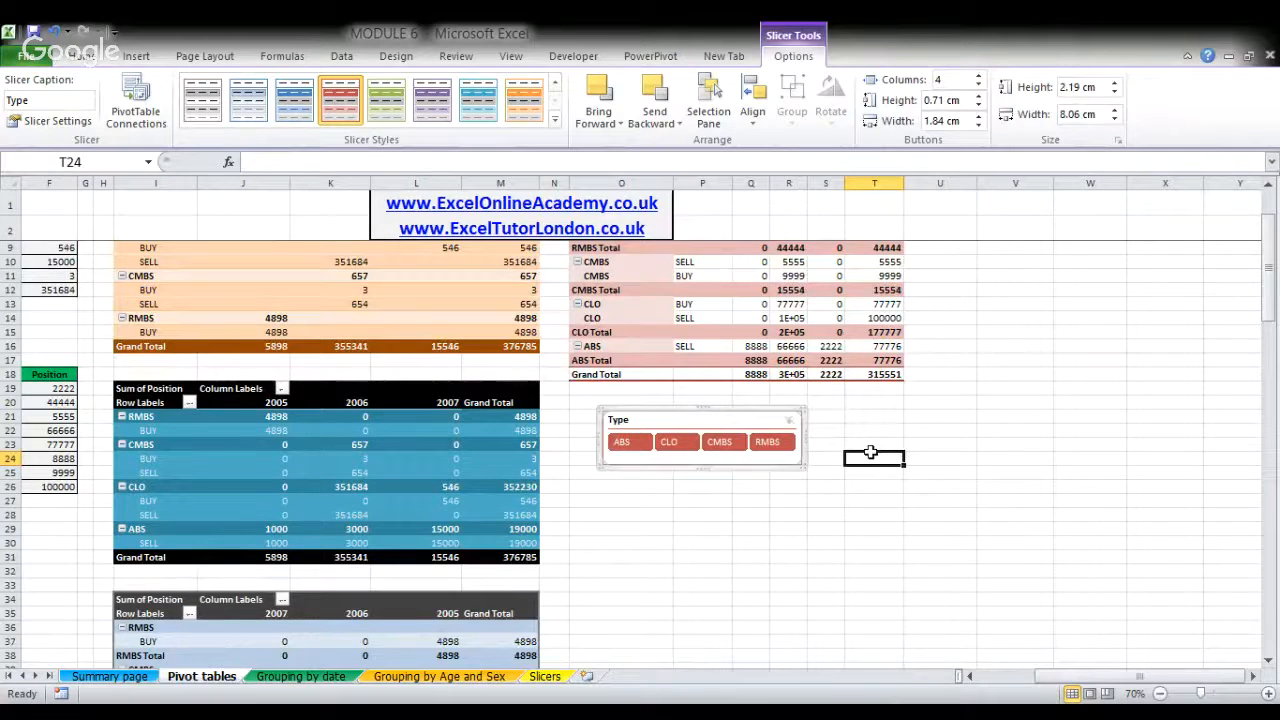
scroll(871, 455, up, 2)
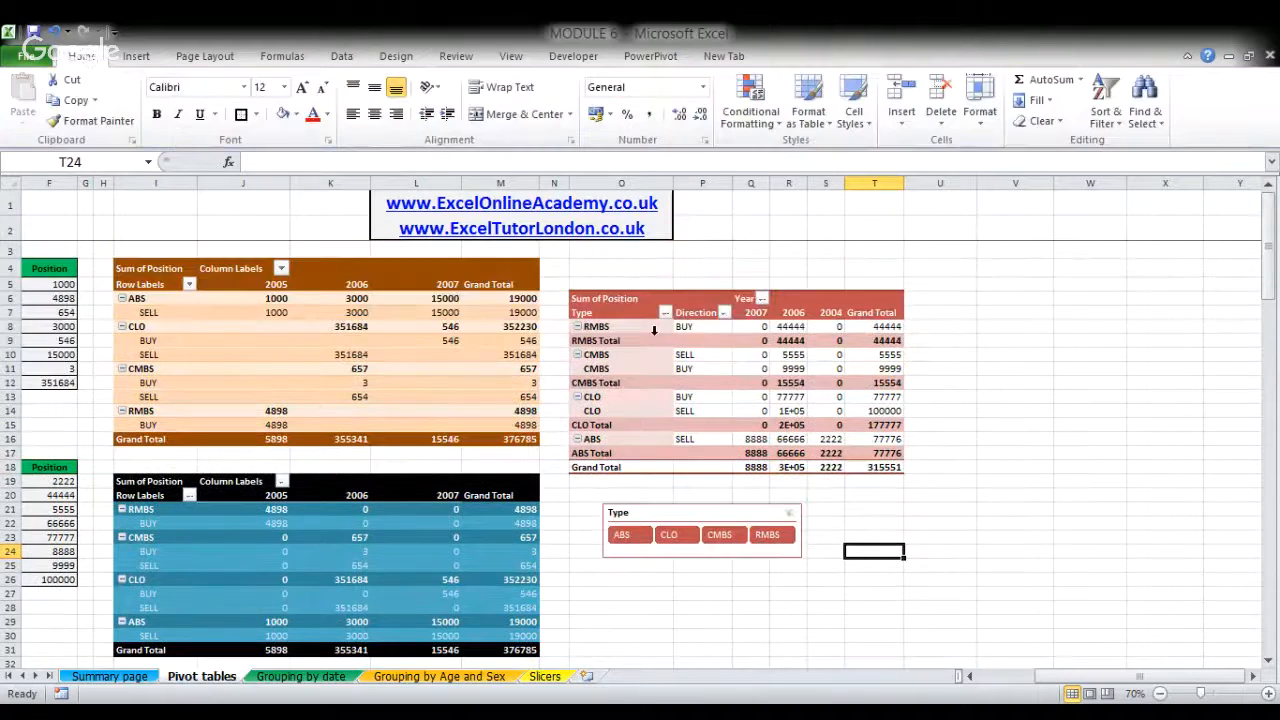
click(722, 540)
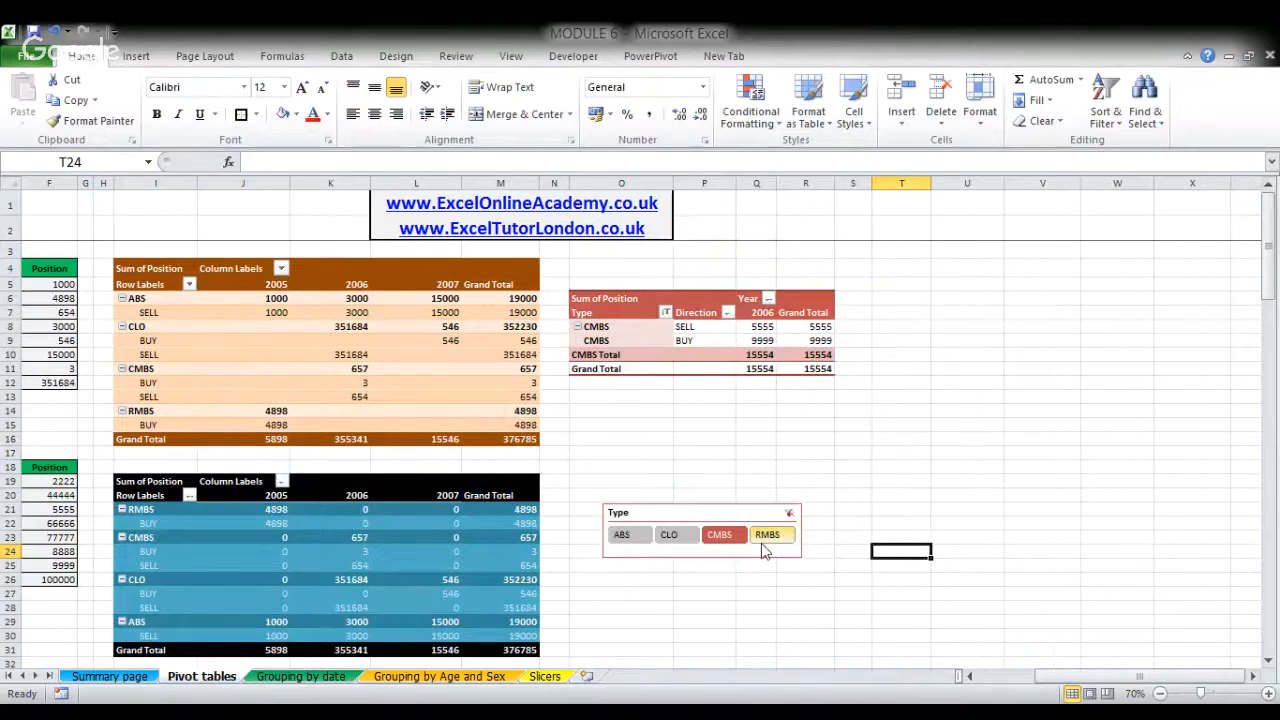
click(689, 540)
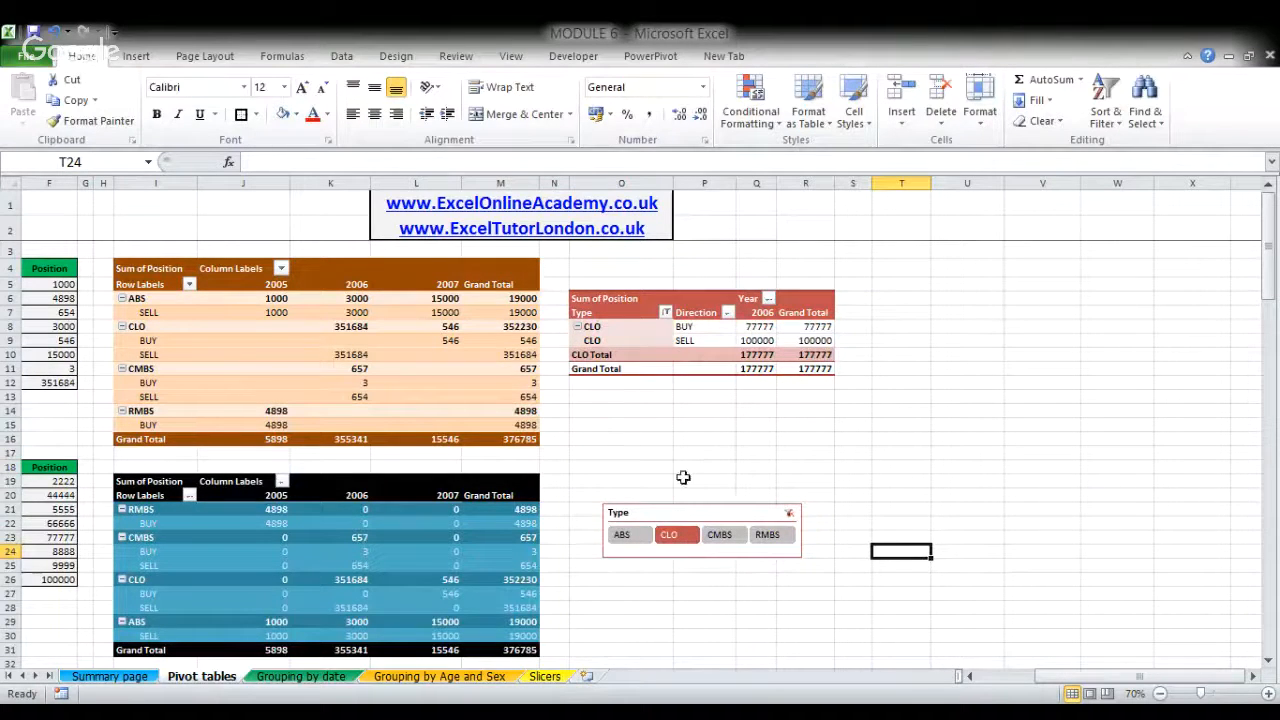
click(789, 513)
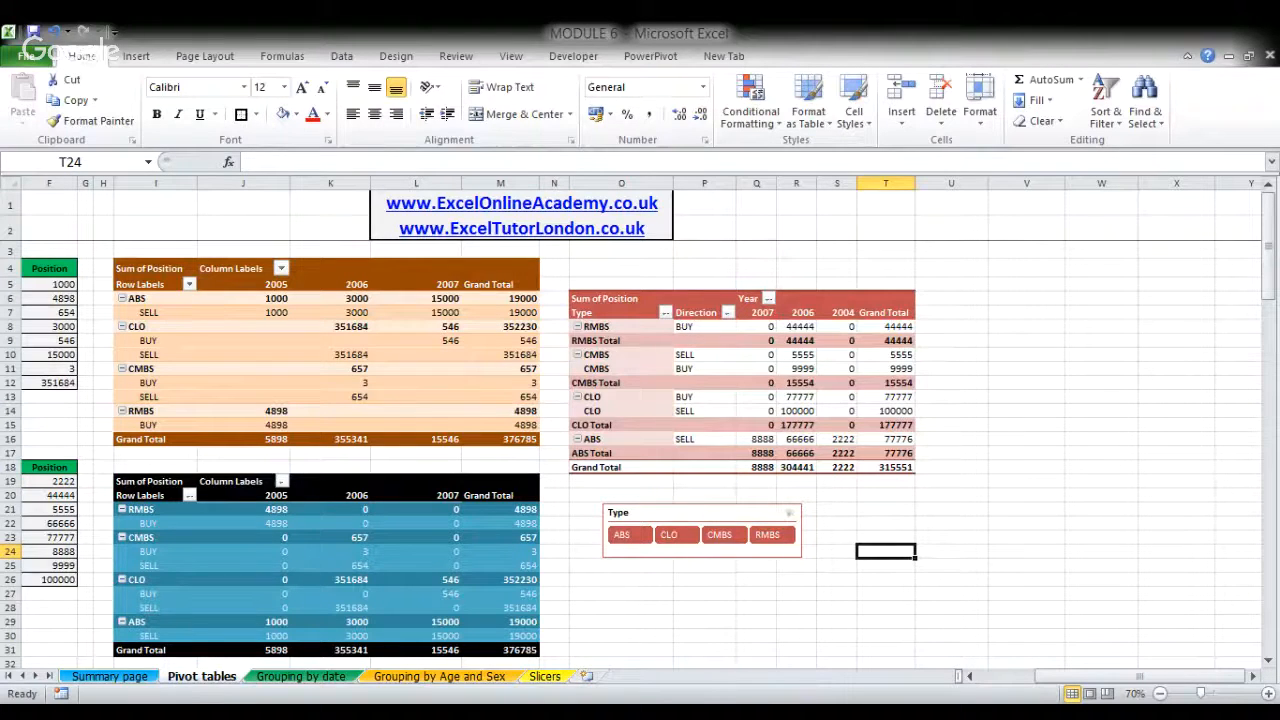
- Filter the red pivot table by ABS and CLO together using the Type slicer
drag(622, 535, 669, 535)
click(645, 439)
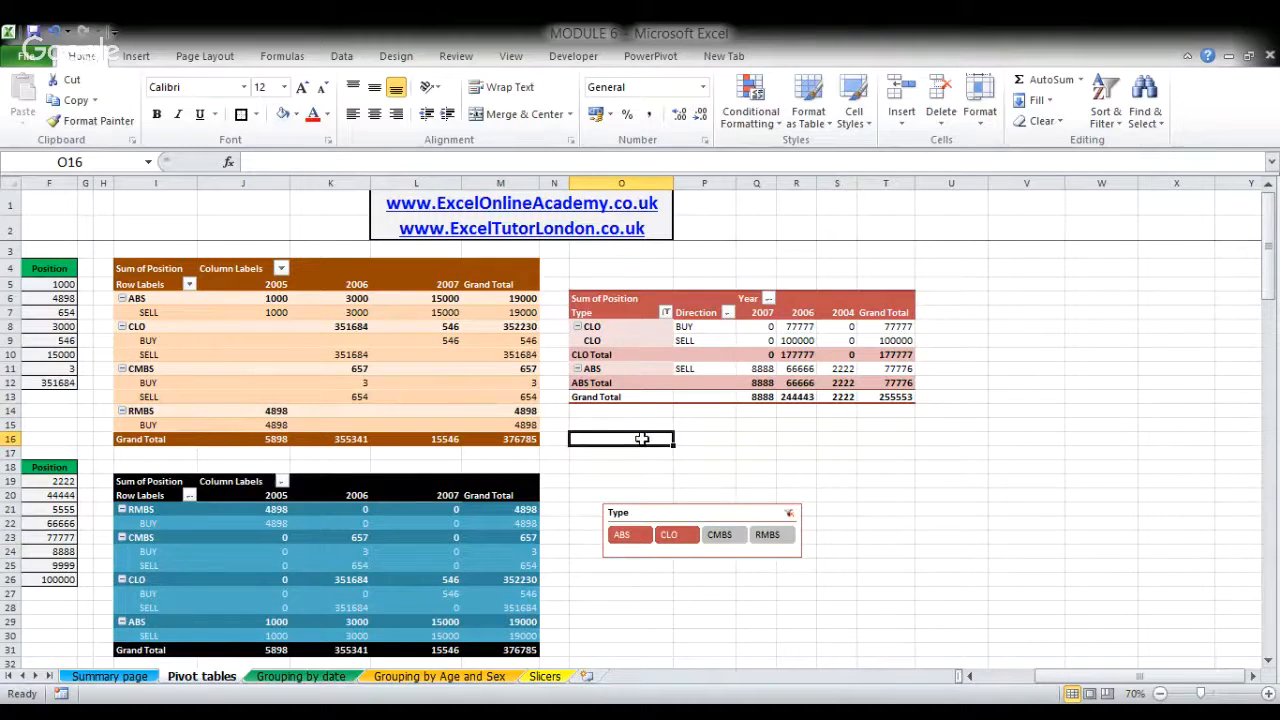